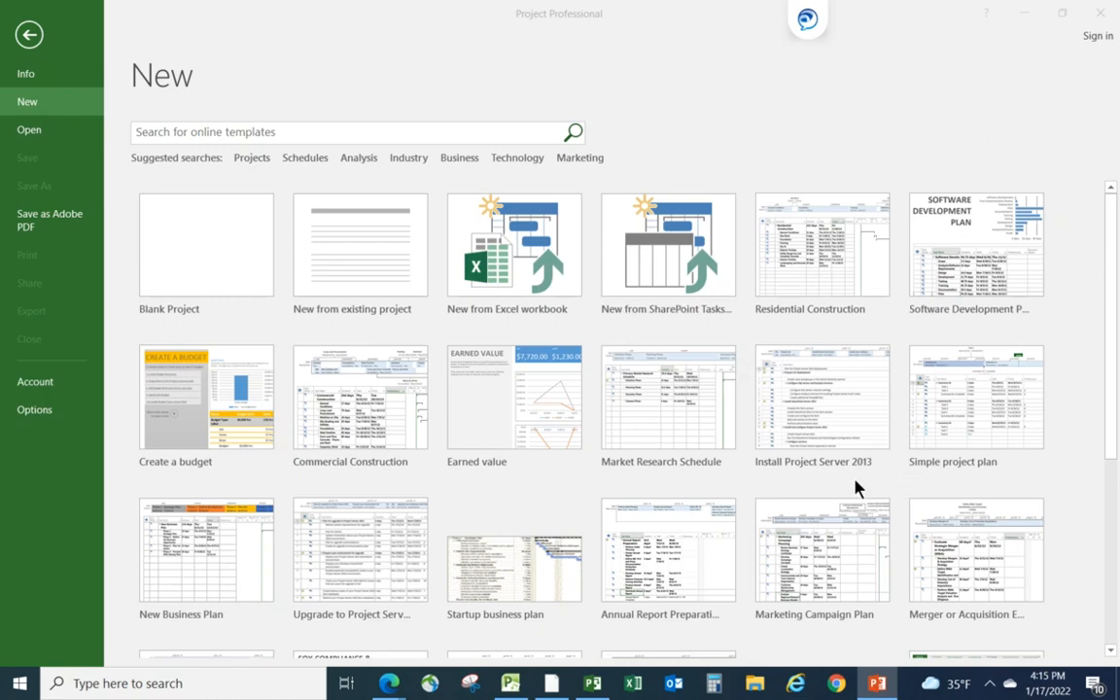
# Step: Create a new project from the Blank Project template
pyautogui.click(170, 236)
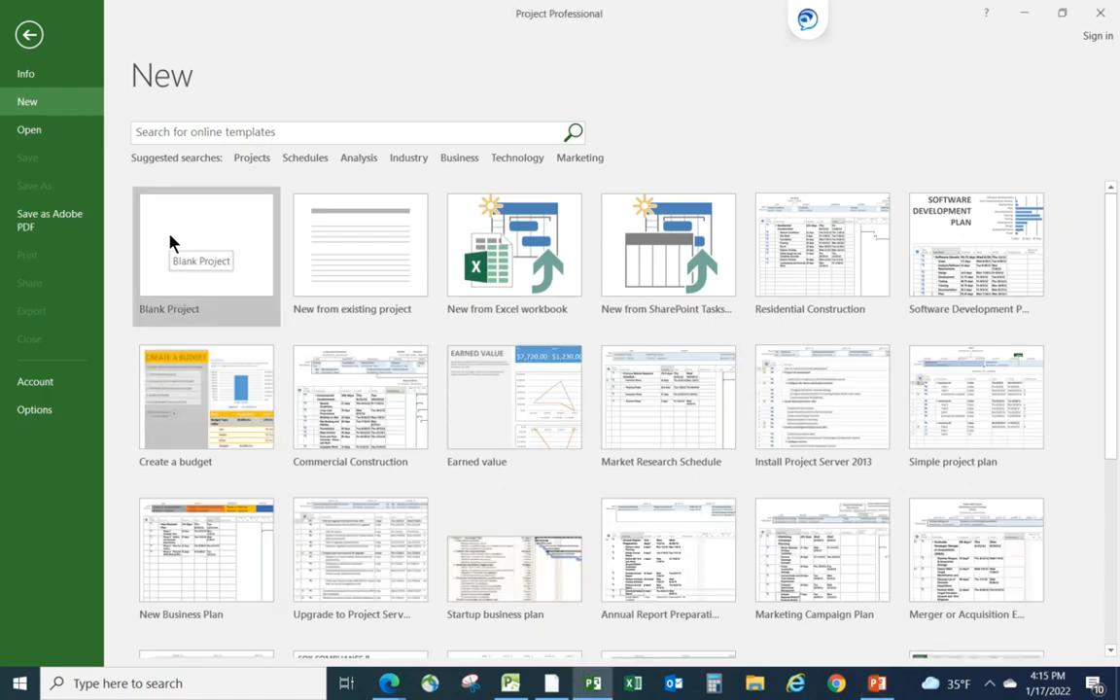
pyautogui.click(200, 248)
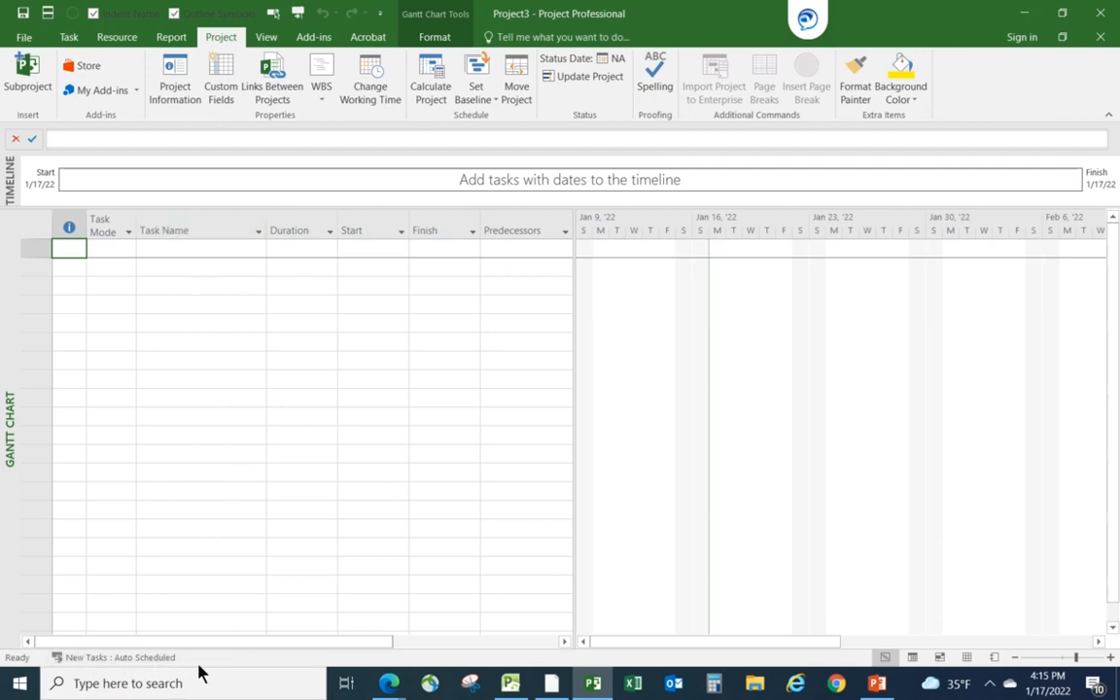
# Step: Switch the scheduling mode for new tasks to Manually Scheduled, and return it to Auto Scheduled
pyautogui.click(135, 663)
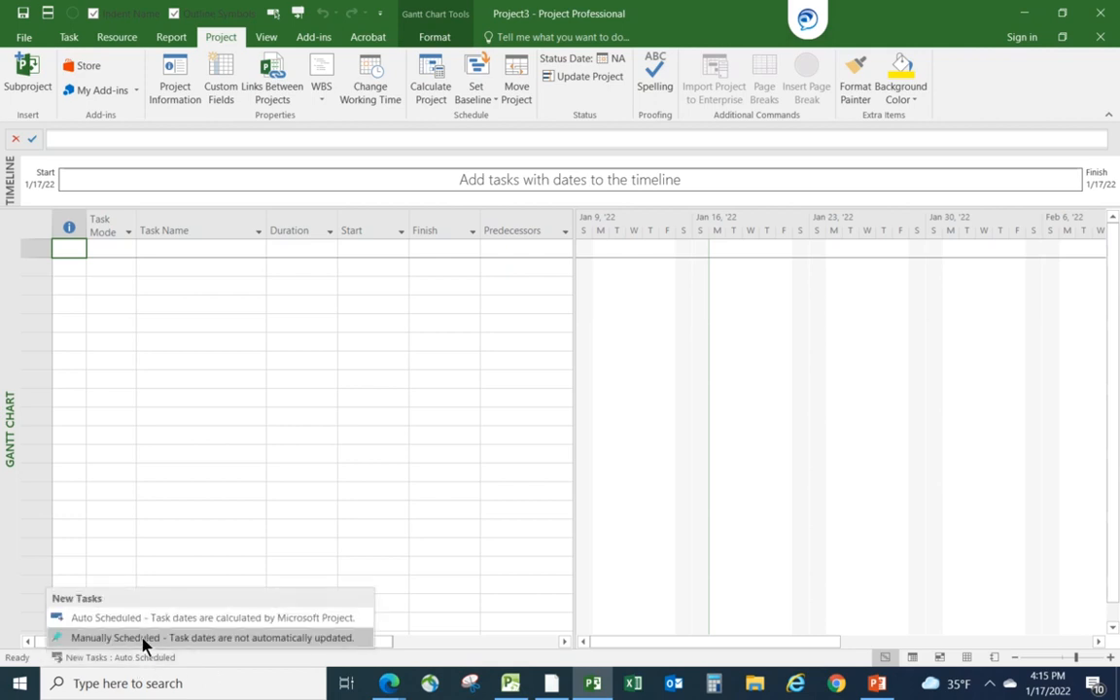
pyautogui.click(142, 638)
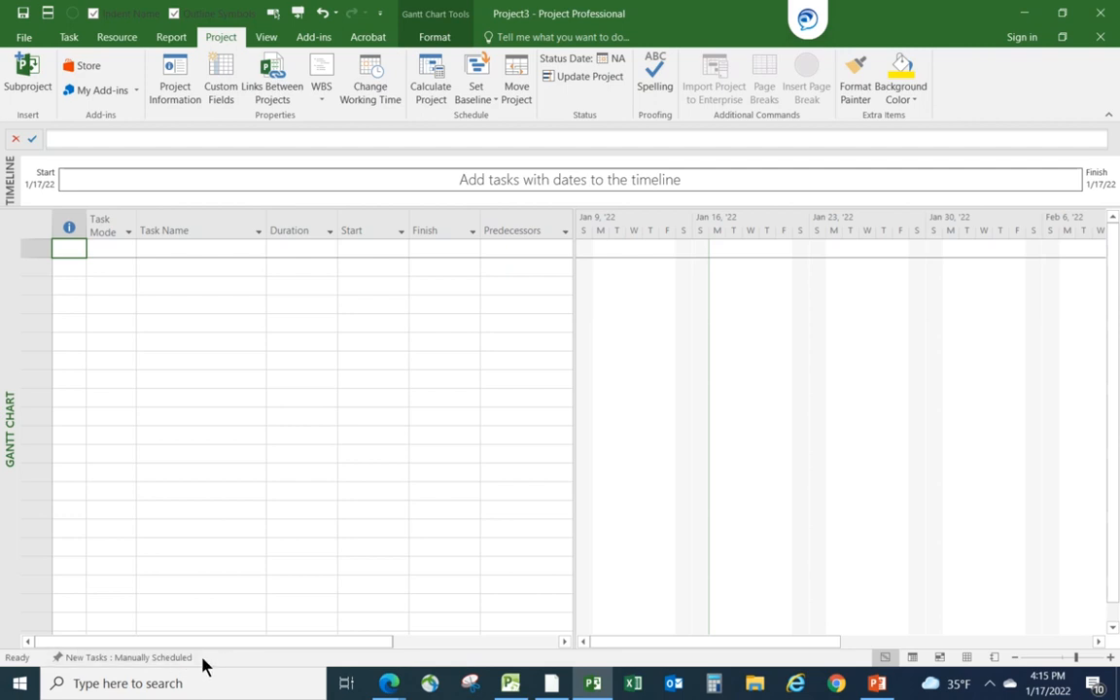
pyautogui.click(107, 658)
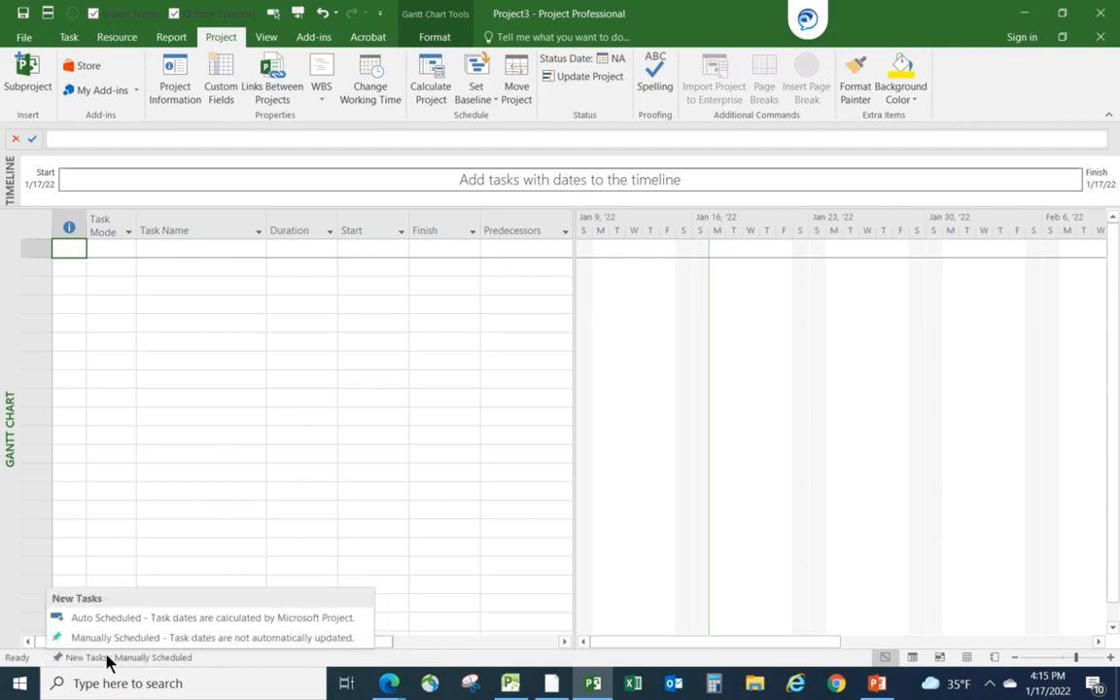
pyautogui.click(118, 616)
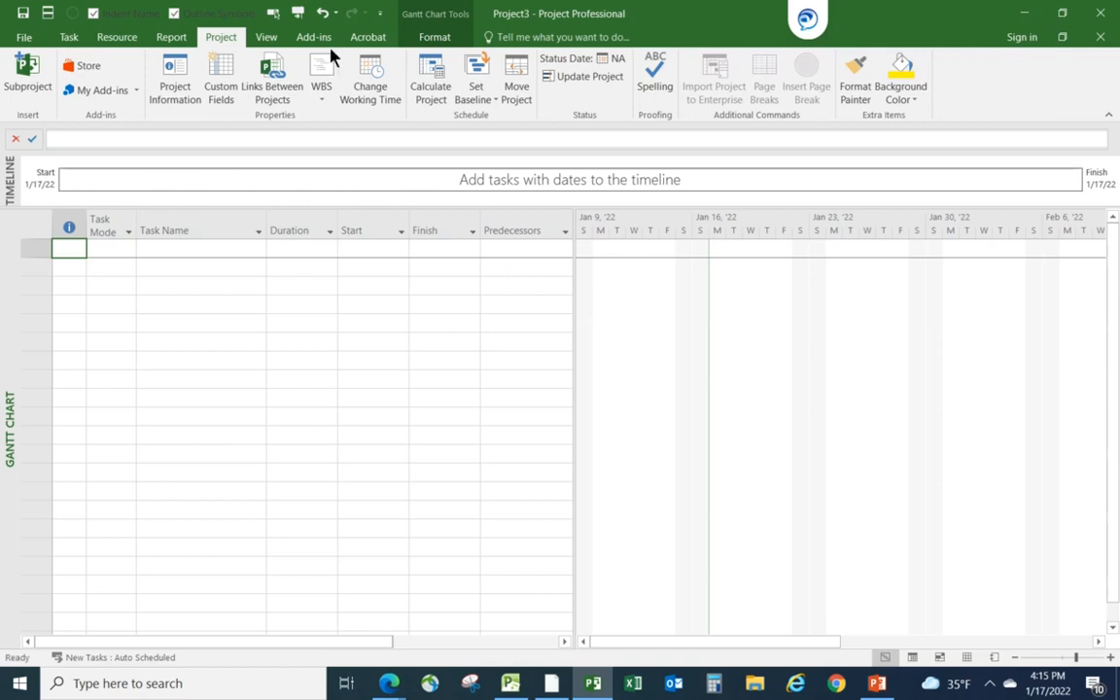
# Step: Hide the Timeline above the Gantt chart
pyautogui.click(267, 41)
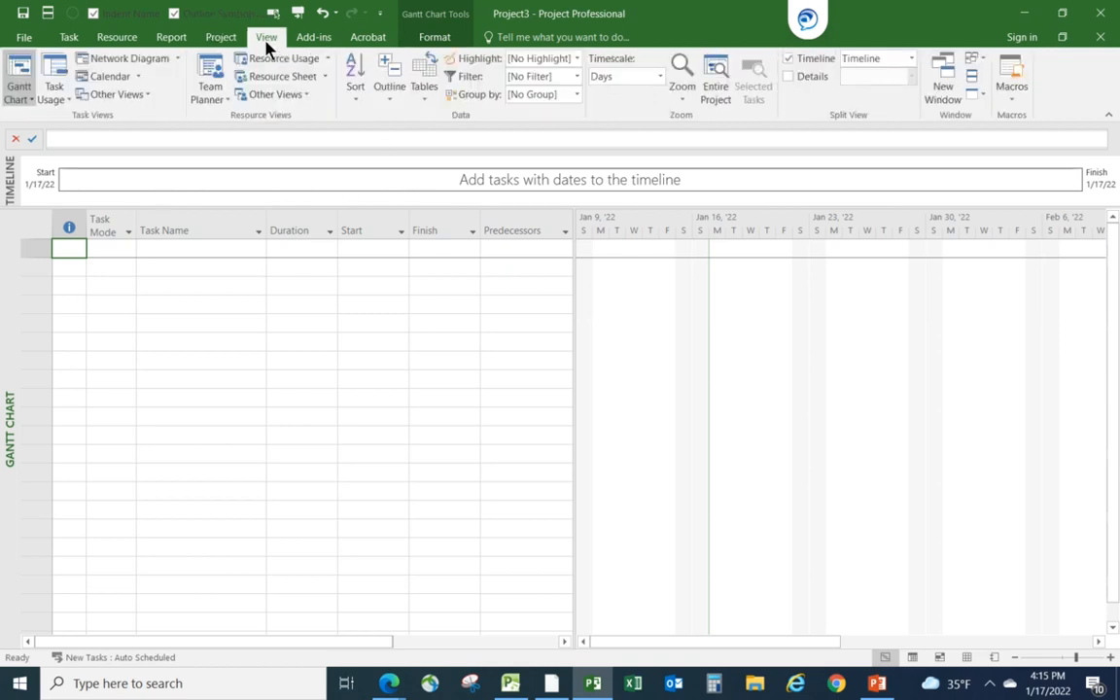
pyautogui.click(787, 60)
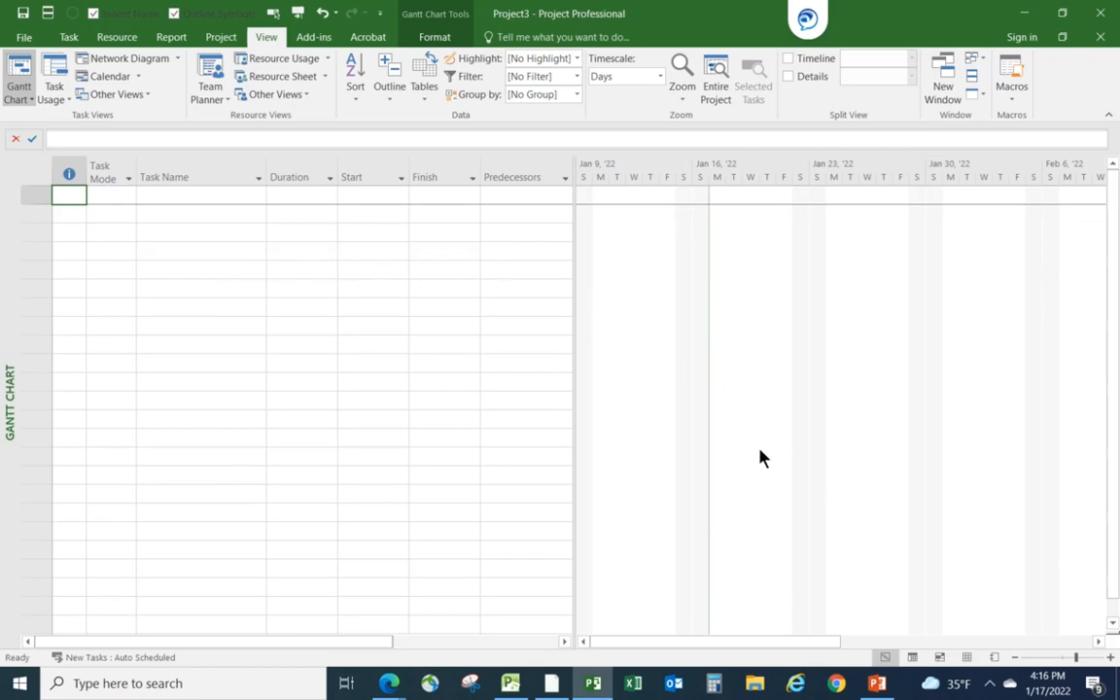
# Step: Enter Collect Requirements as the name of the first task in the Gantt chart table
pyautogui.click(178, 194)
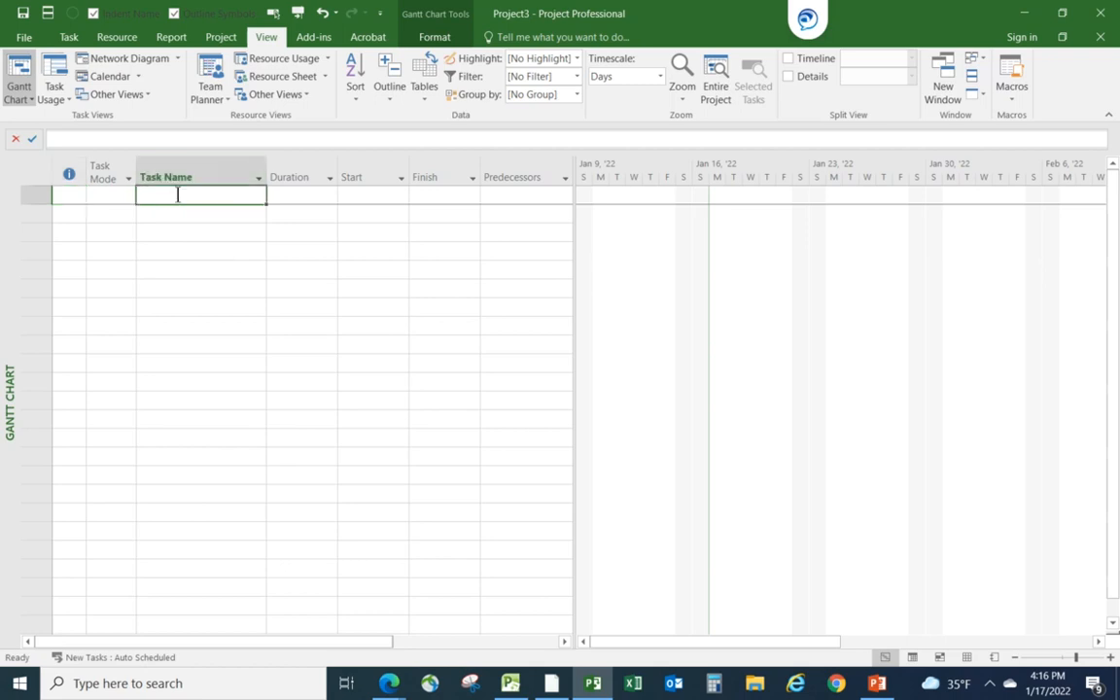
pyautogui.write('Collect')
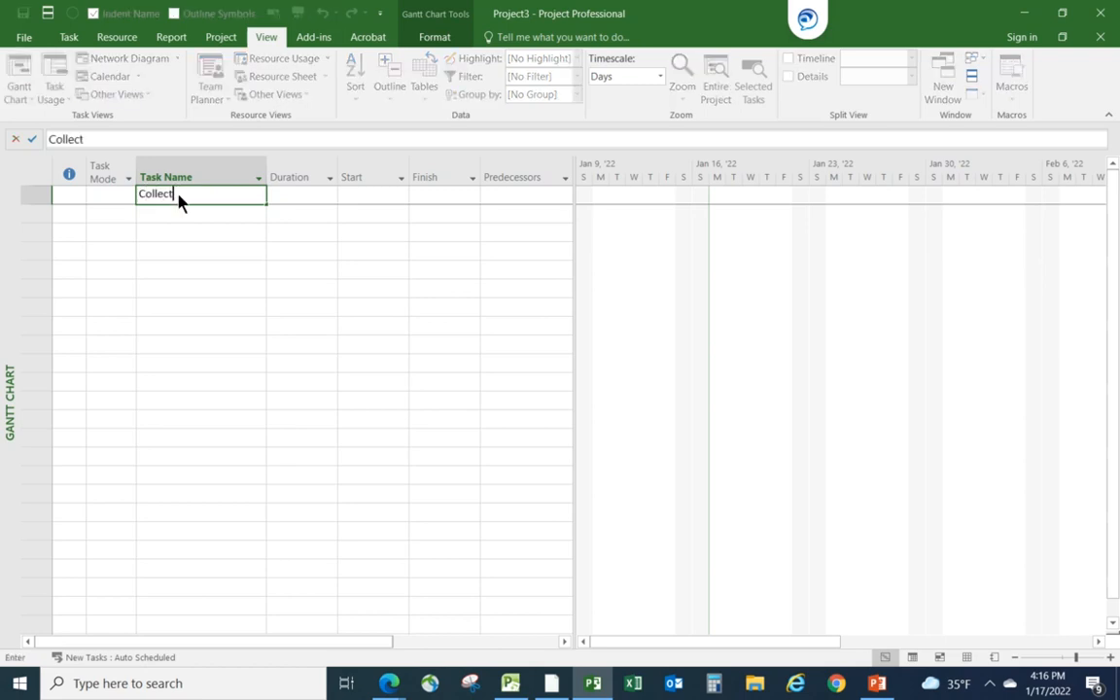
pyautogui.write(' Requirements')
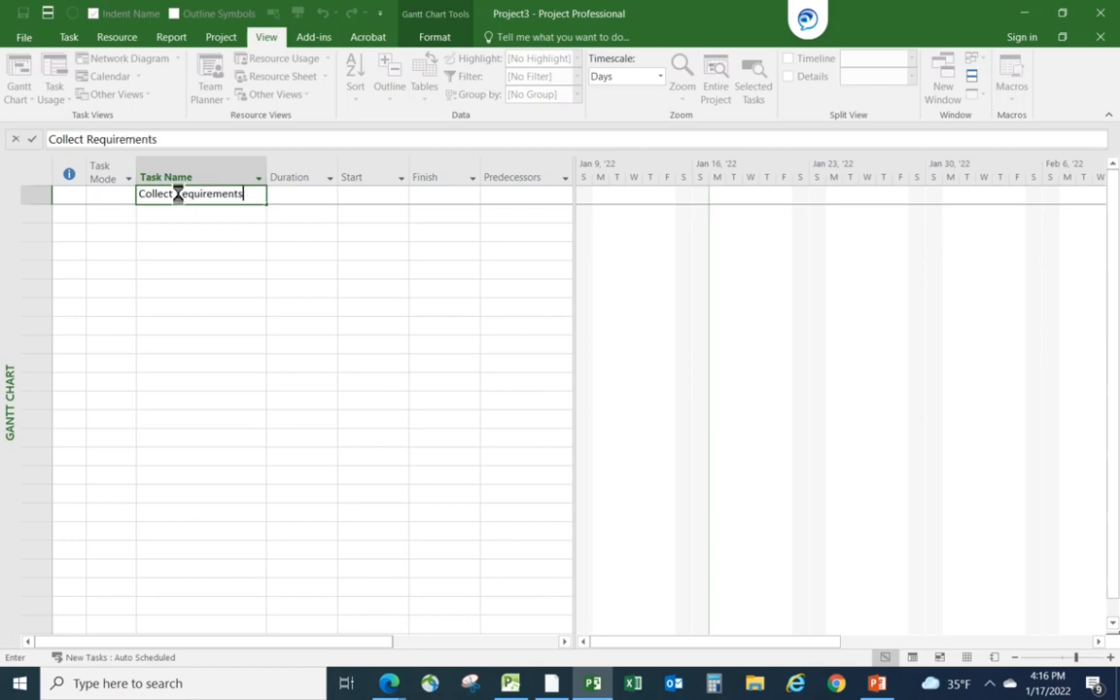
pyautogui.press('Return')
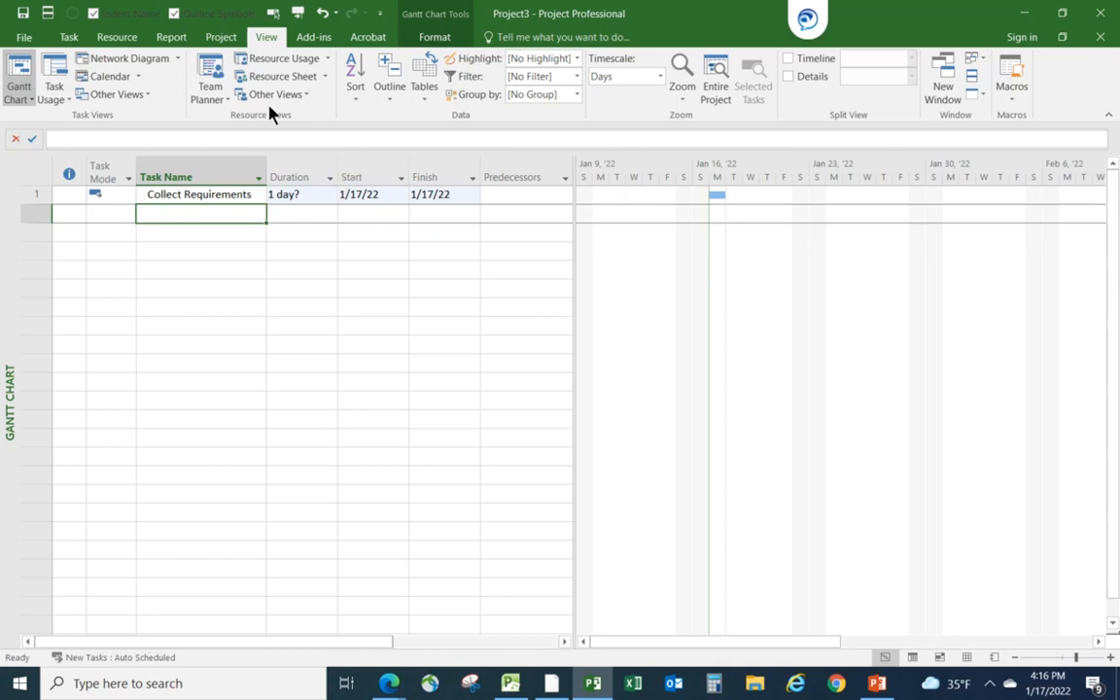
# Step: Review the project information, including the start date and schedule-from setting, and close it without changes
pyautogui.click(222, 43)
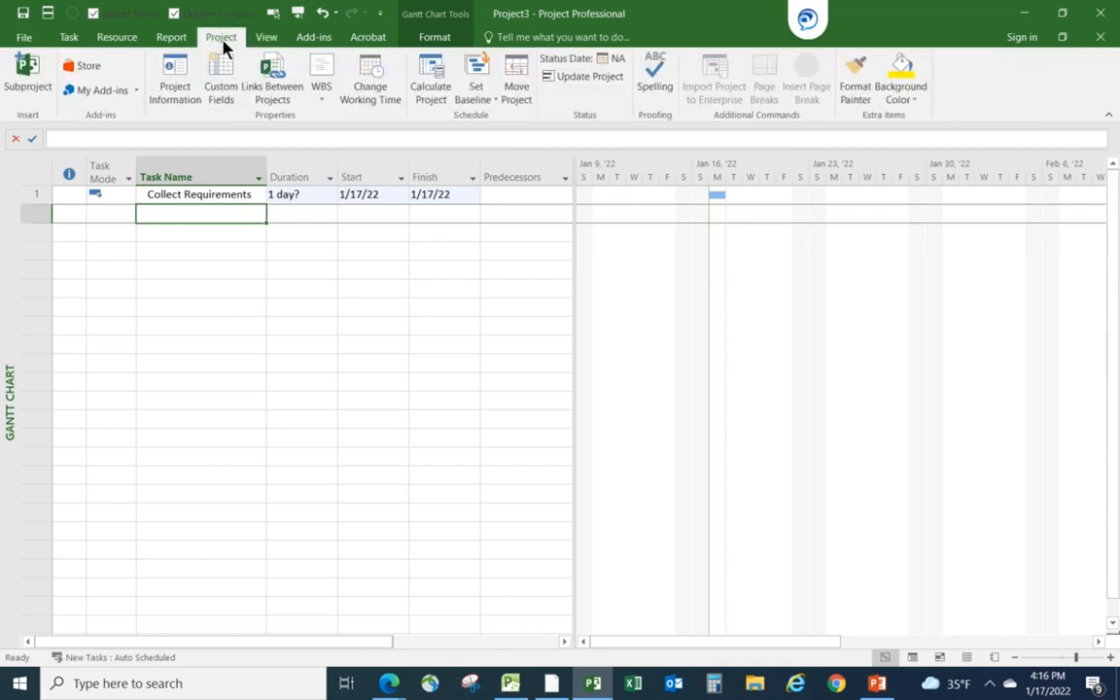
pyautogui.click(175, 73)
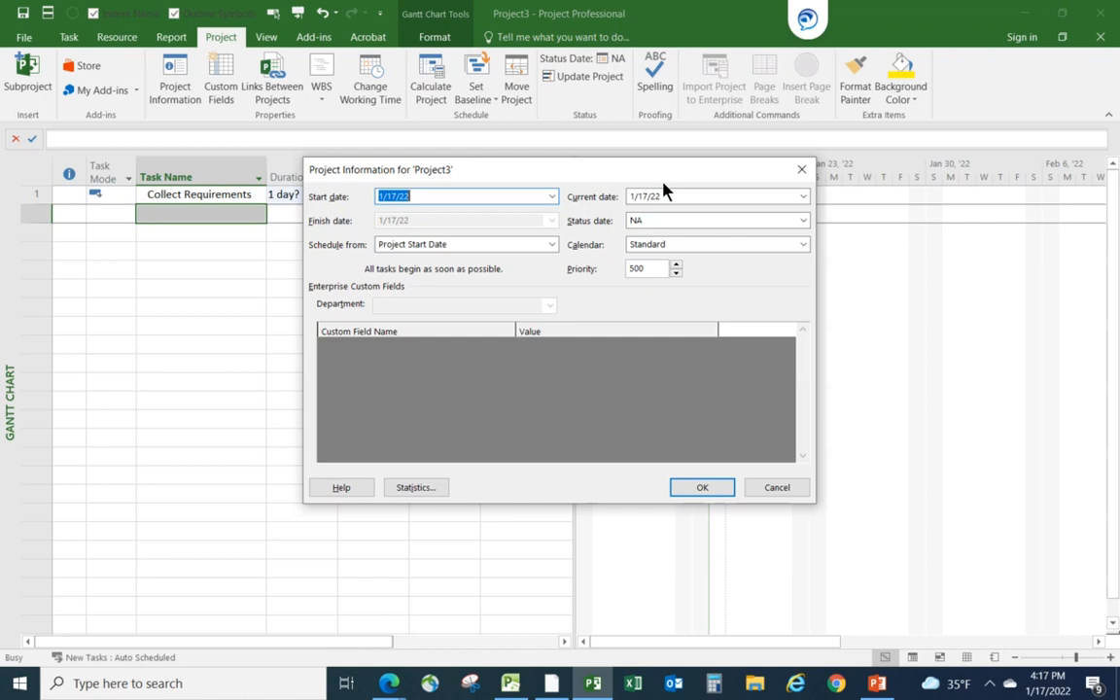
pyautogui.click(801, 172)
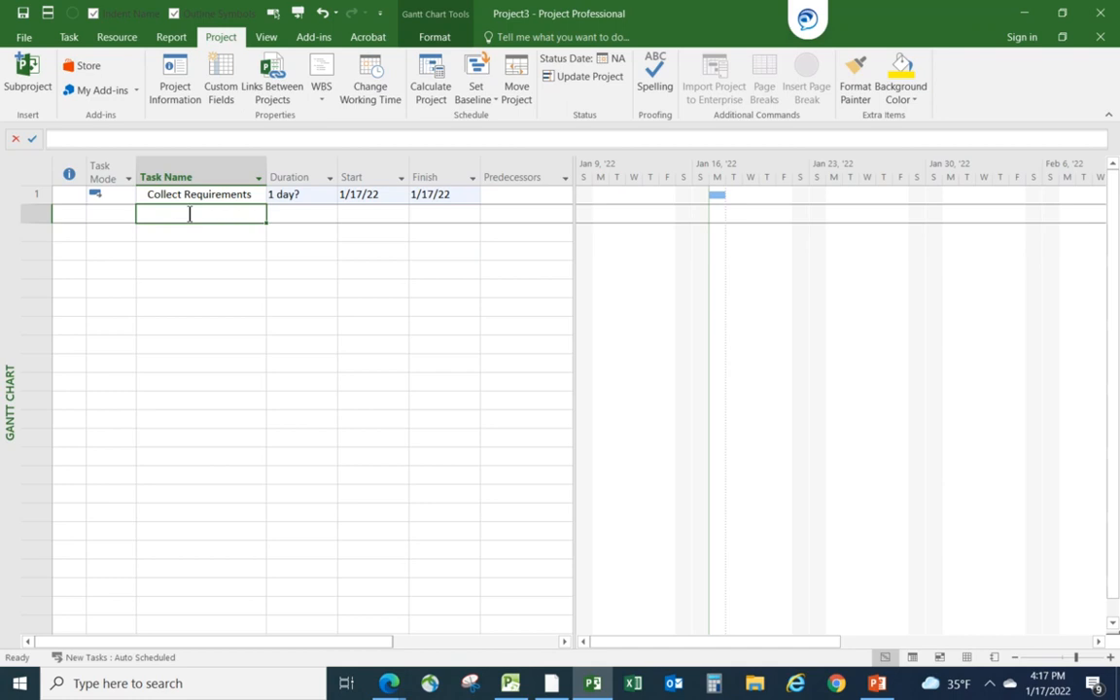
# Step: Add a second task named Document Requirements below Collect Requirements
pyautogui.write('Docum')
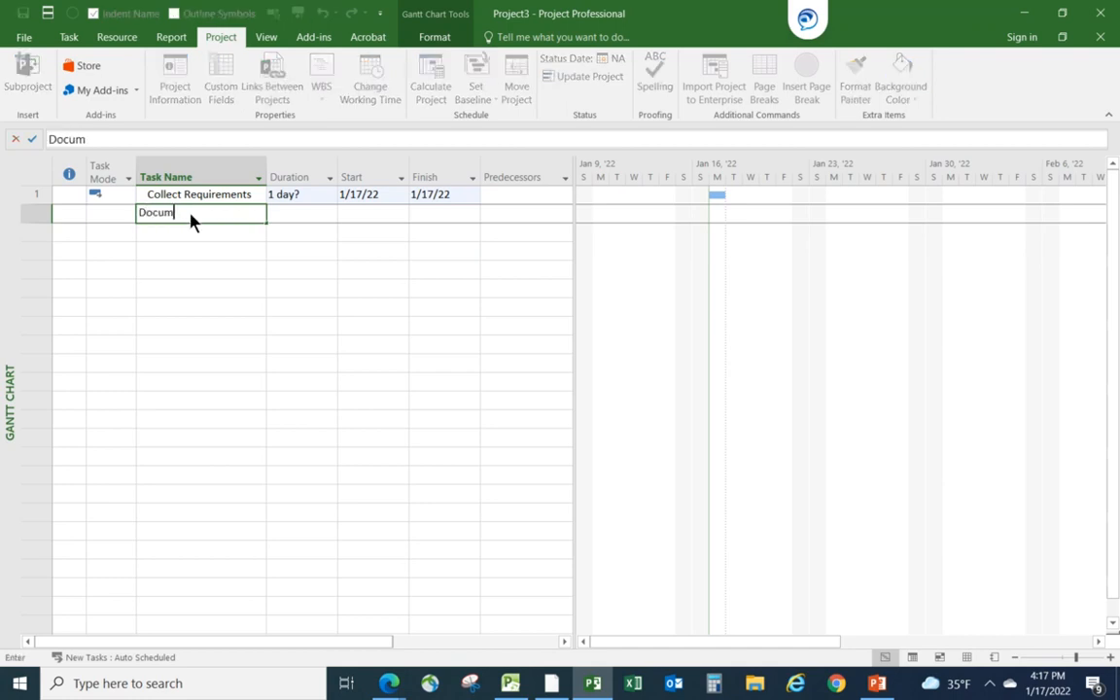
pyautogui.write('ent Requirement')
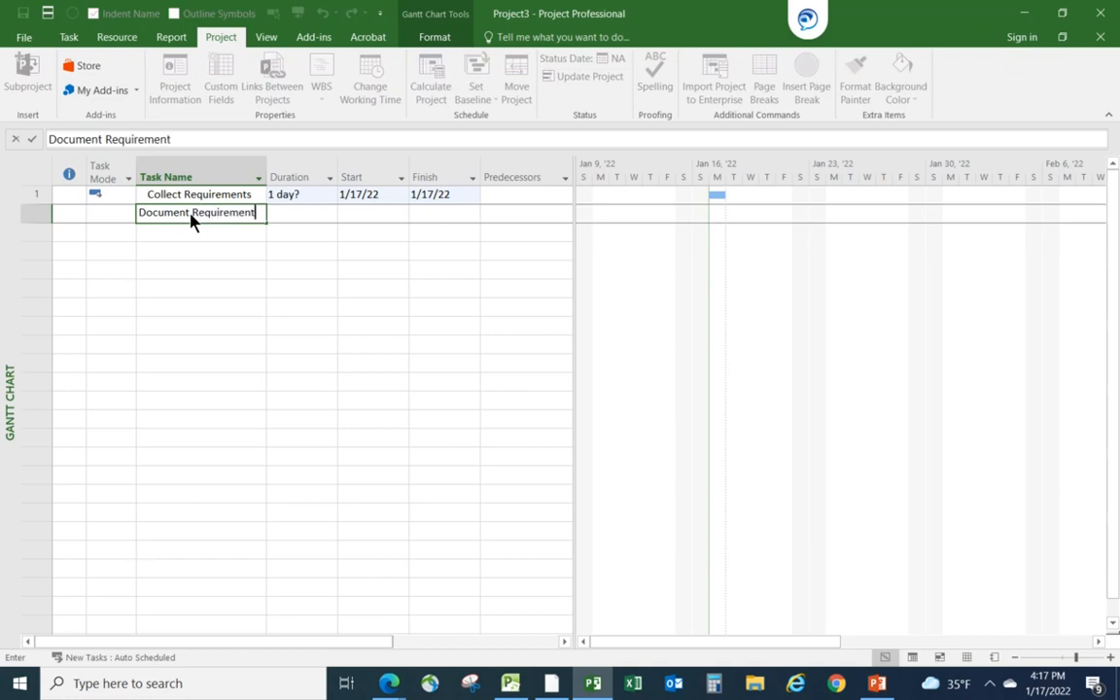
pyautogui.write('s')
pyautogui.press('Return')
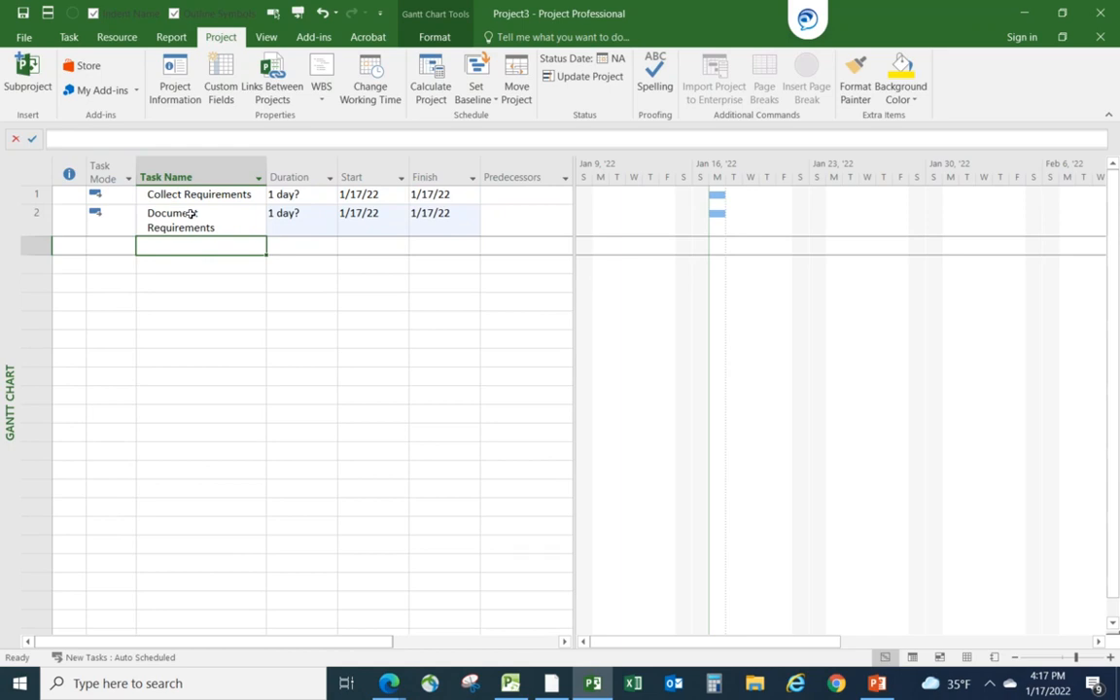
# Step: Add the software tasks Code SW and Test SW below Document Requirements
pyautogui.write('Code ')
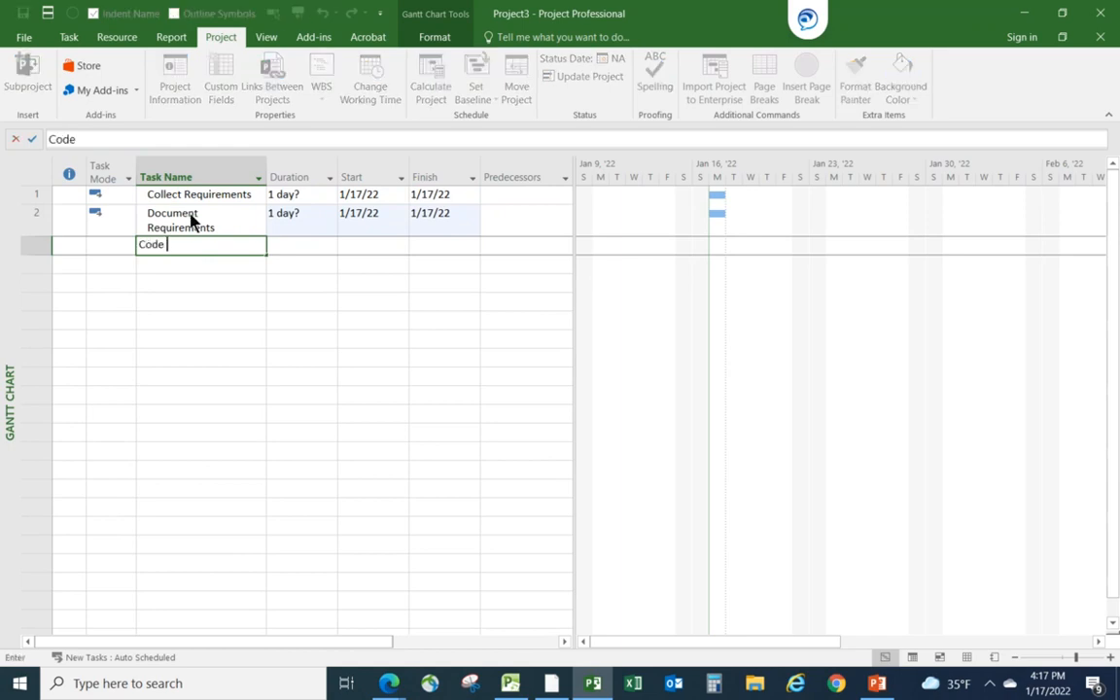
pyautogui.write('SW')
pyautogui.press('Return')
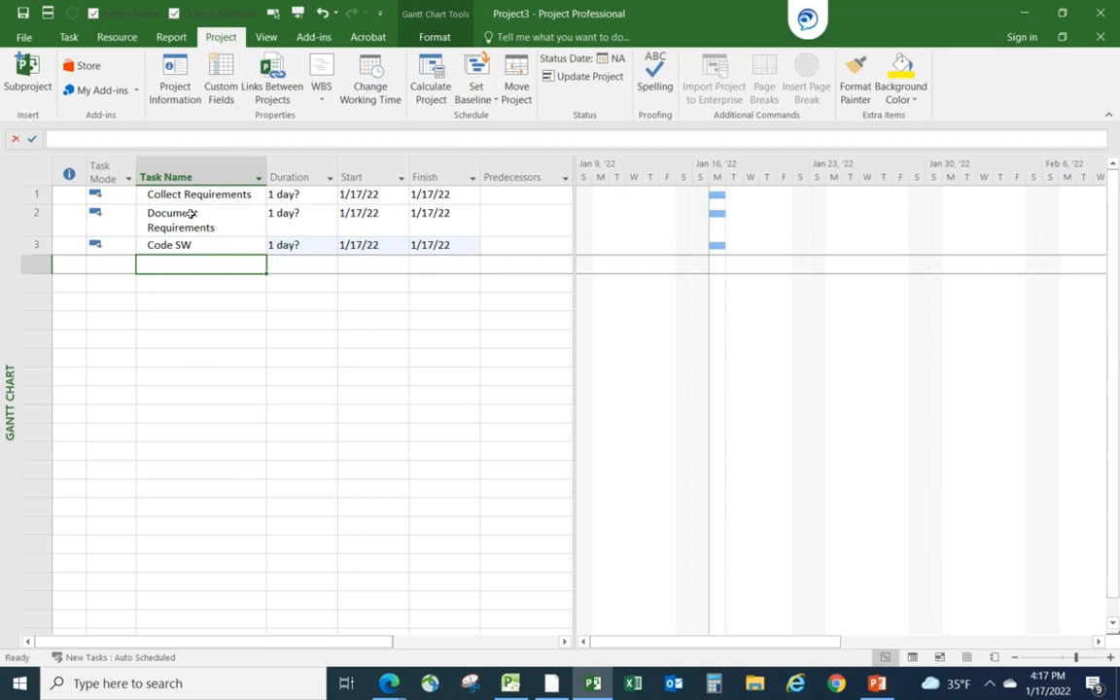
pyautogui.write('Test')
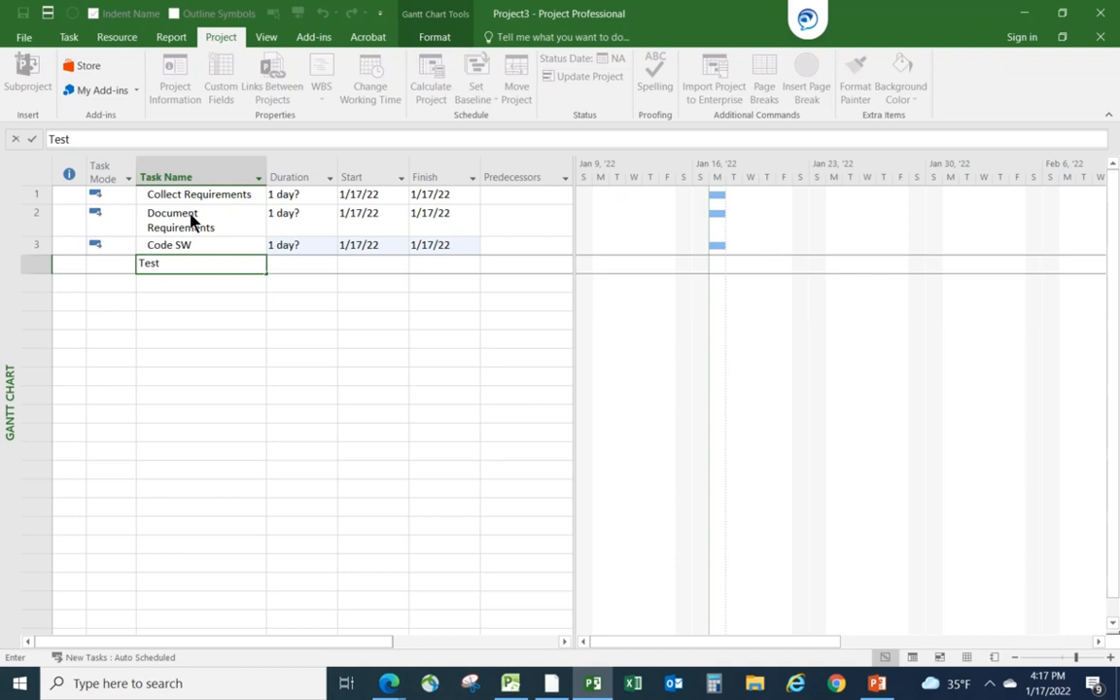
pyautogui.write(' SW')
pyautogui.press('Return')
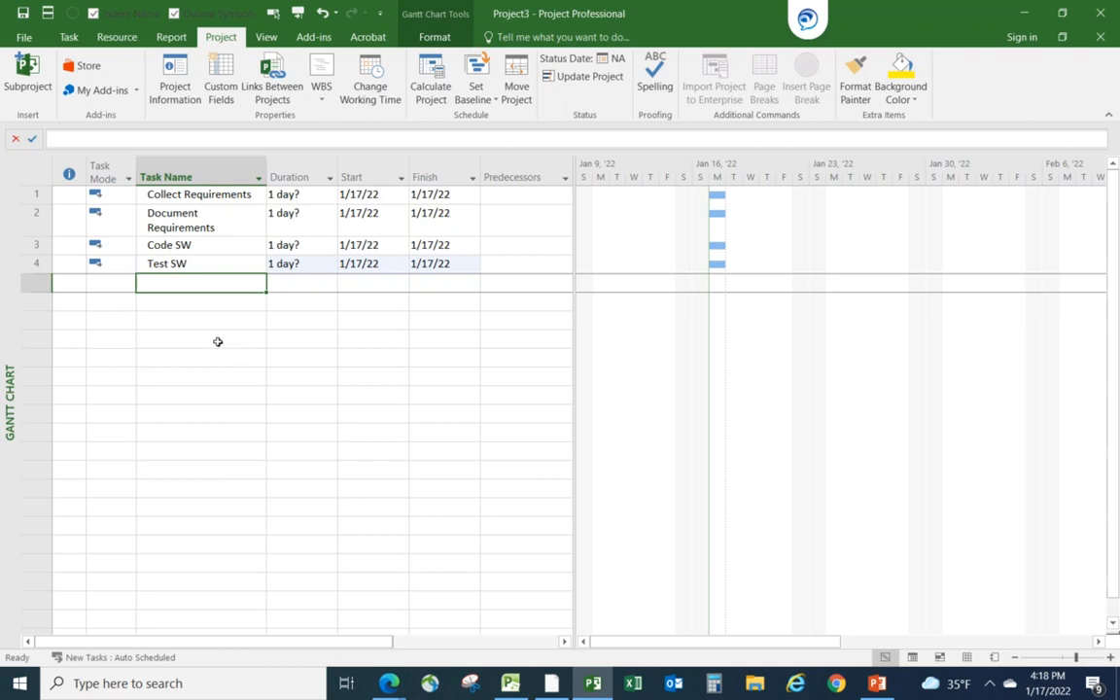
# Step: Add the hardware tasks Order HW and Install HW below Test SW
pyautogui.write('Order ')
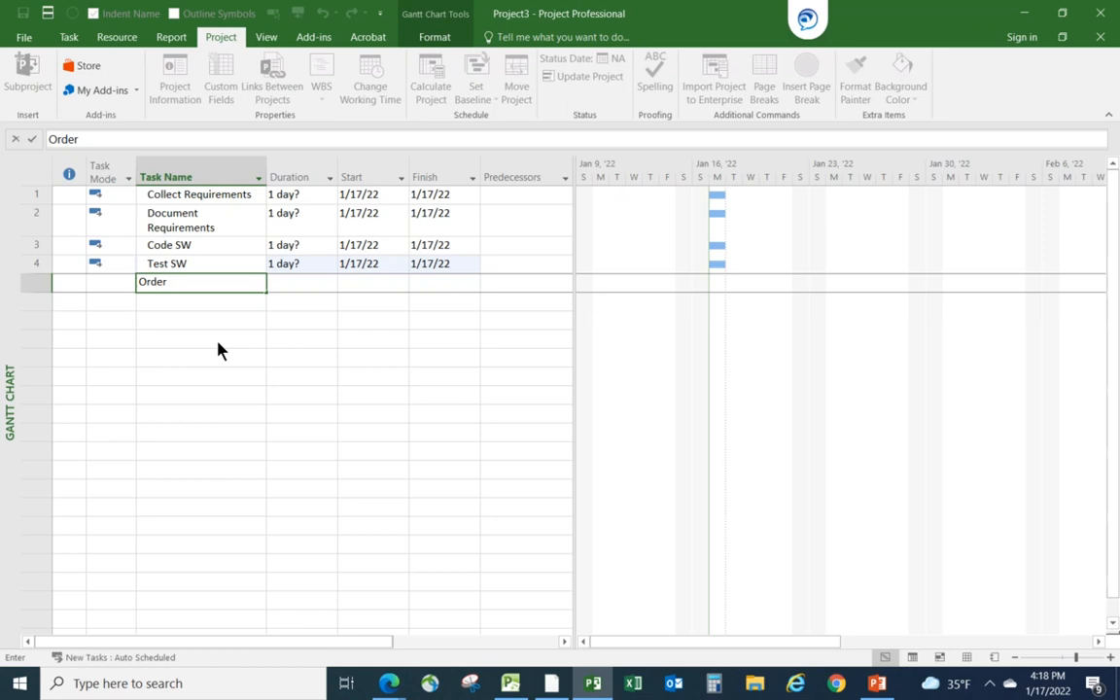
pyautogui.write('HW')
pyautogui.press('Return')
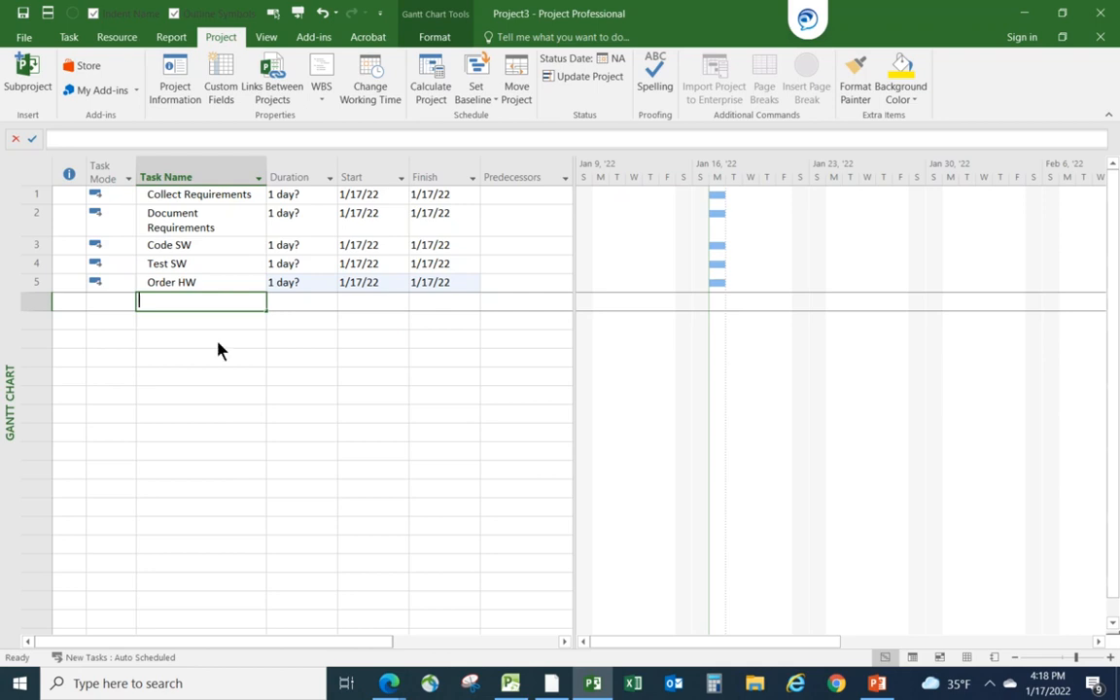
pyautogui.write('Install HW')
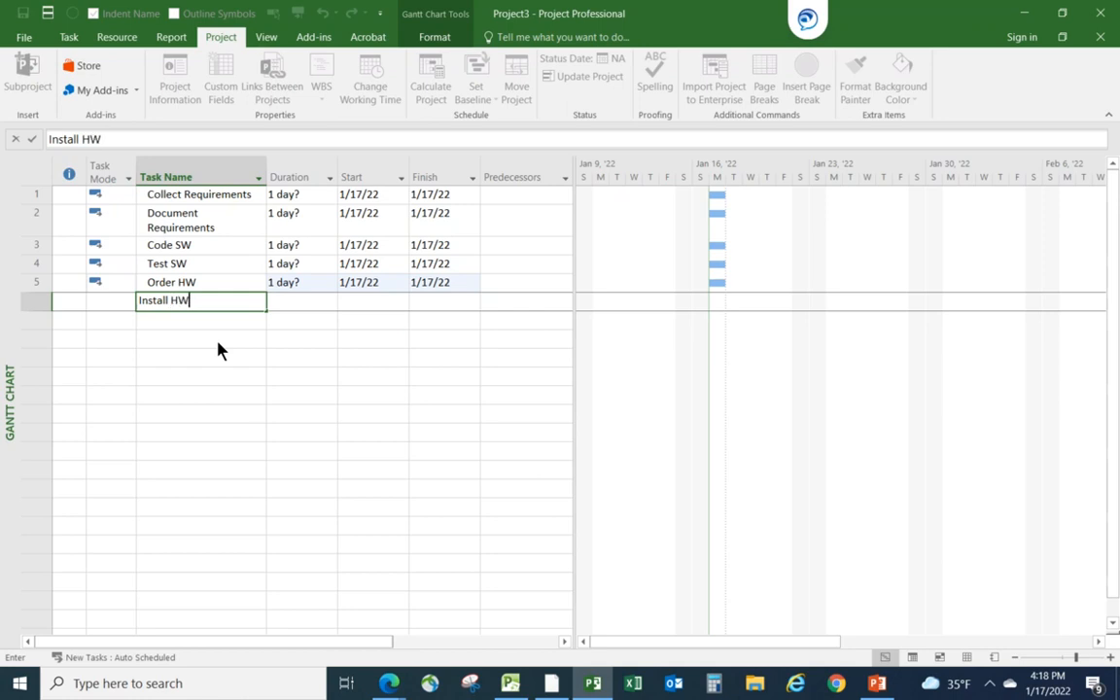
pyautogui.press('Return')
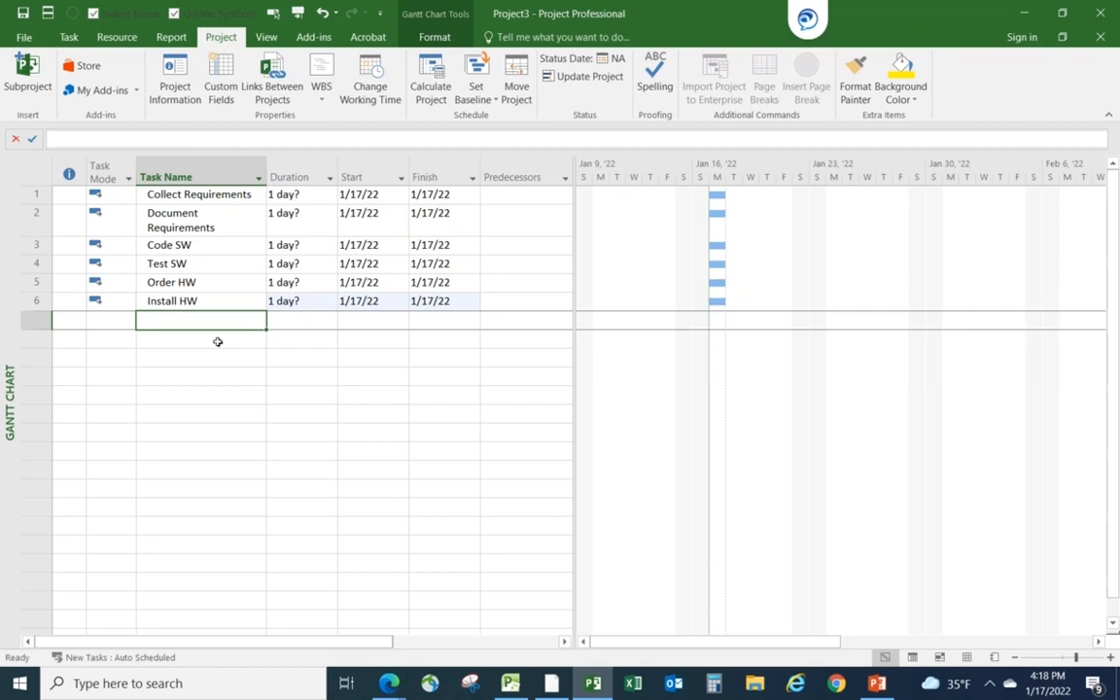
# Step: Add the tasks Run Pilot and Correct Problems below Install HW
pyautogui.write('Run P')
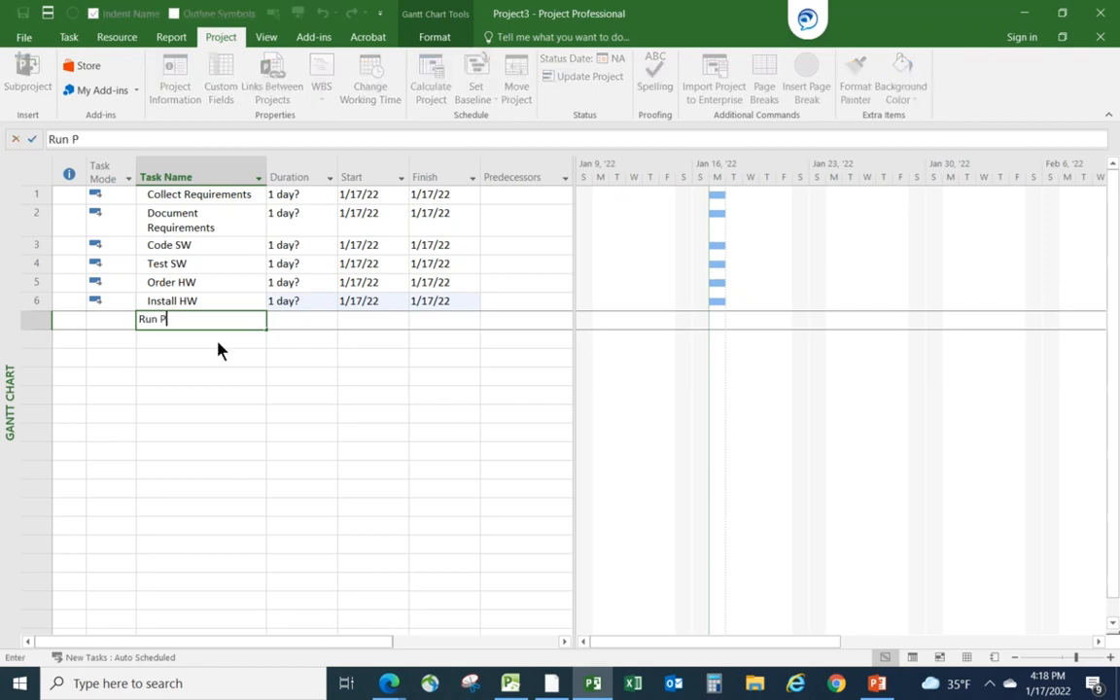
pyautogui.write('ilot')
pyautogui.press('Return')
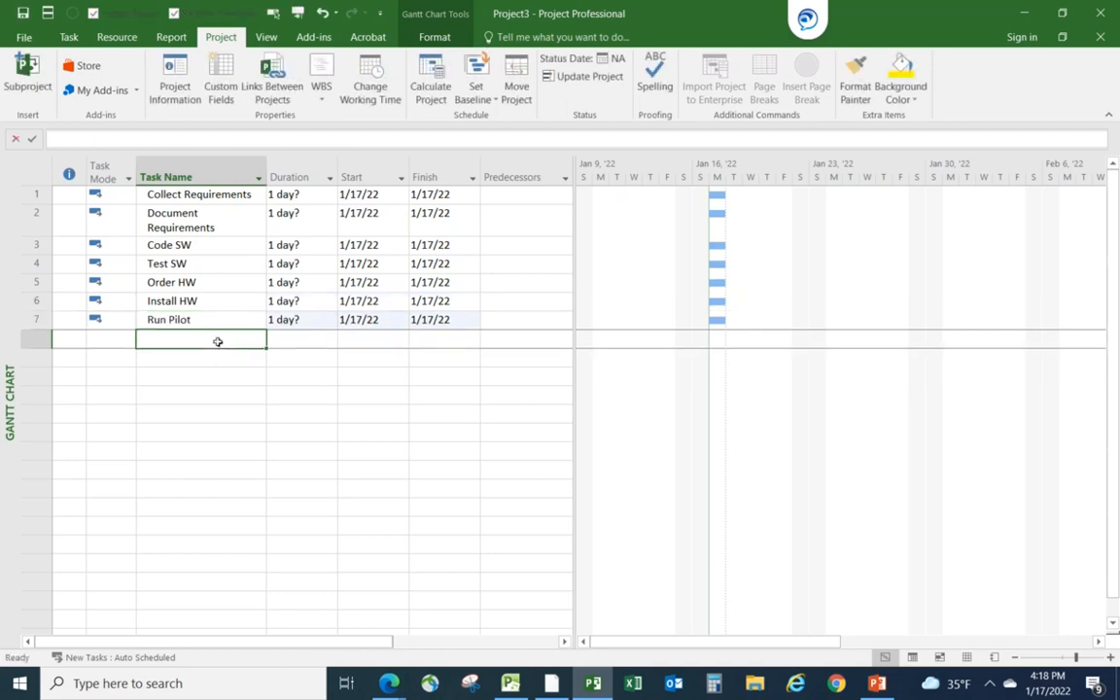
pyautogui.write('Cor')
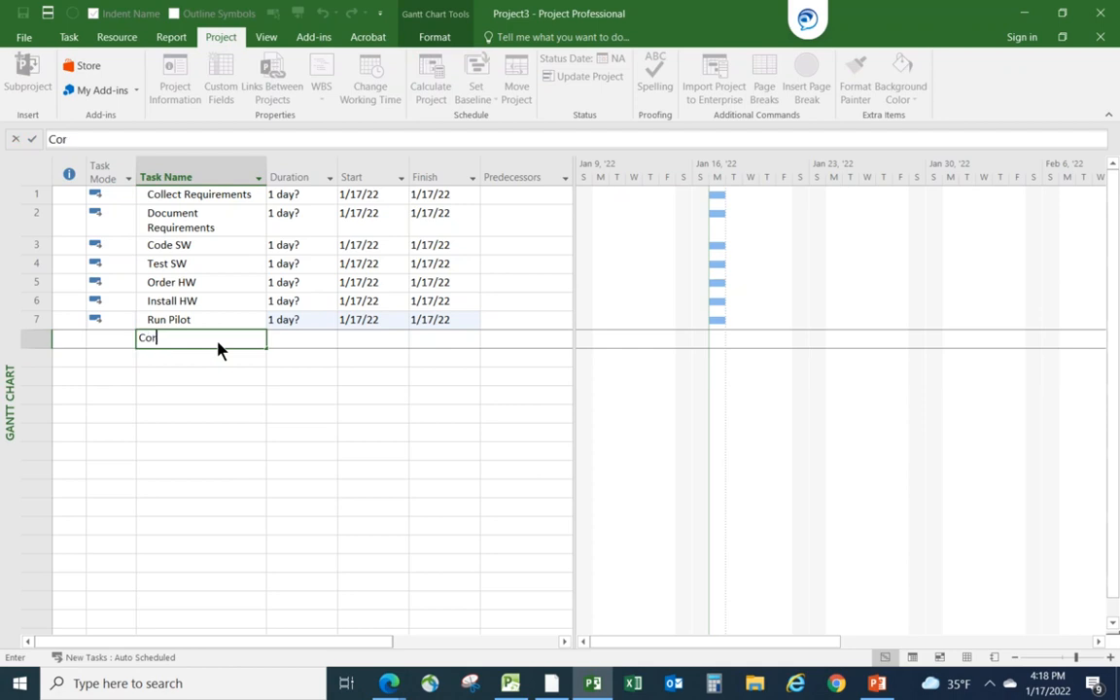
pyautogui.write('rect Problems')
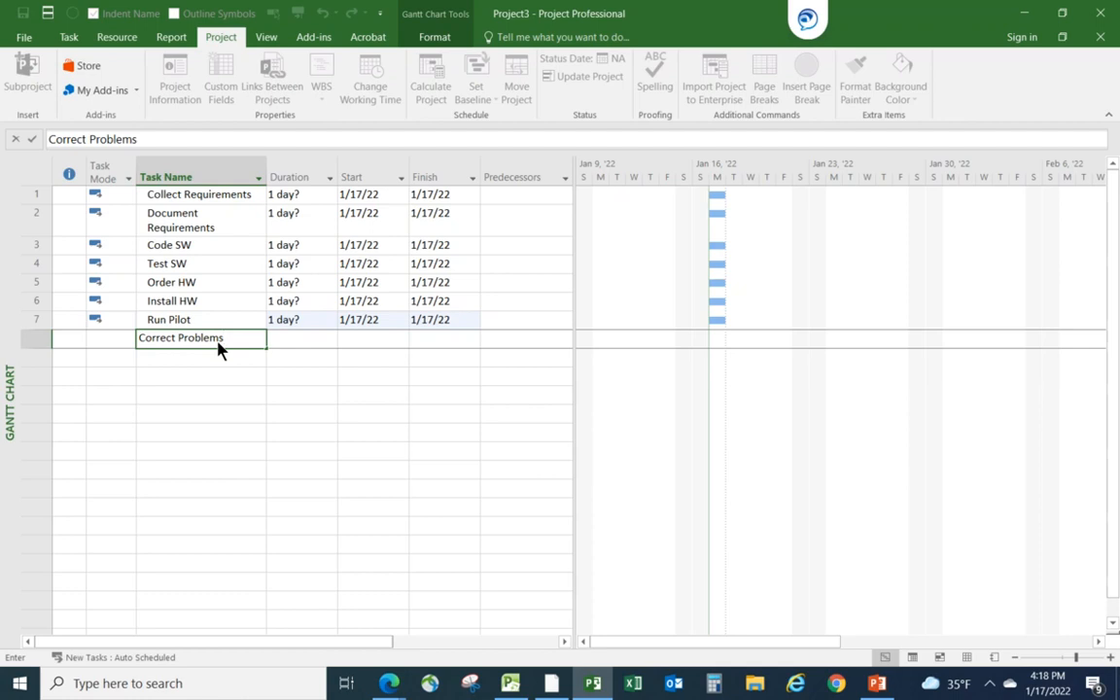
pyautogui.press('Escape')
pyautogui.press('Return')
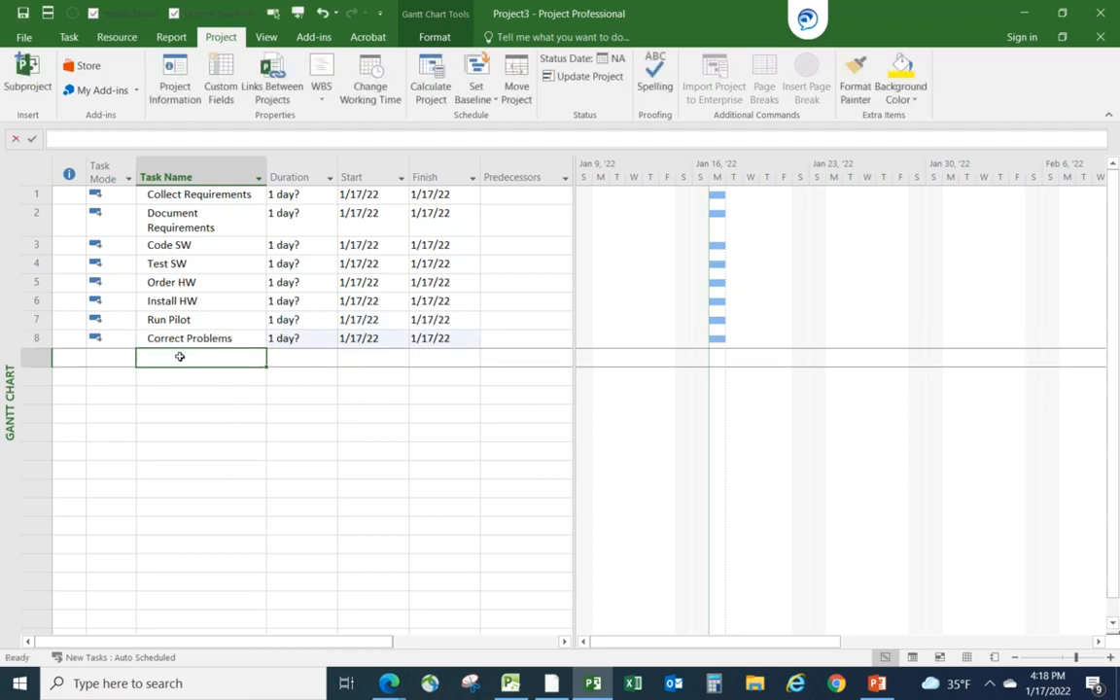
# Step: Add a final task named Ready for Initial Deployment below Correct Problems
pyautogui.write('Ready')
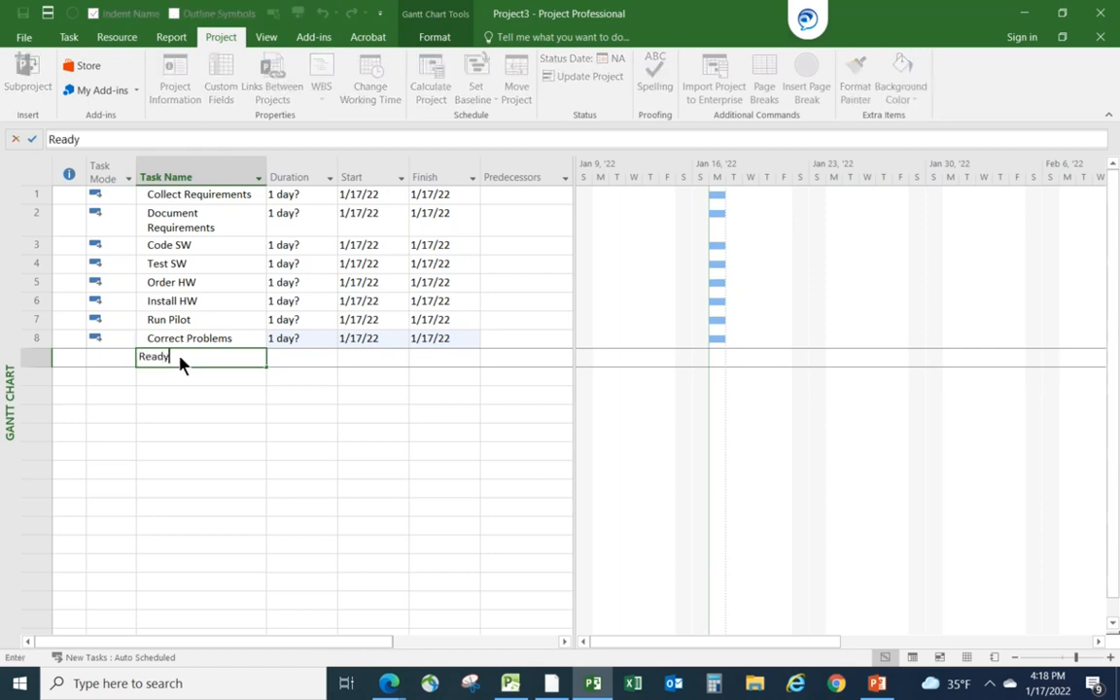
pyautogui.write(' for Initial Deploym')
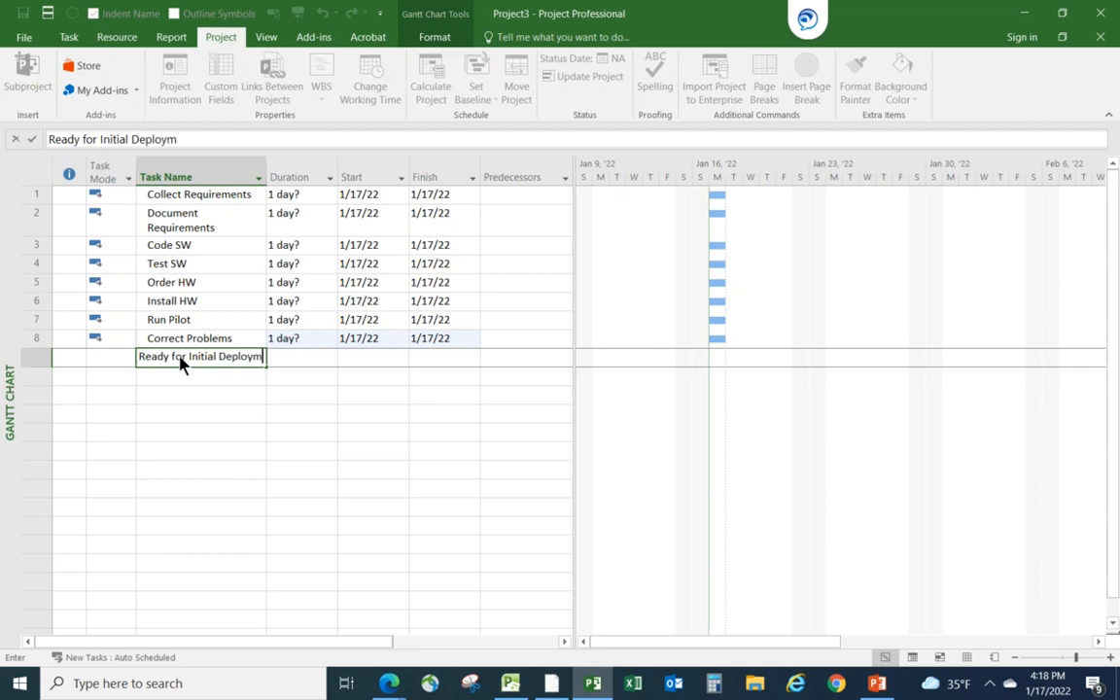
pyautogui.write('ent')
pyautogui.press('Return')
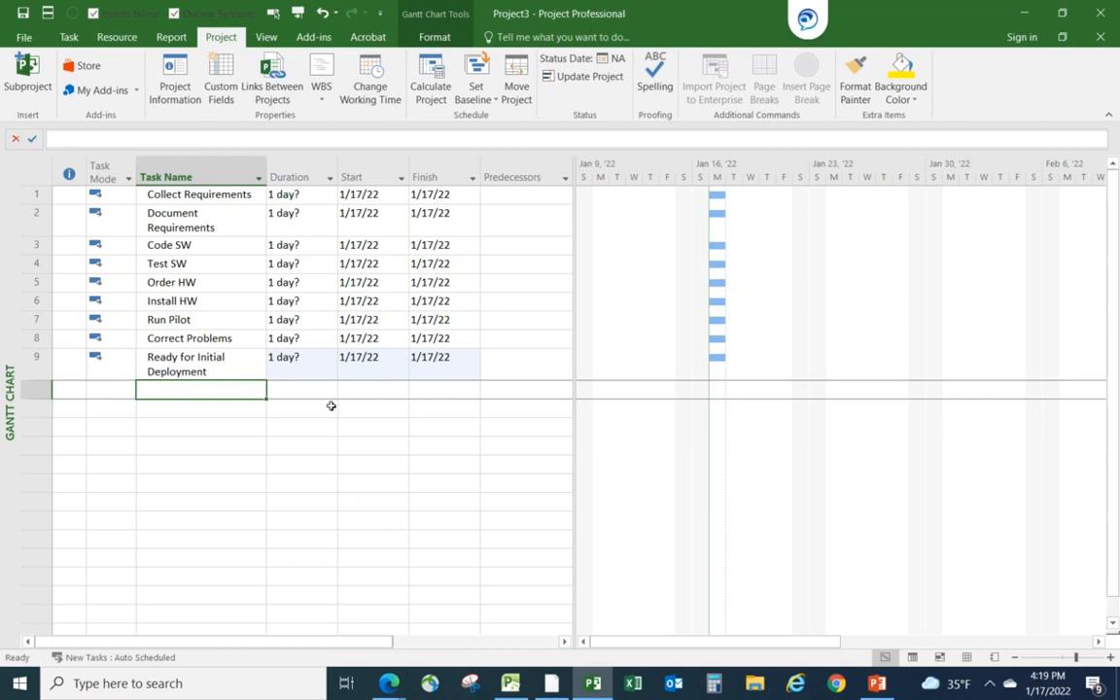
# Step: Set the duration of Collect Requirements to 2 days and of Document Requirements to 1 week
pyautogui.click(284, 195)
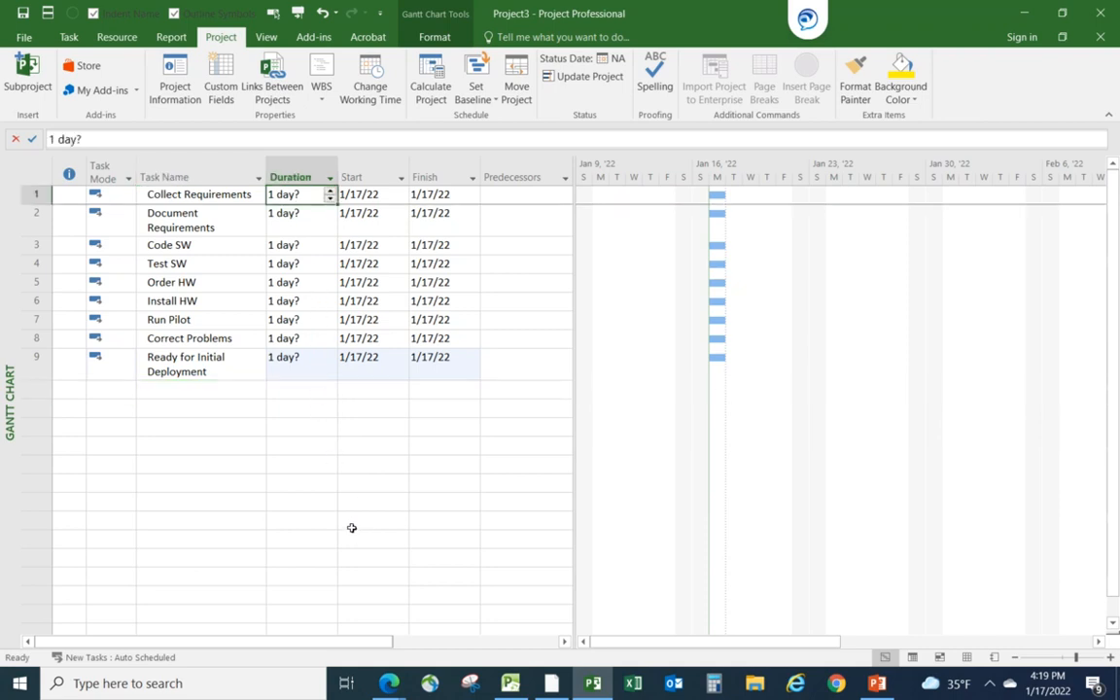
pyautogui.write('2')
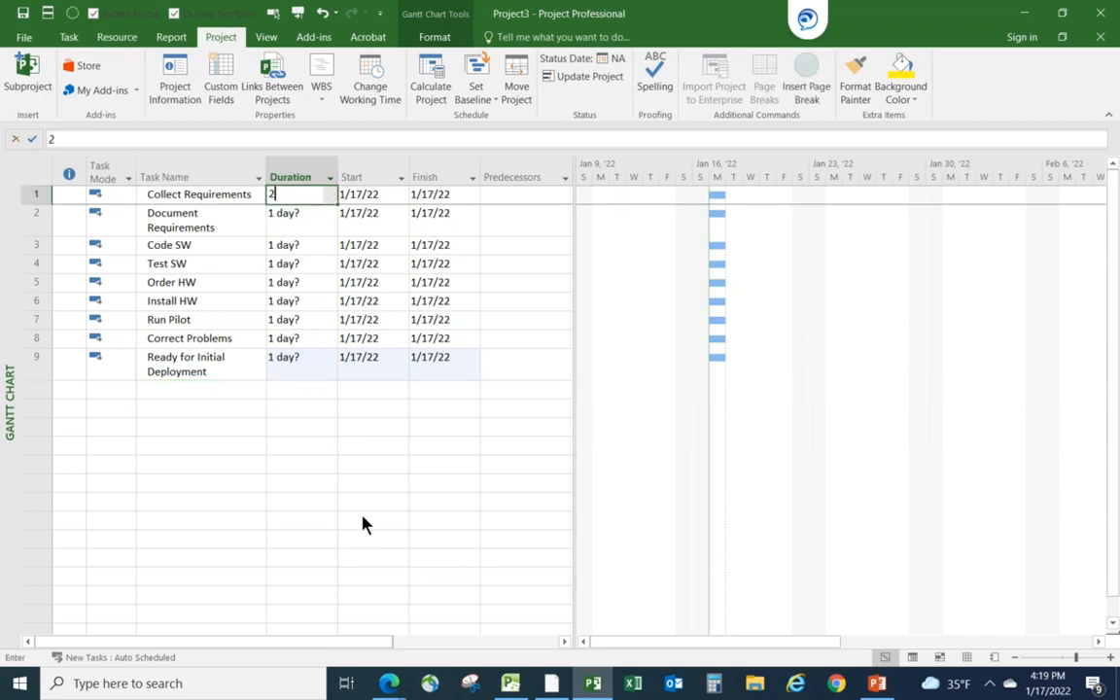
pyautogui.press('Return')
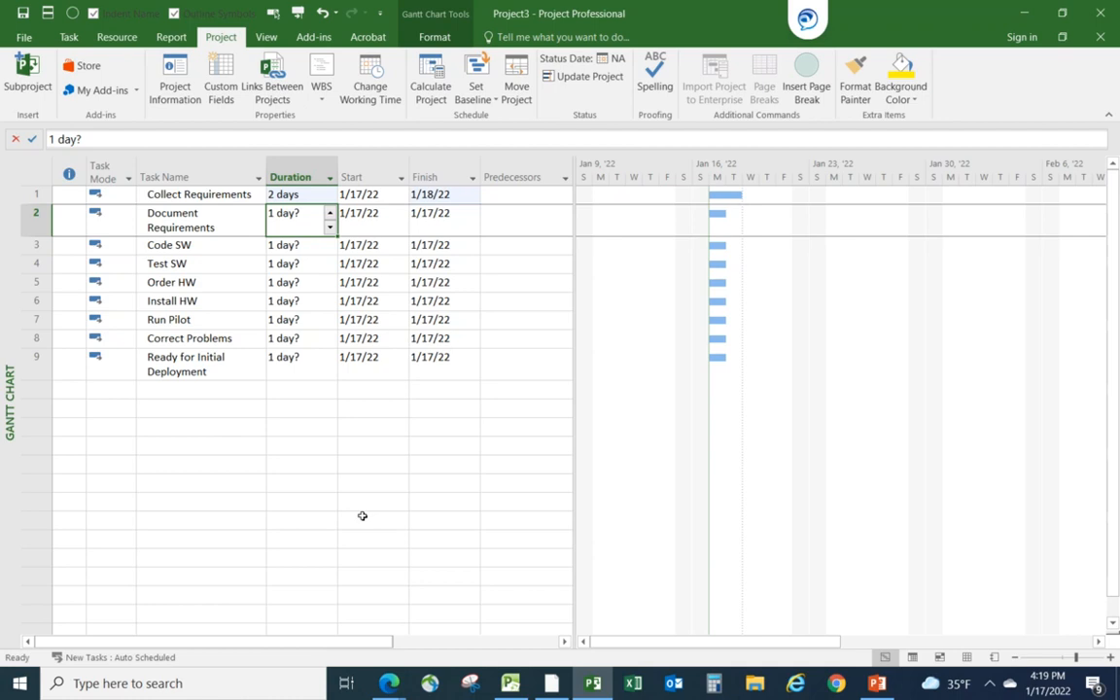
pyautogui.write('1w')
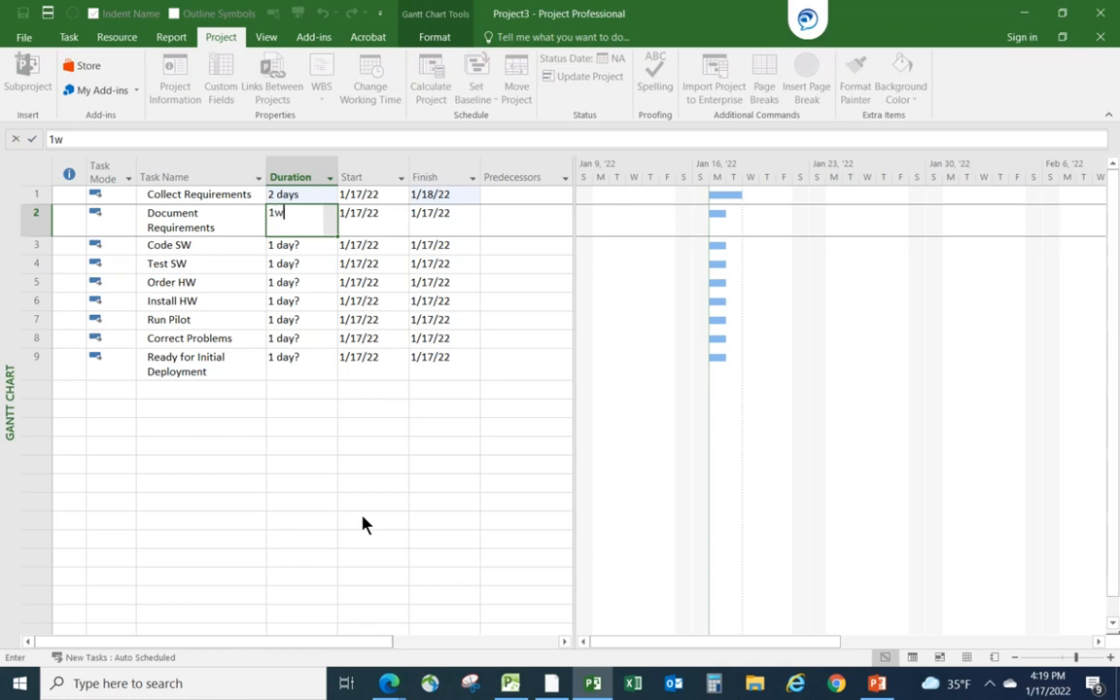
pyautogui.press('Return')
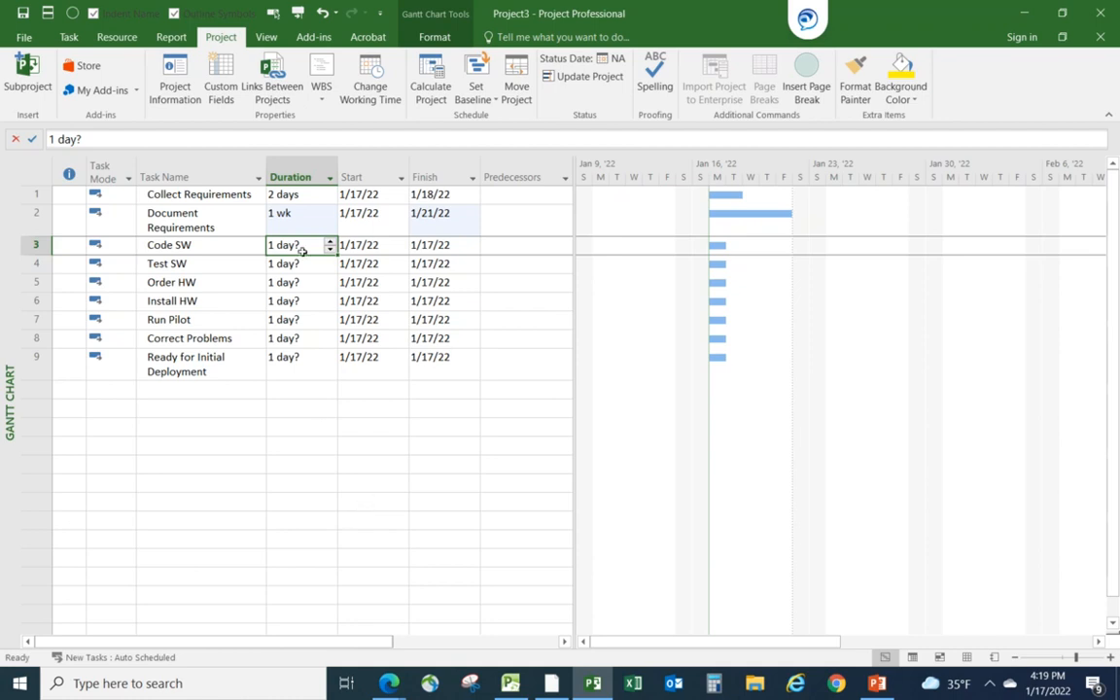
# Step: Change the duration of Document Requirements to 1 day
pyautogui.click(302, 219)
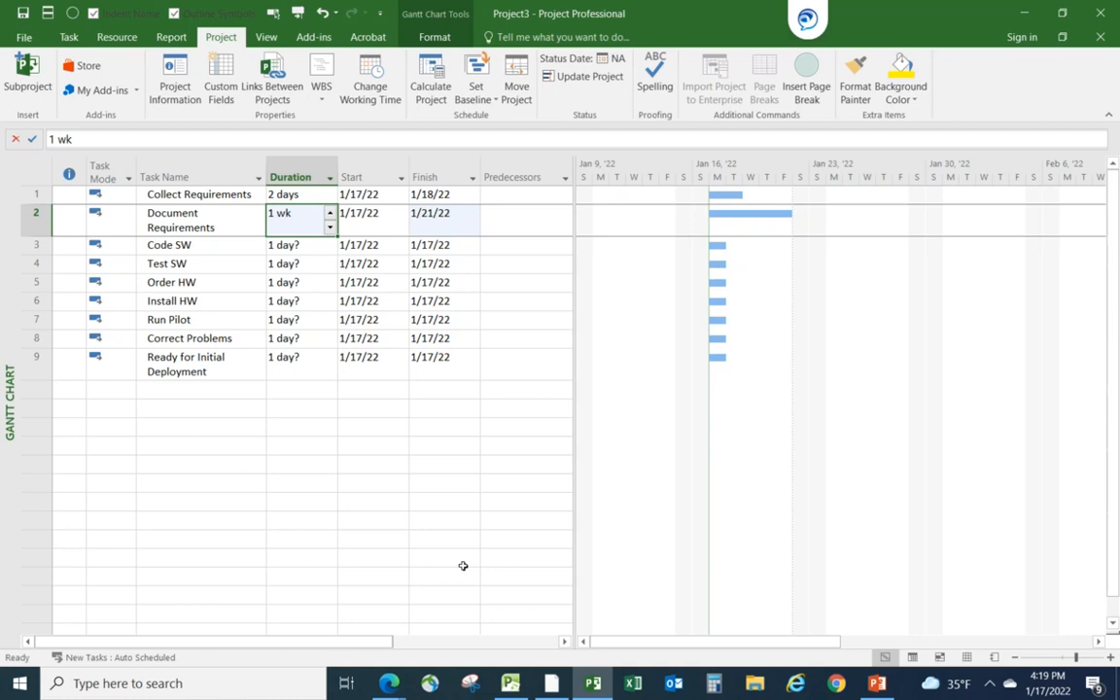
pyautogui.write('1 ')
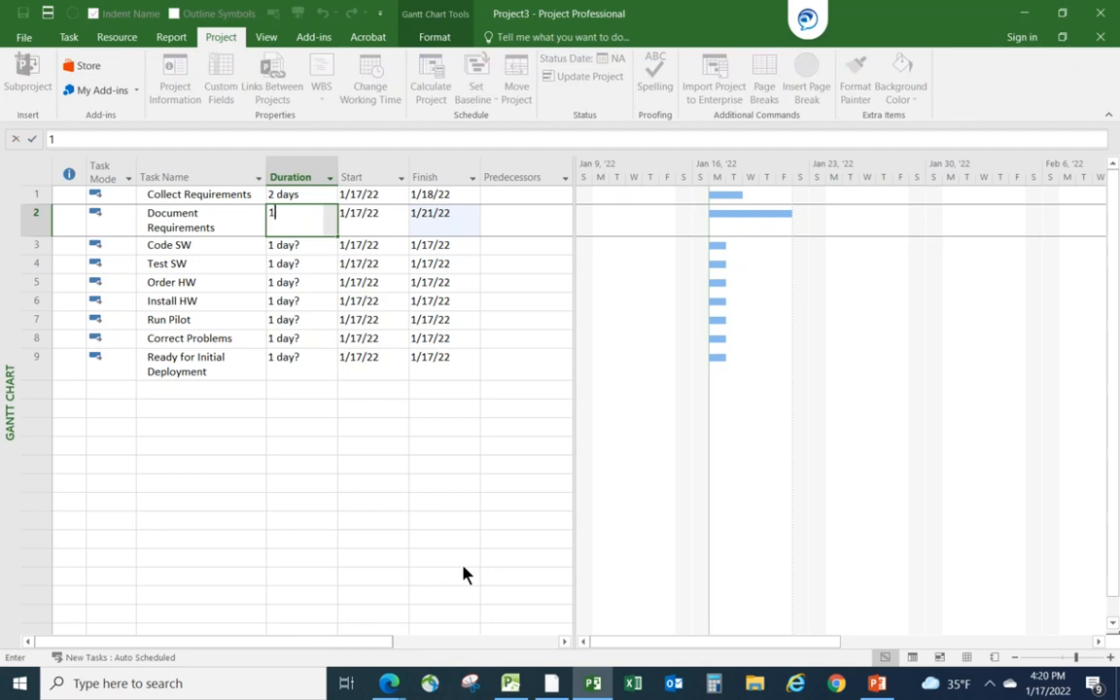
pyautogui.write('d')
pyautogui.press('Return')
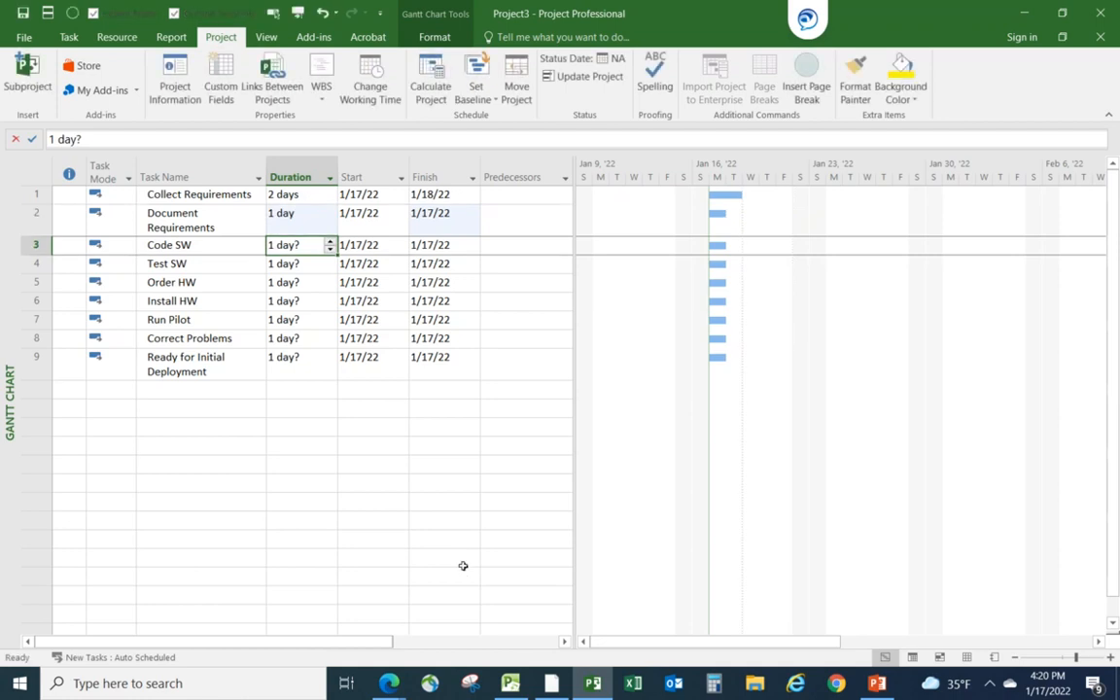
# Step: Set the duration of Code SW to 4 days and of Test SW to 3 days
pyautogui.write('4d')
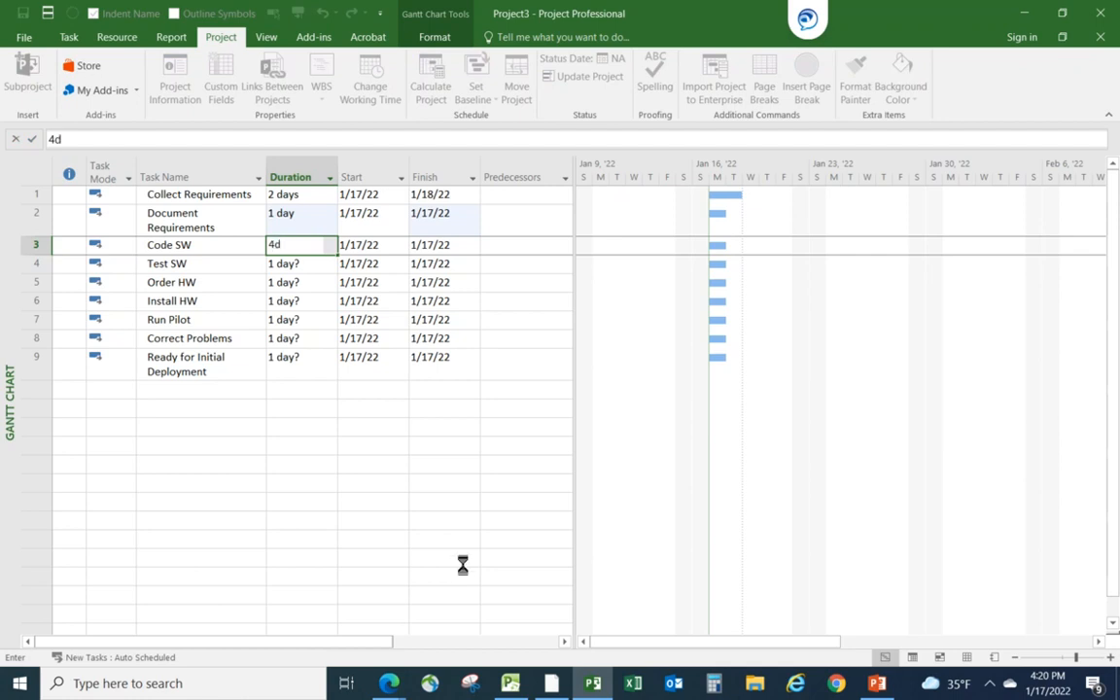
pyautogui.press('Return')
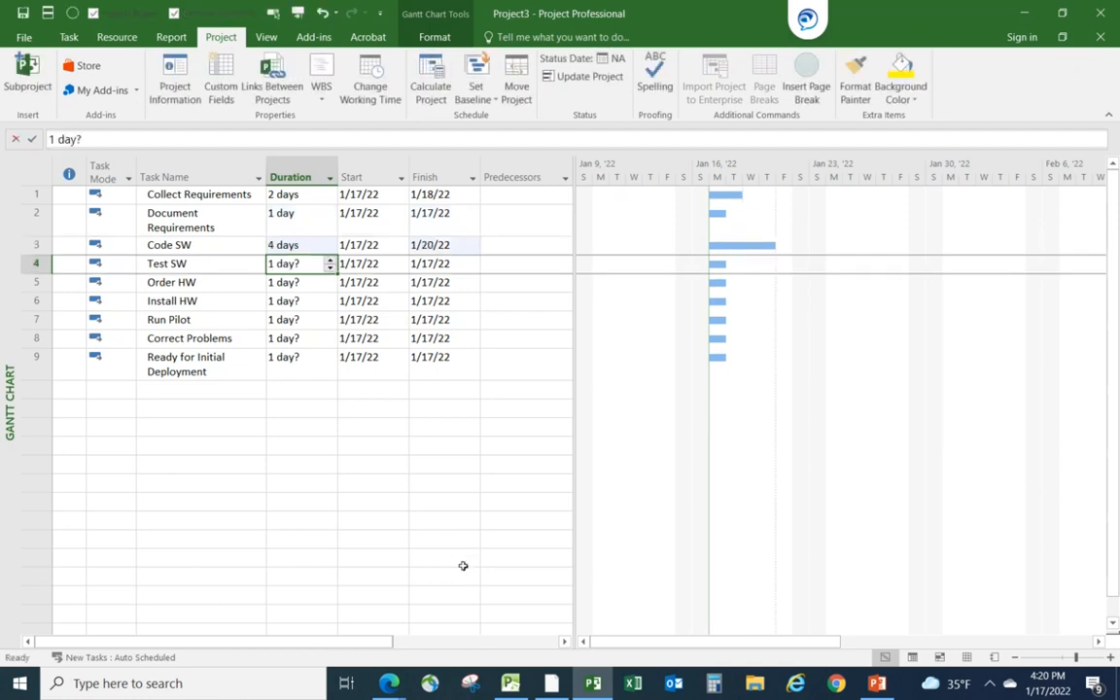
pyautogui.write('3d')
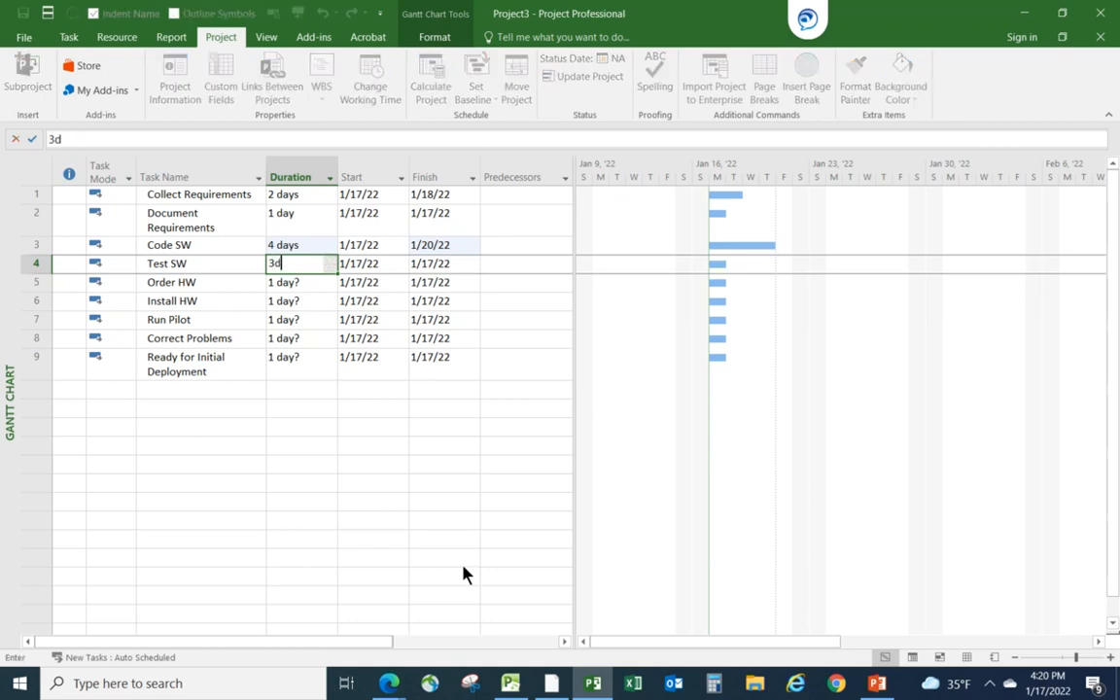
pyautogui.press('Return')
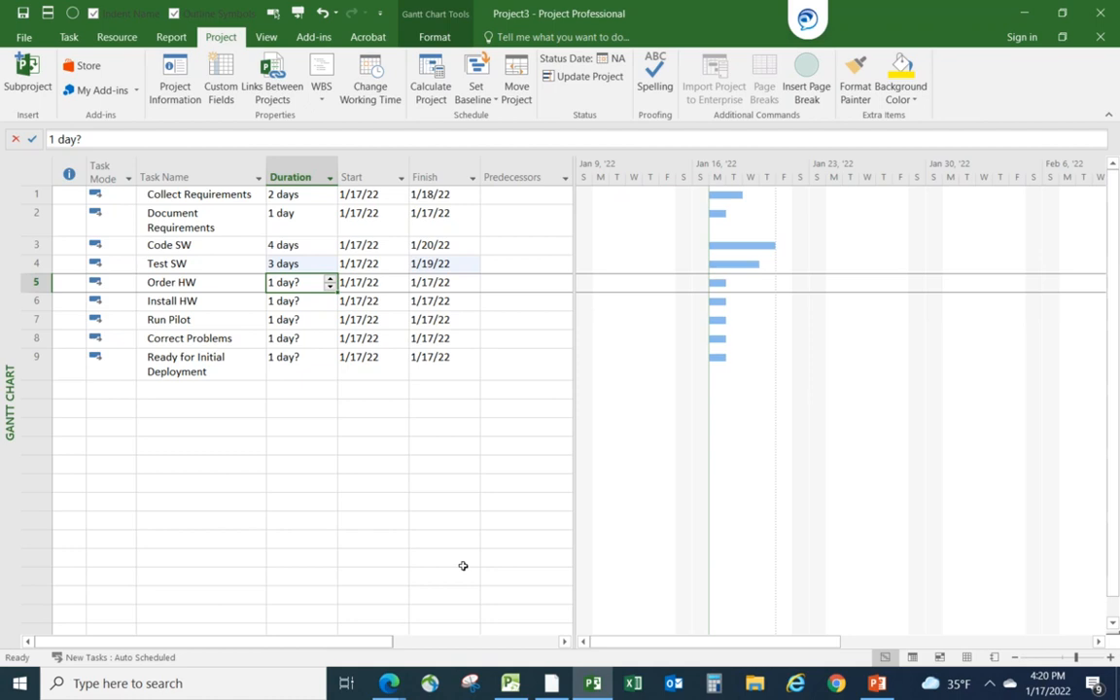
# Step: Set the duration of Order HW to 3 days and enter a firm 1 day for Install HW
pyautogui.write('3')
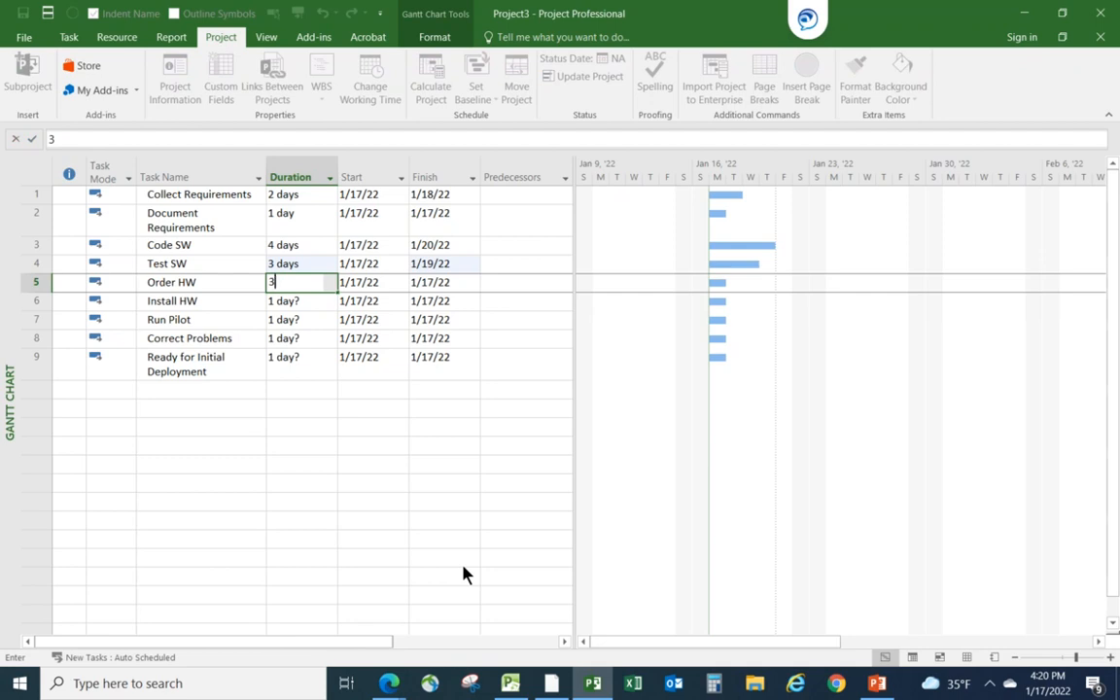
pyautogui.press('Return')
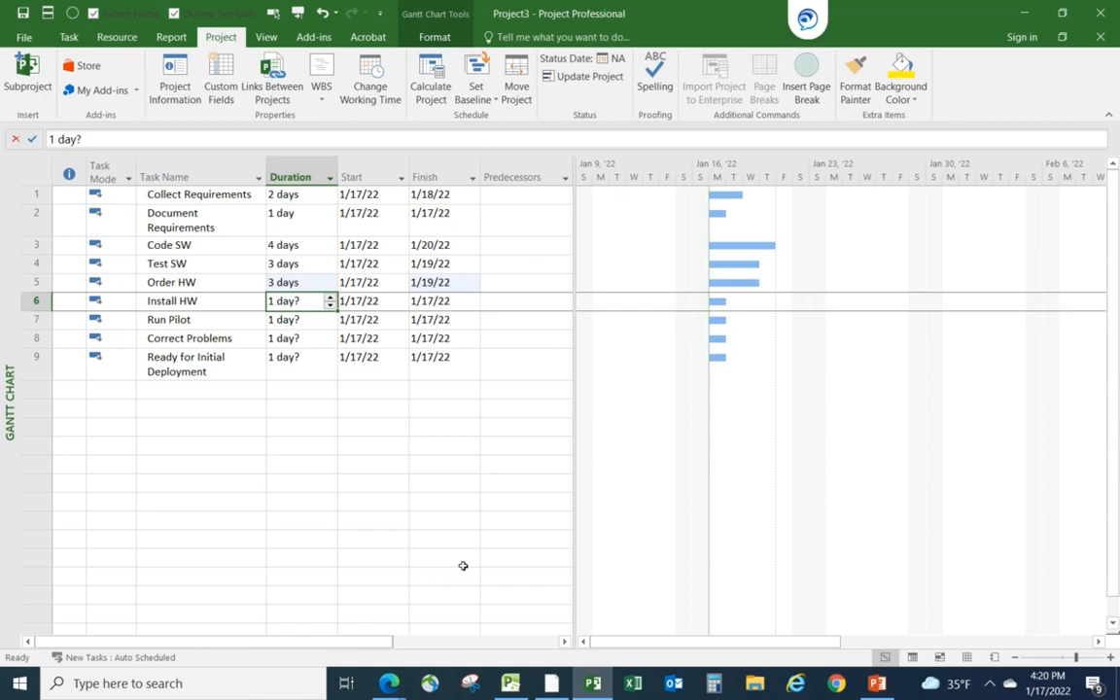
pyautogui.press('BackSpace')
pyautogui.write('1 day')
pyautogui.press('Return')
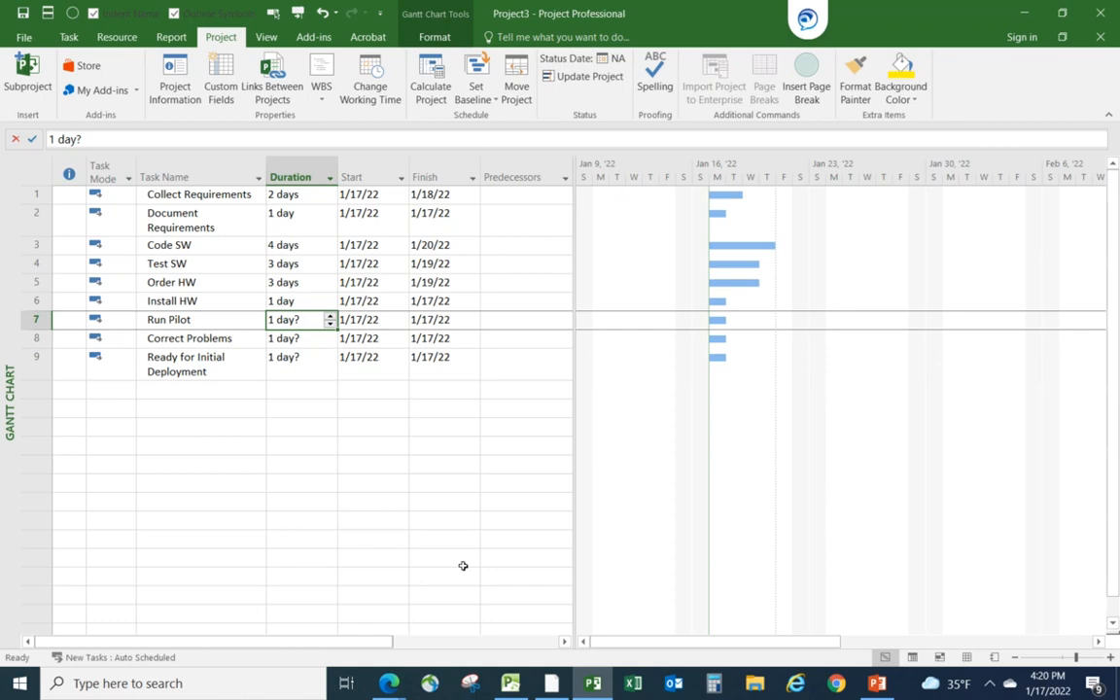
# Step: Set the durations of Run Pilot to 4 days, Correct Problems to 2 days and Ready for Initial Deployment to 0 days
pyautogui.write('4')
pyautogui.press('Return')
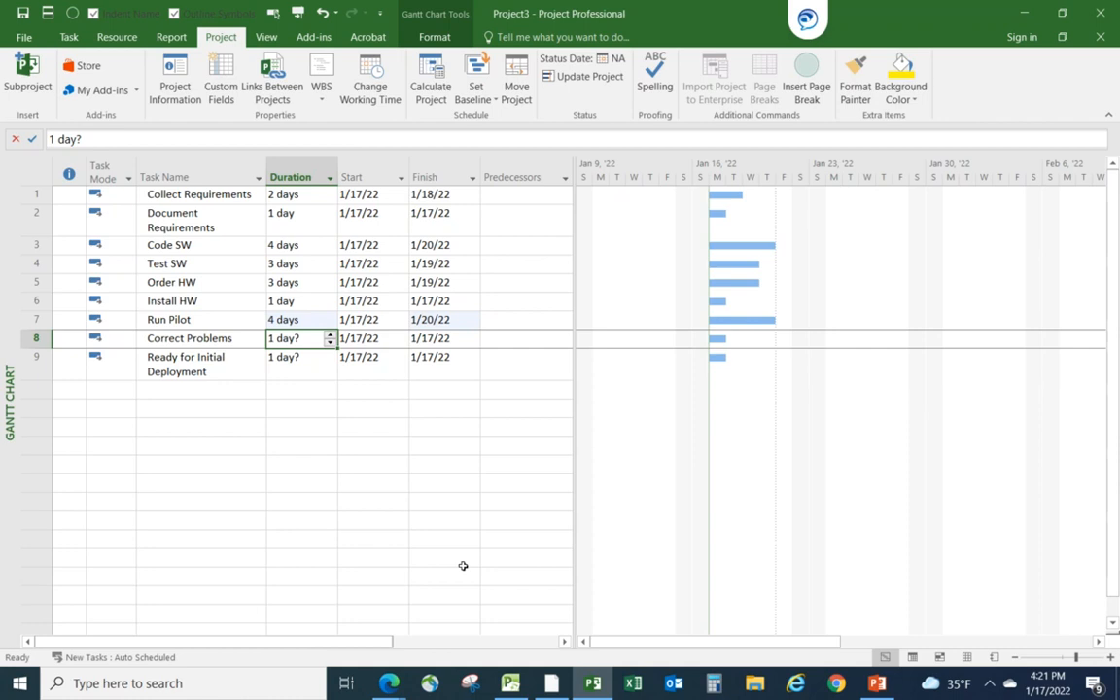
pyautogui.write('2')
pyautogui.press('Return')
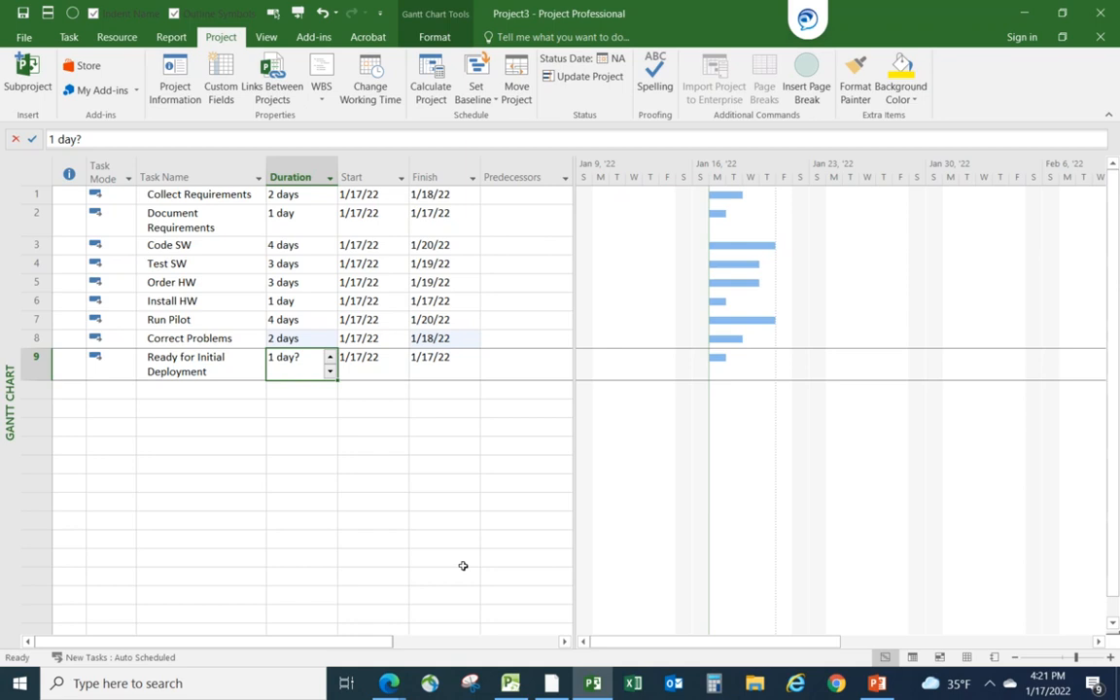
pyautogui.write('0')
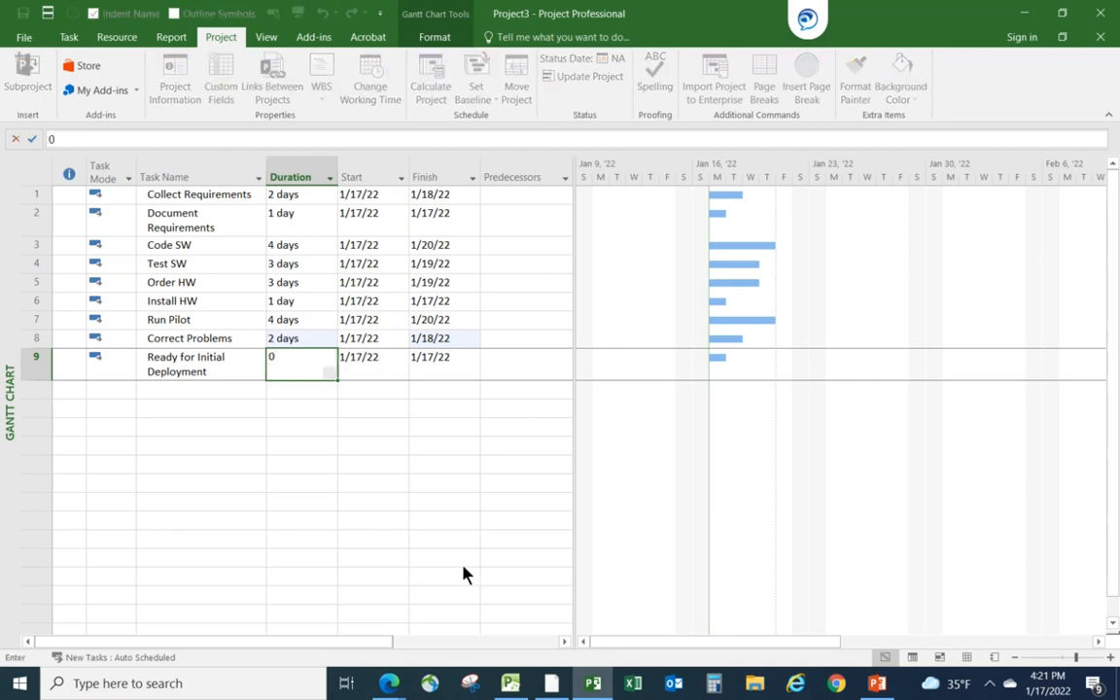
pyautogui.press('Return')
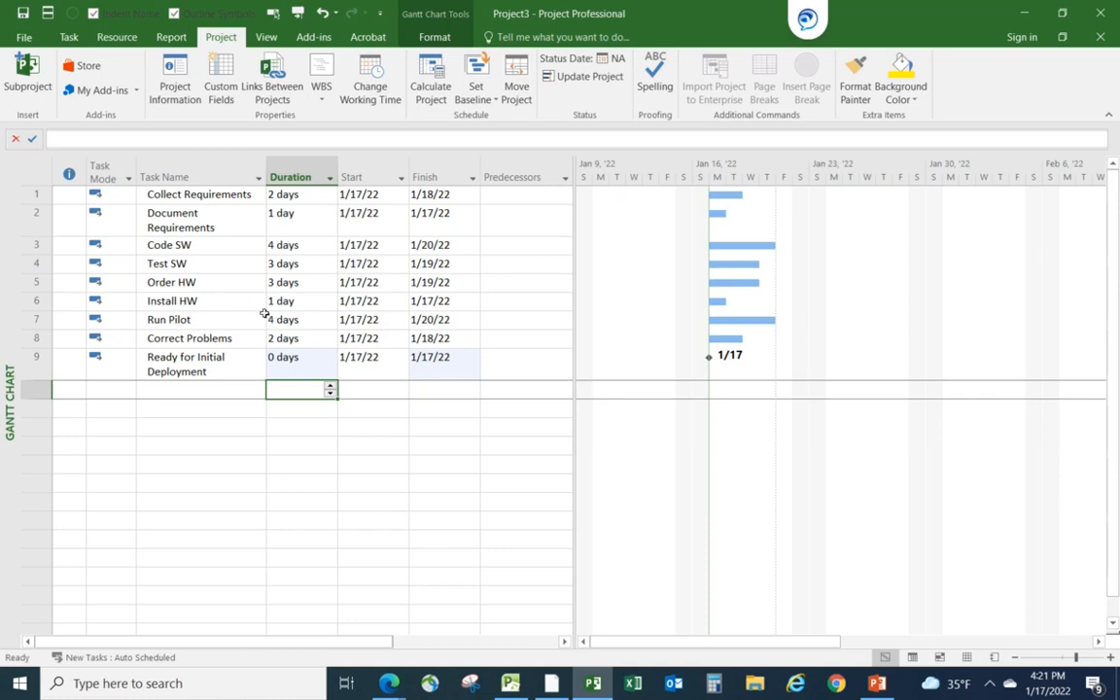
# Step: Insert a new task named Requirements Phase above Collect Requirements
pyautogui.click(209, 194)
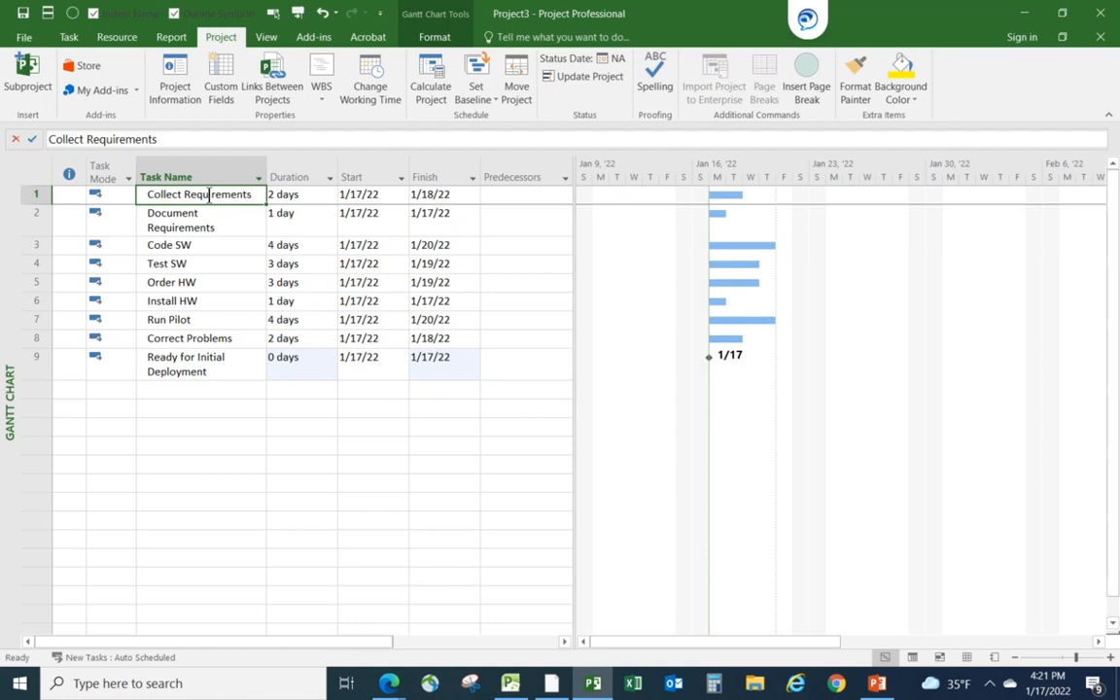
pyautogui.press('Insert')
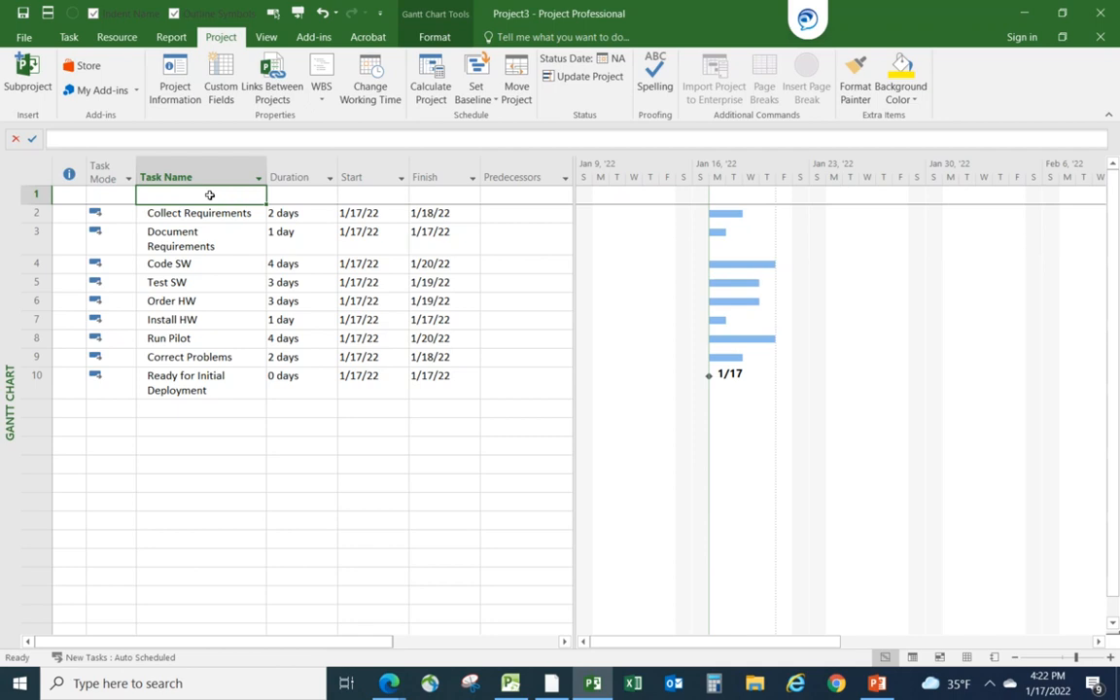
pyautogui.write('R')
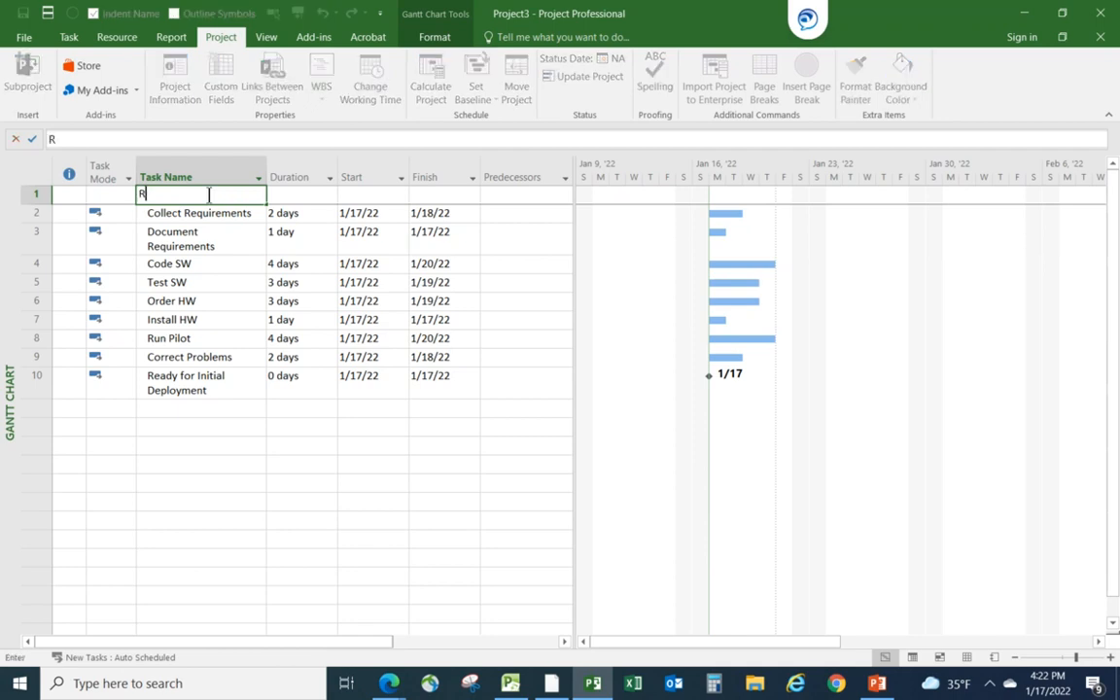
pyautogui.write('equirements Phase')
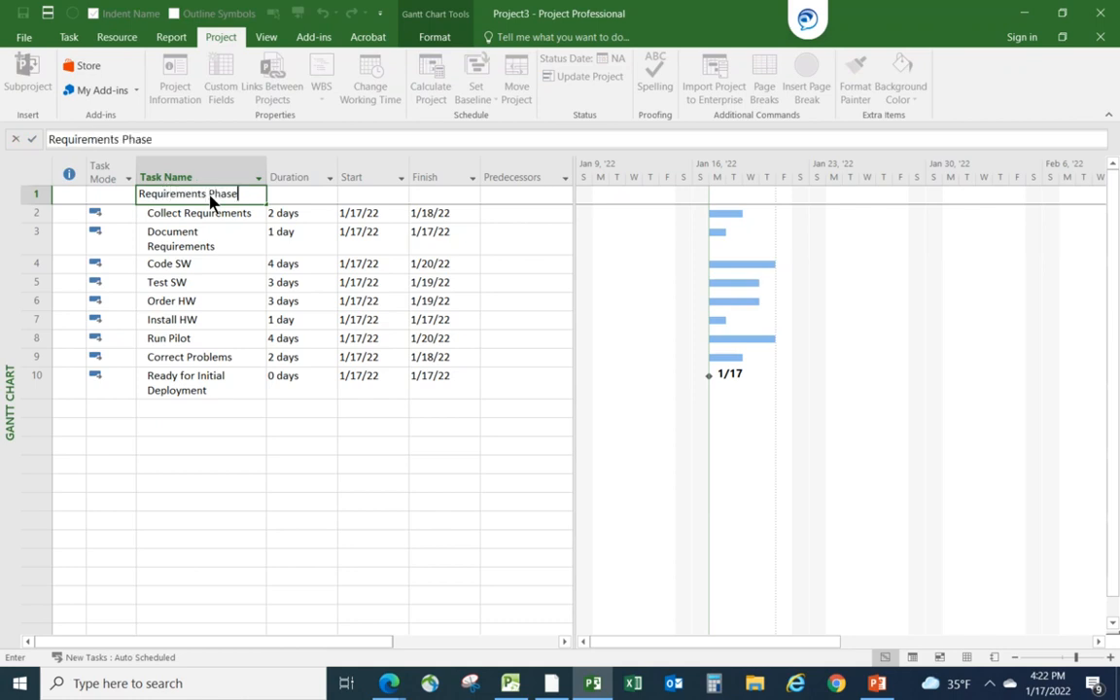
# Step: Insert a new task named SW Phase directly above Code SW
pyautogui.click(204, 264)
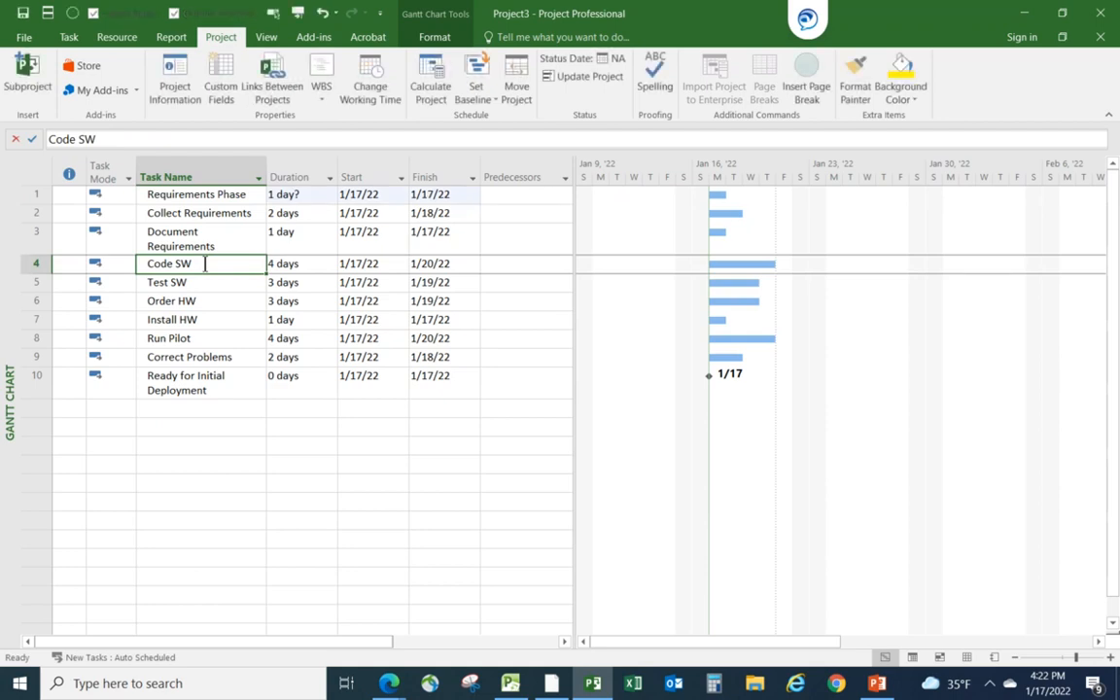
pyautogui.press('Insert')
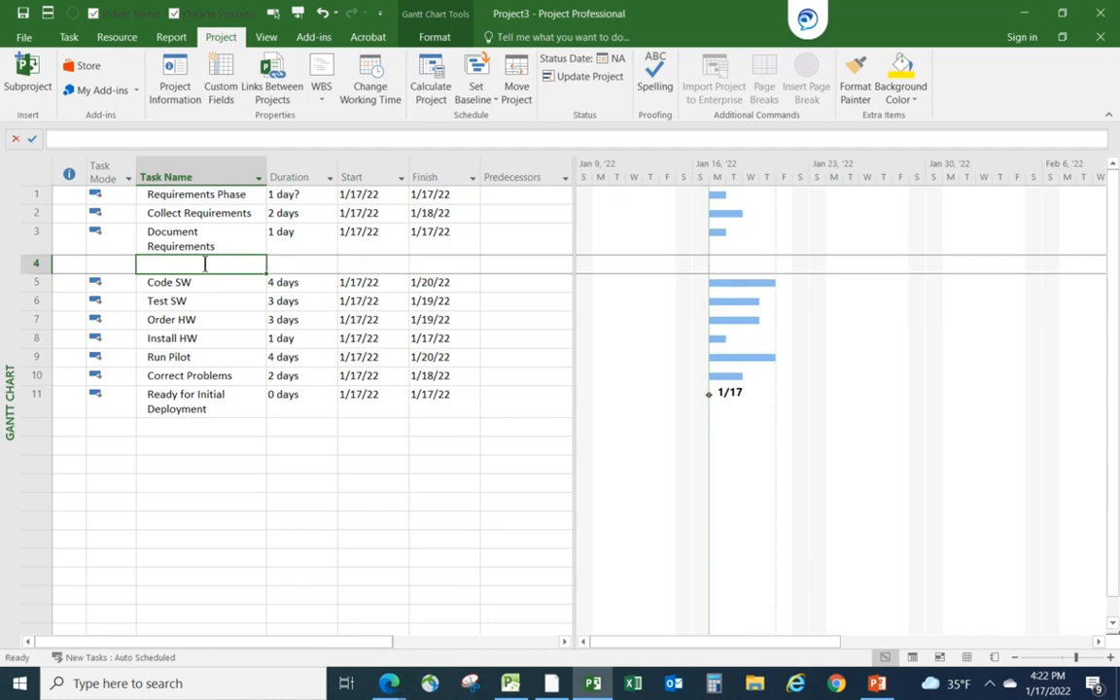
pyautogui.write('SW Ph')
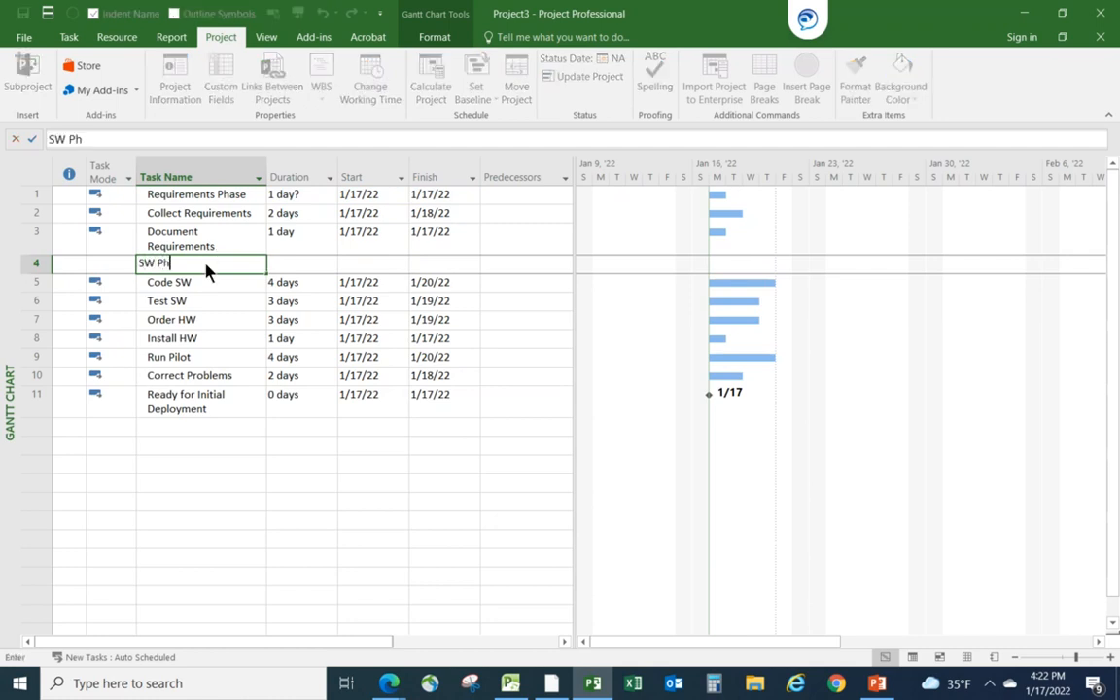
pyautogui.write('ase')
pyautogui.click(201, 483)
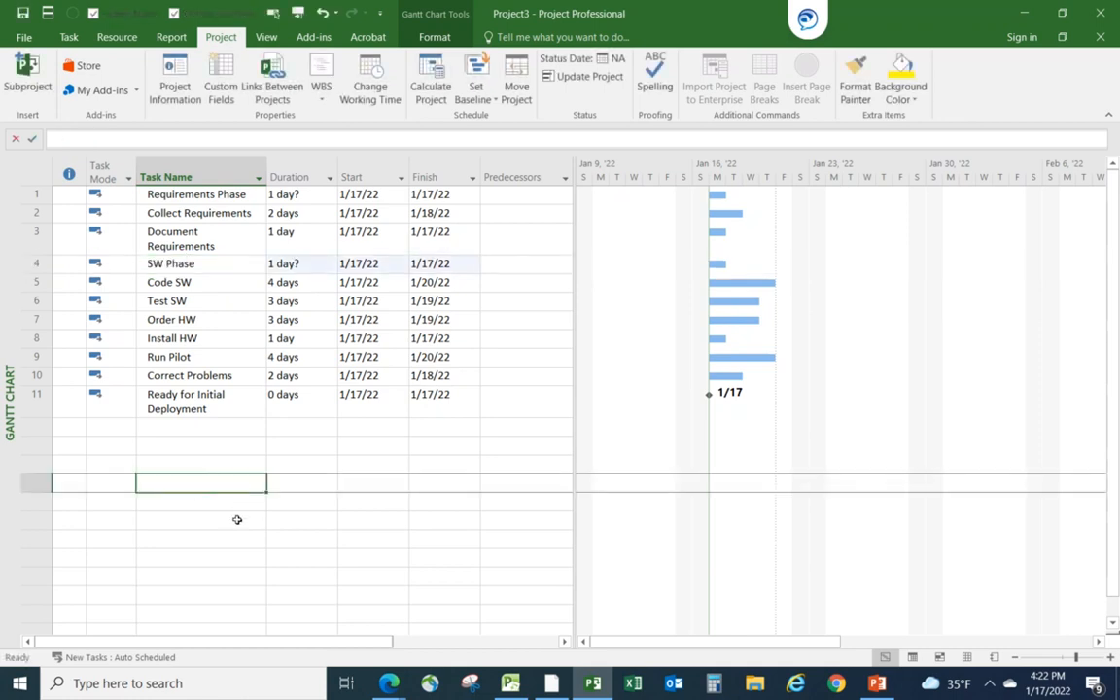
# Step: Insert a new task named HW Phase directly above Order HW
pyautogui.click(216, 320)
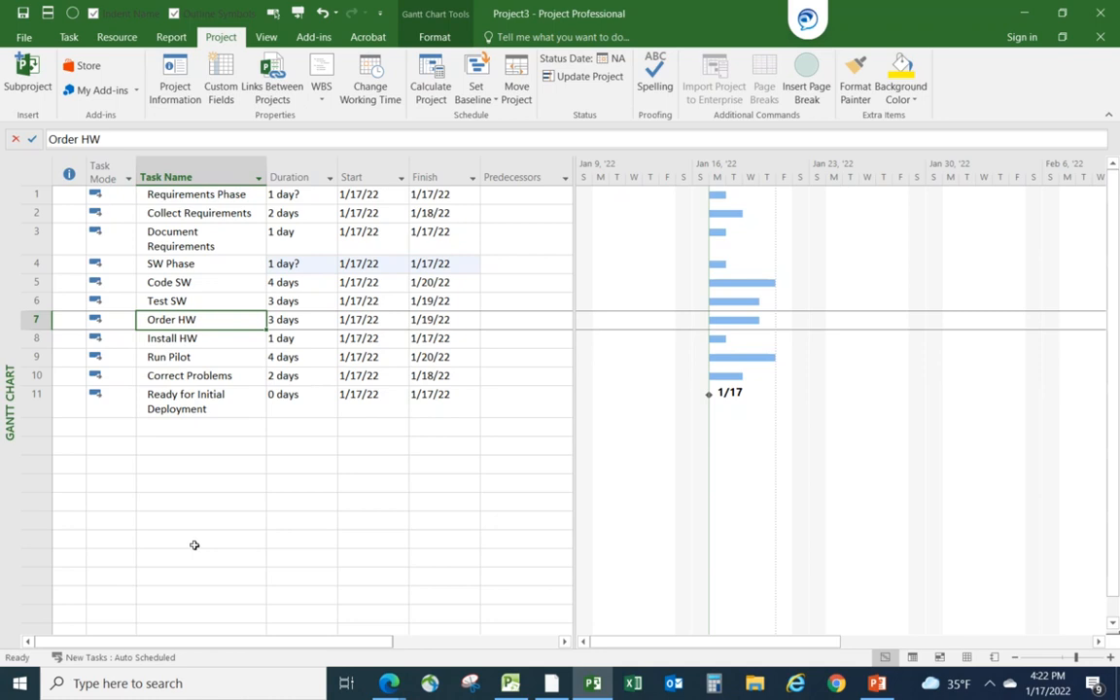
pyautogui.press('Insert')
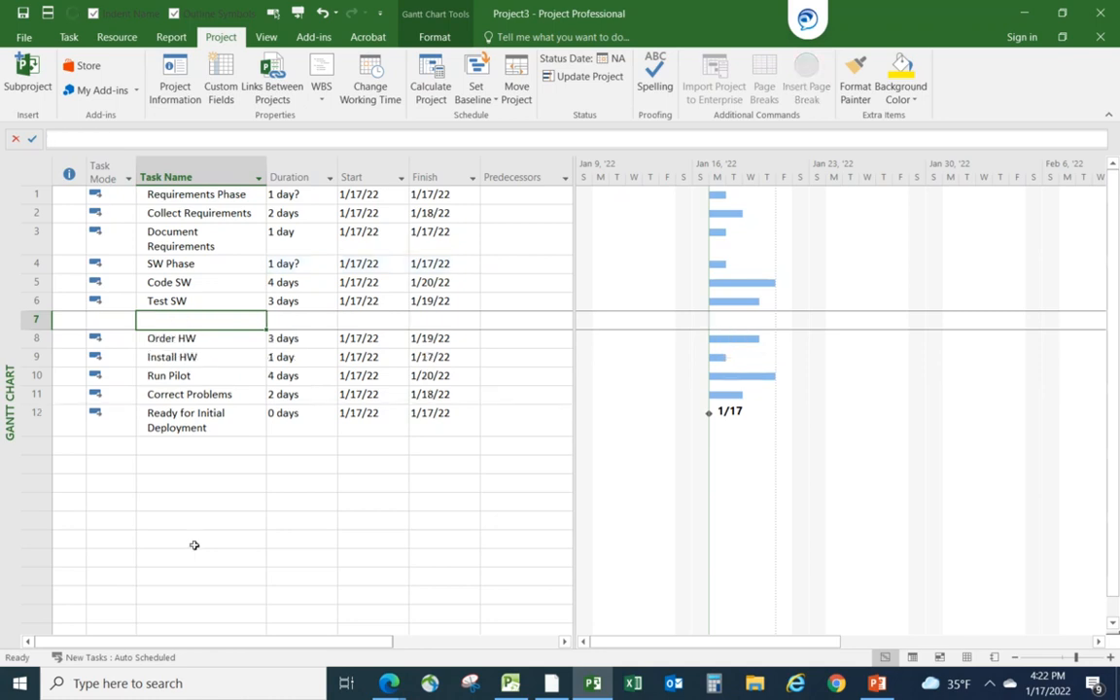
pyautogui.write('HW Phase')
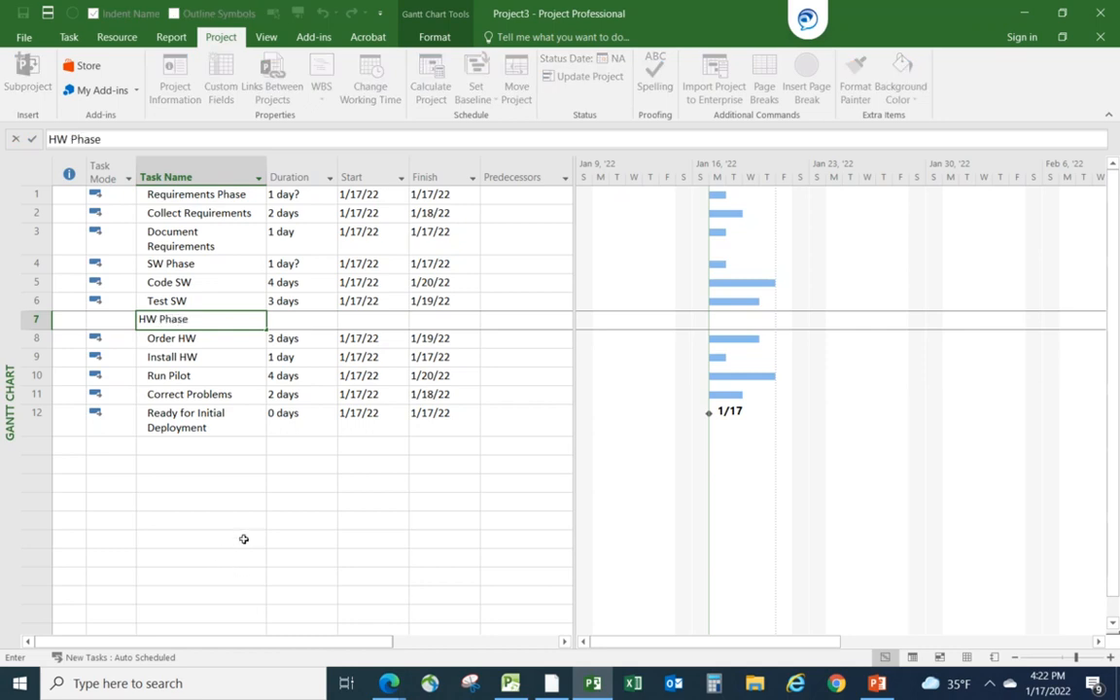
# Step: Insert a new task named Pilot Phase directly above Run Pilot
pyautogui.click(199, 376)
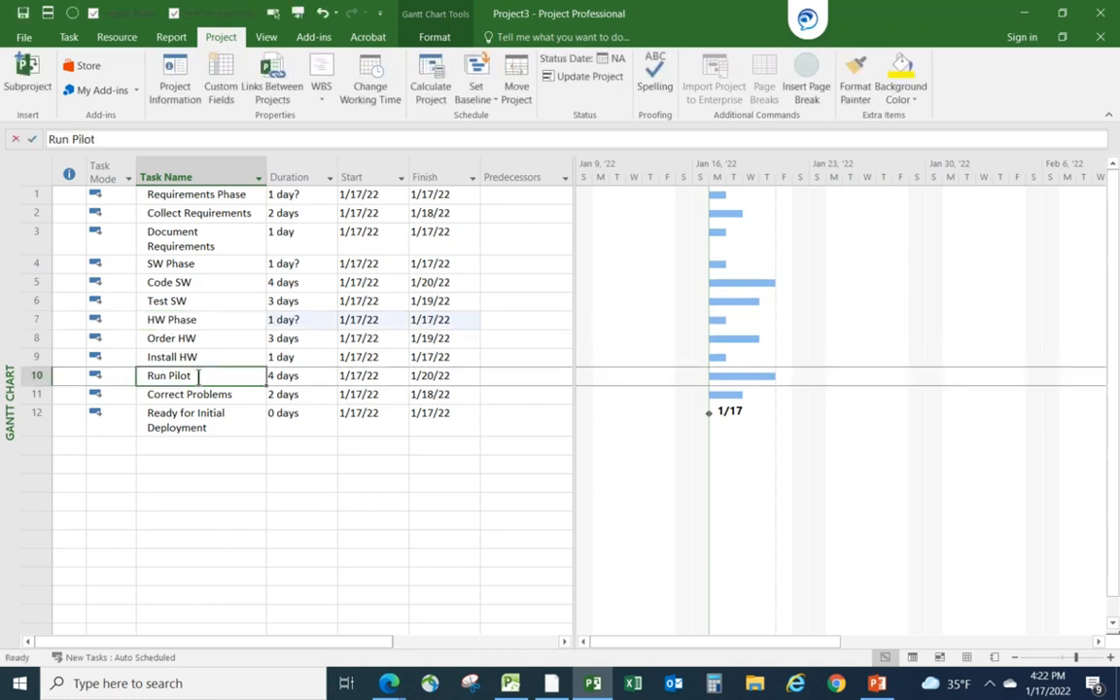
pyautogui.press('Insert')
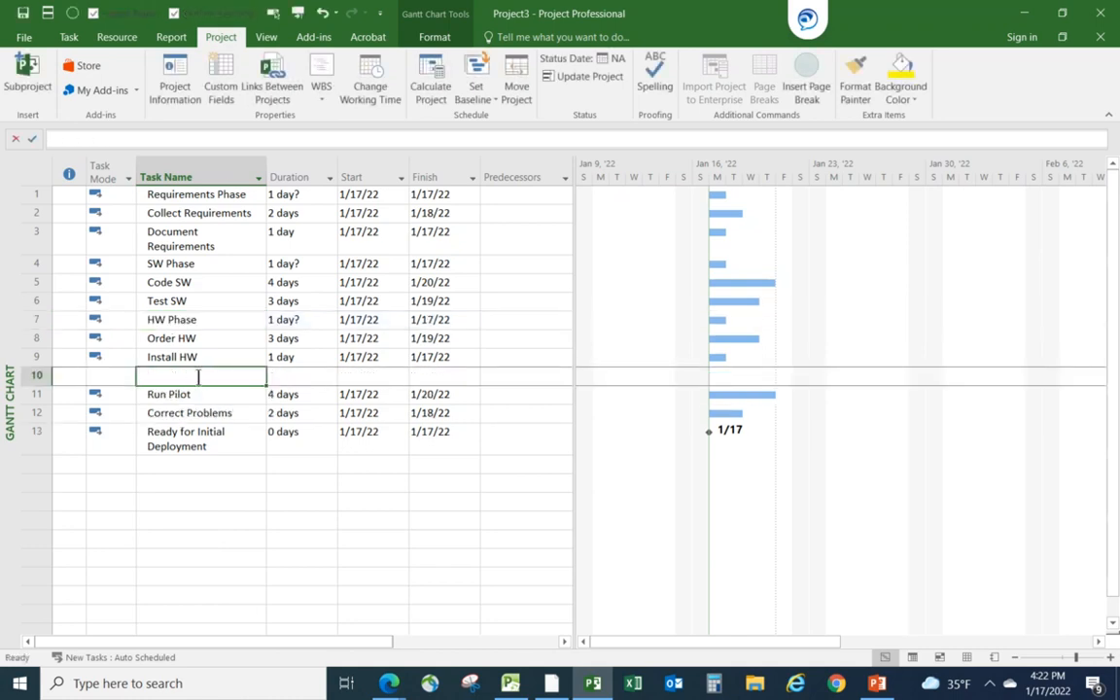
pyautogui.write('Pilot ')
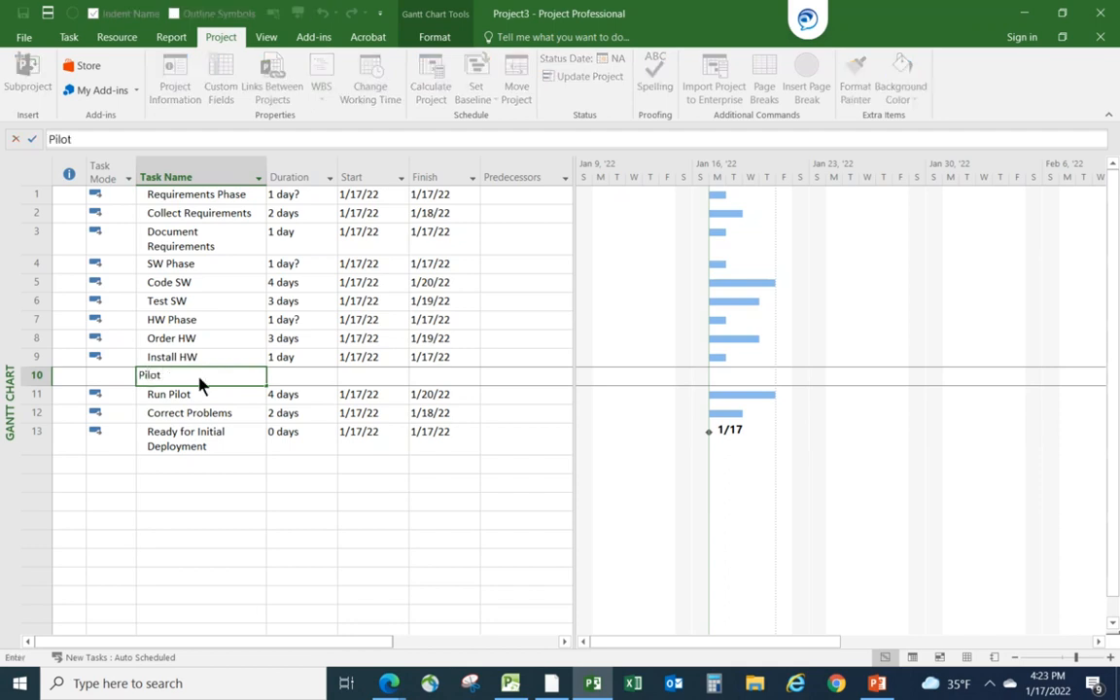
pyautogui.write('Phase')
pyautogui.click(193, 558)
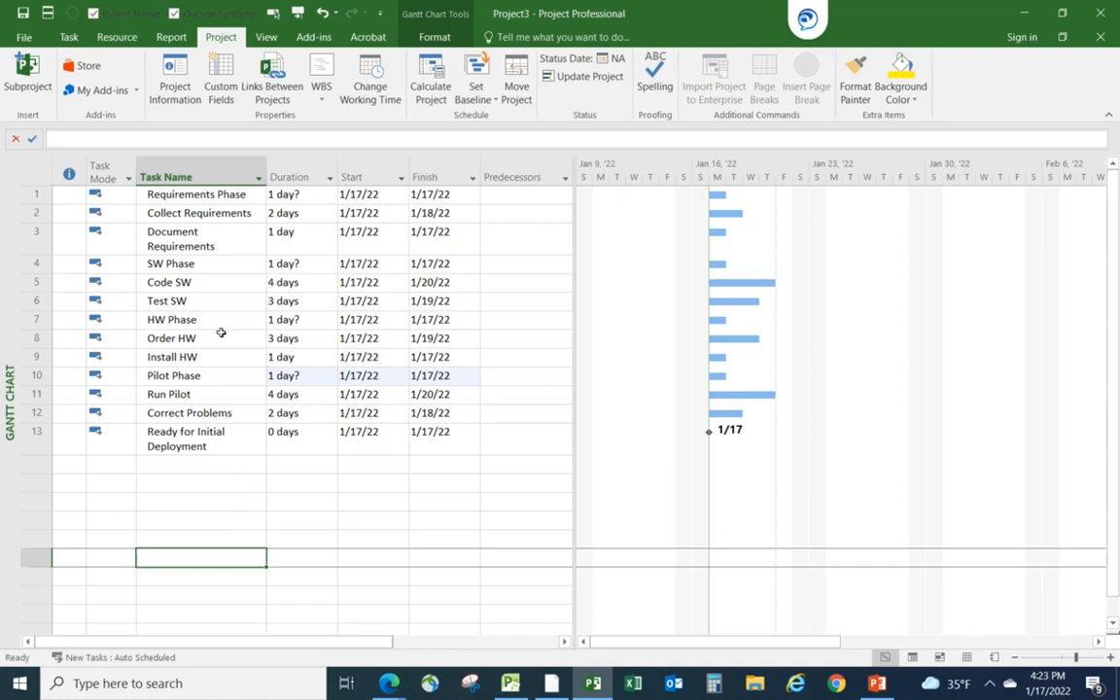
# Step: Indent Collect Requirements and Document Requirements as subtasks of Requirements Phase
pyautogui.click(220, 215)
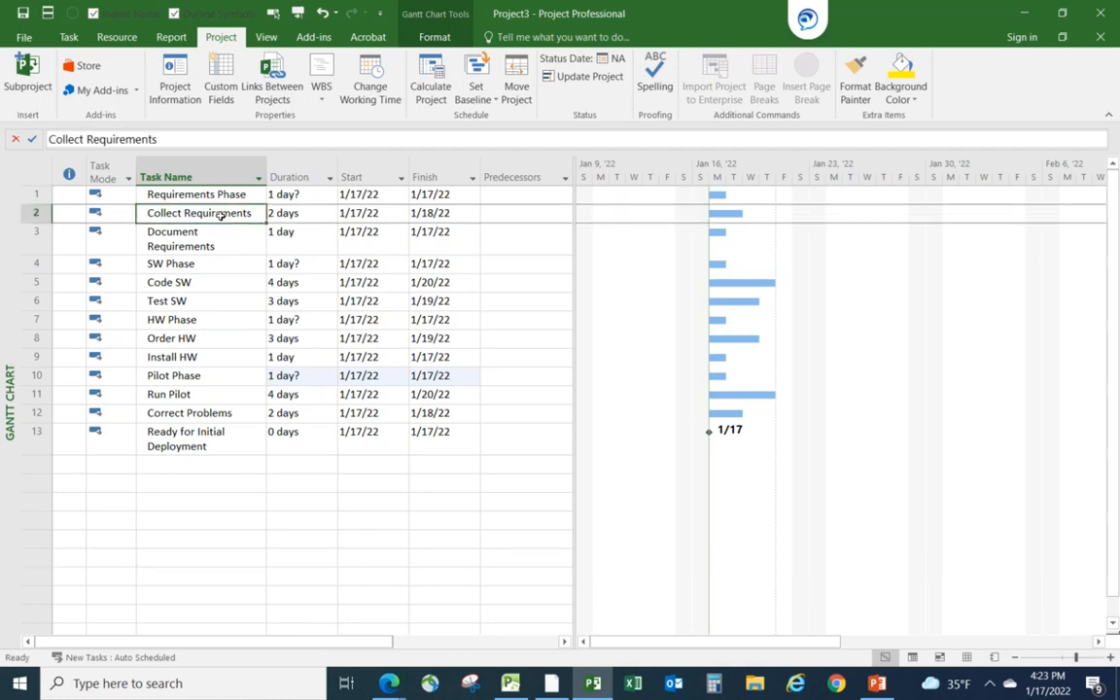
pyautogui.moveTo(223, 216); pyautogui.dragTo(223, 244)
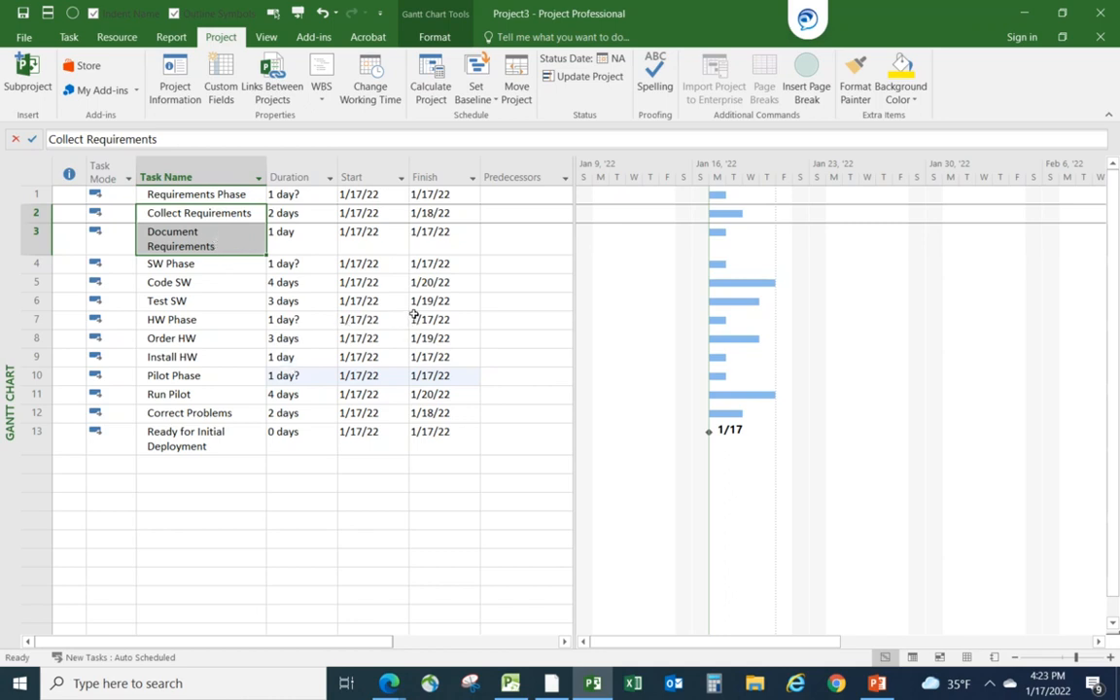
pyautogui.click(73, 39)
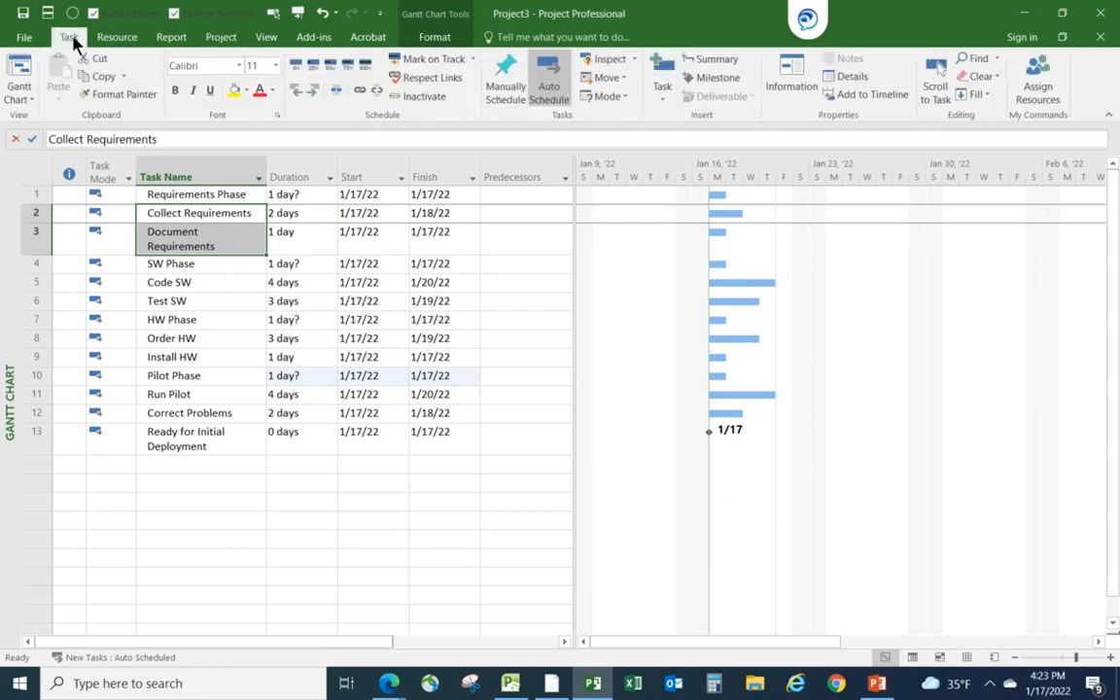
pyautogui.click(313, 92)
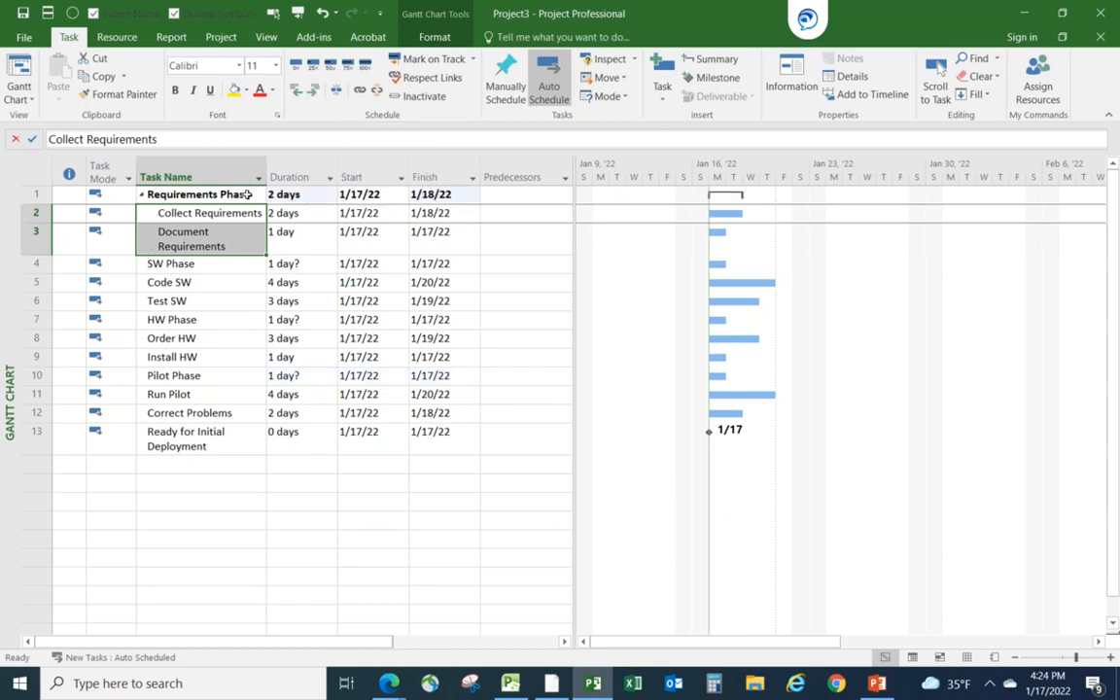
pyautogui.click(303, 537)
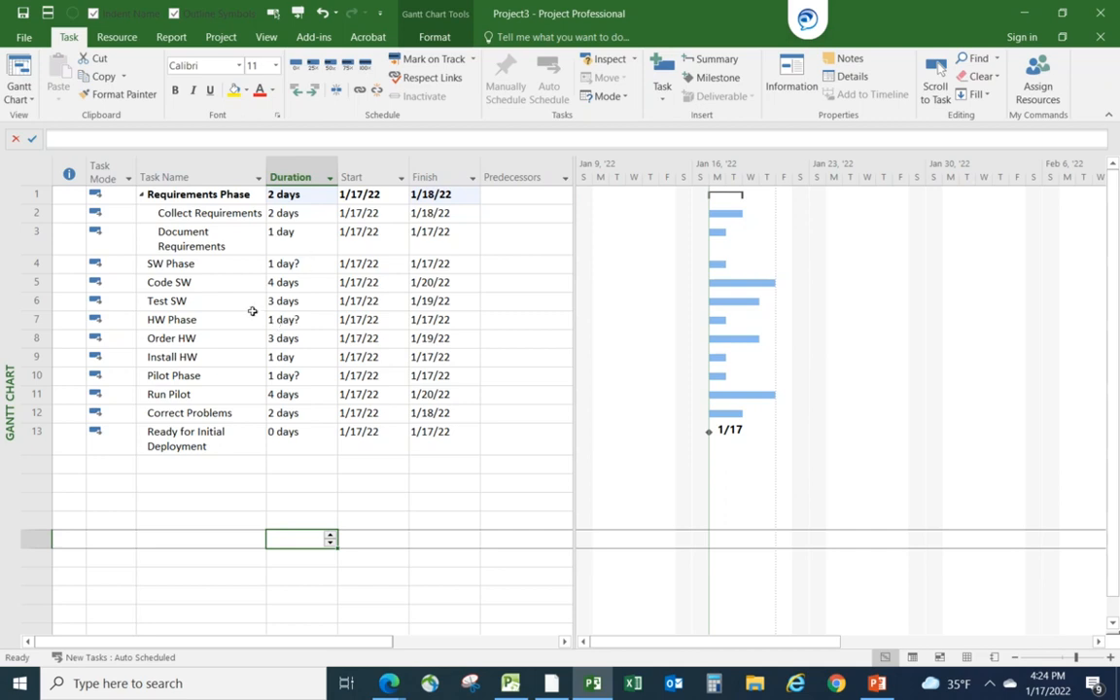
# Step: Make Code SW and Test SW subtasks of SW Phase by indenting both tasks
pyautogui.click(227, 283)
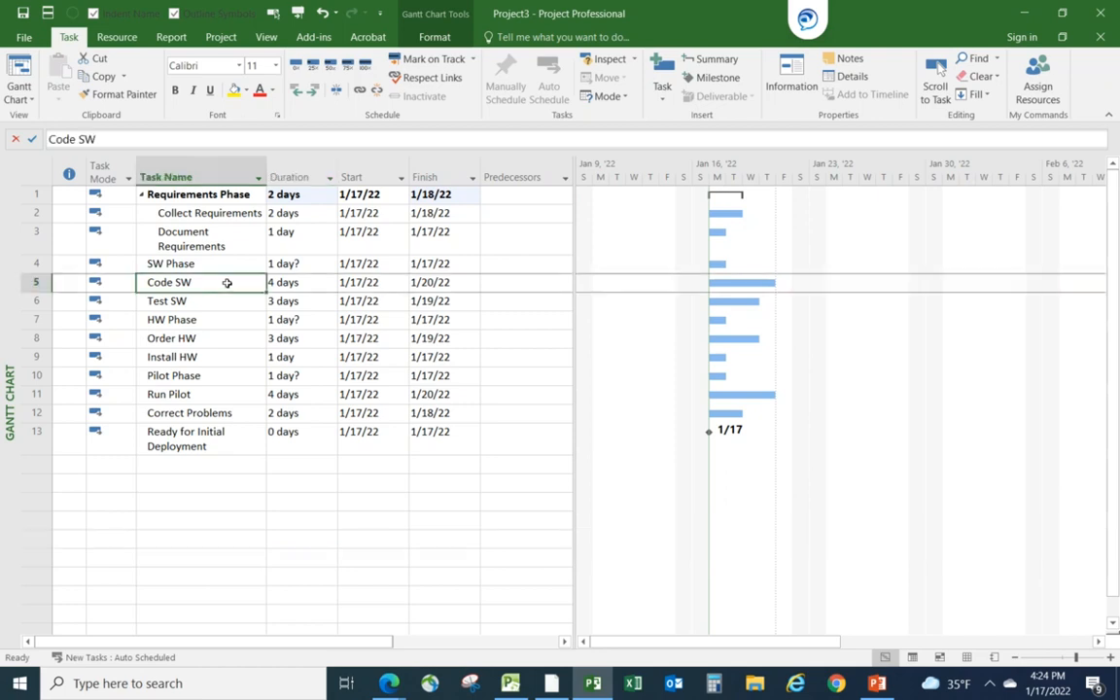
pyautogui.moveTo(226, 283); pyautogui.dragTo(224, 303)
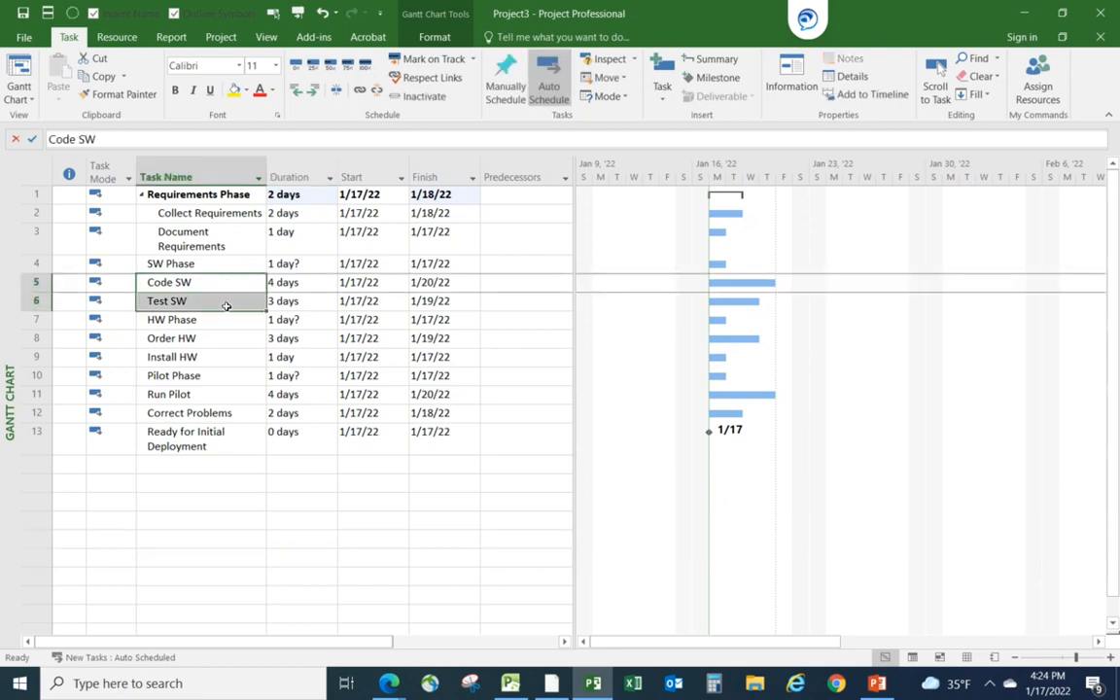
pyautogui.click(311, 95)
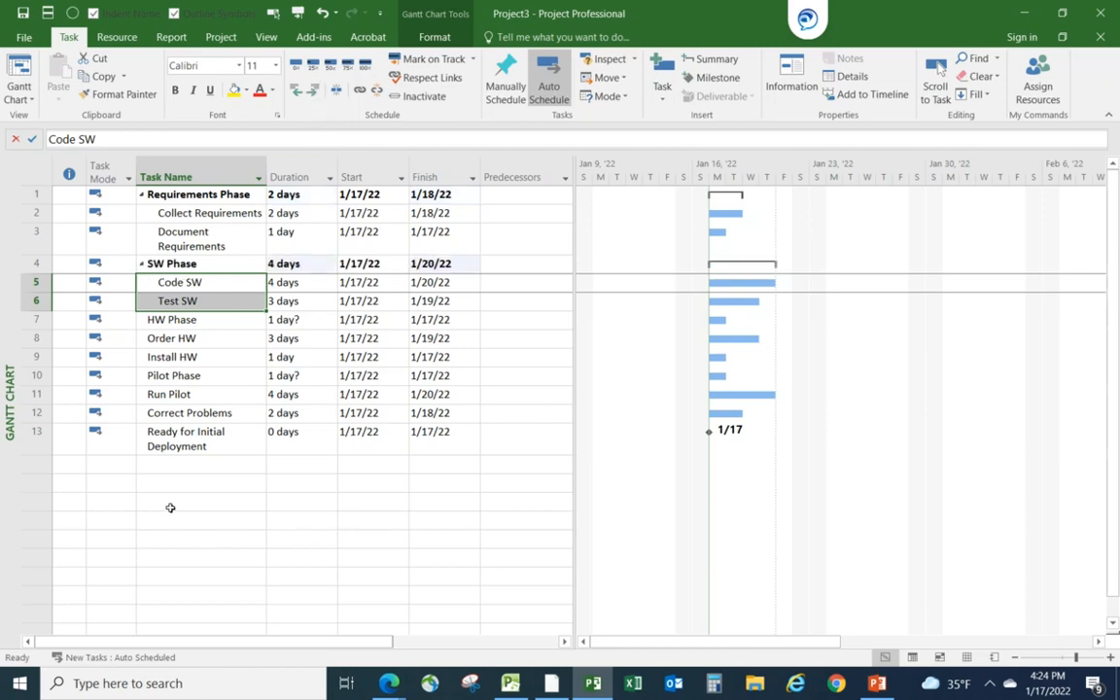
# Step: Indent Order HW and Install HW so they become subtasks of HW Phase
pyautogui.click(224, 341)
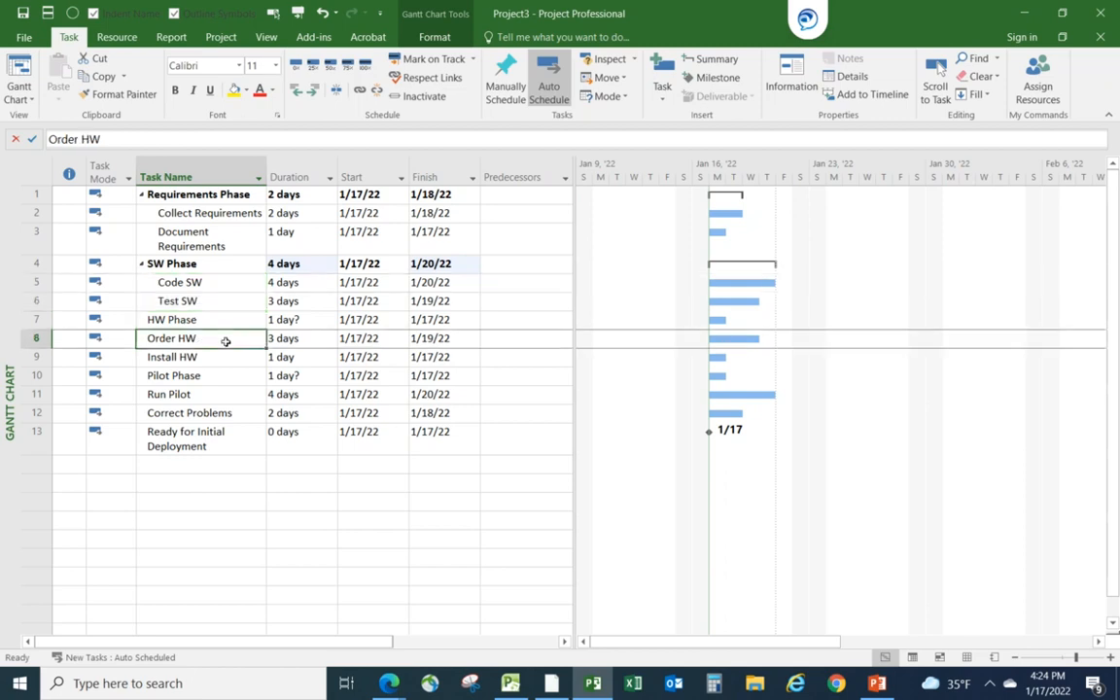
pyautogui.moveTo(219, 347); pyautogui.dragTo(217, 358)
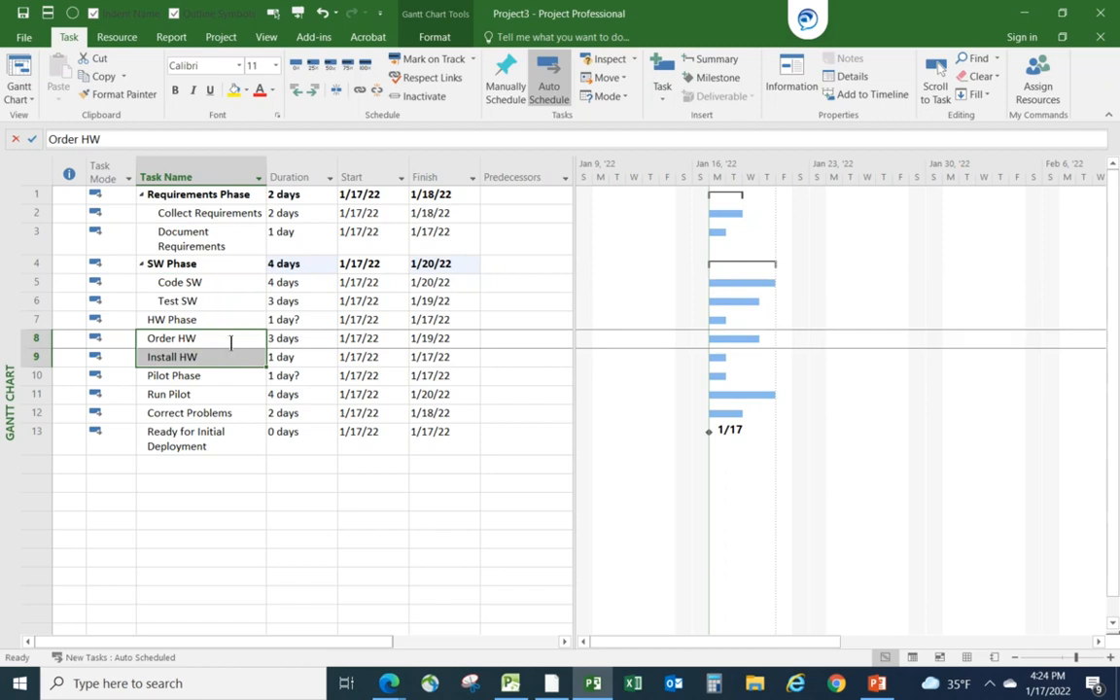
pyautogui.click(313, 90)
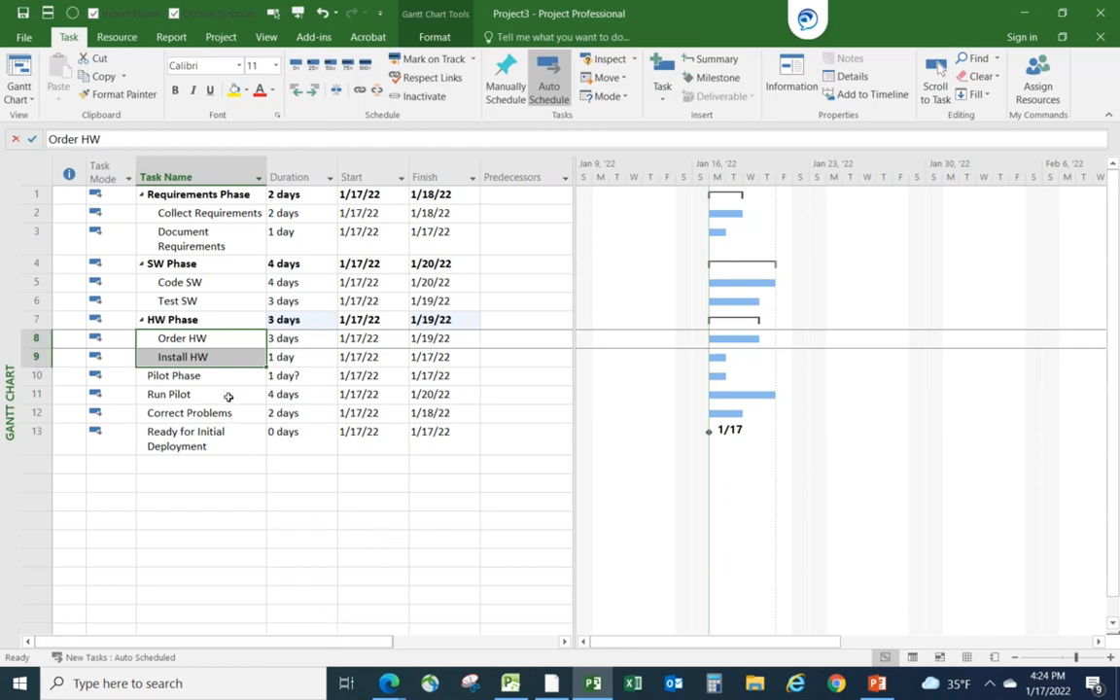
# Step: Indent Run Pilot and Correct Problems as subtasks of Pilot Phase
pyautogui.moveTo(228, 396); pyautogui.dragTo(227, 413)
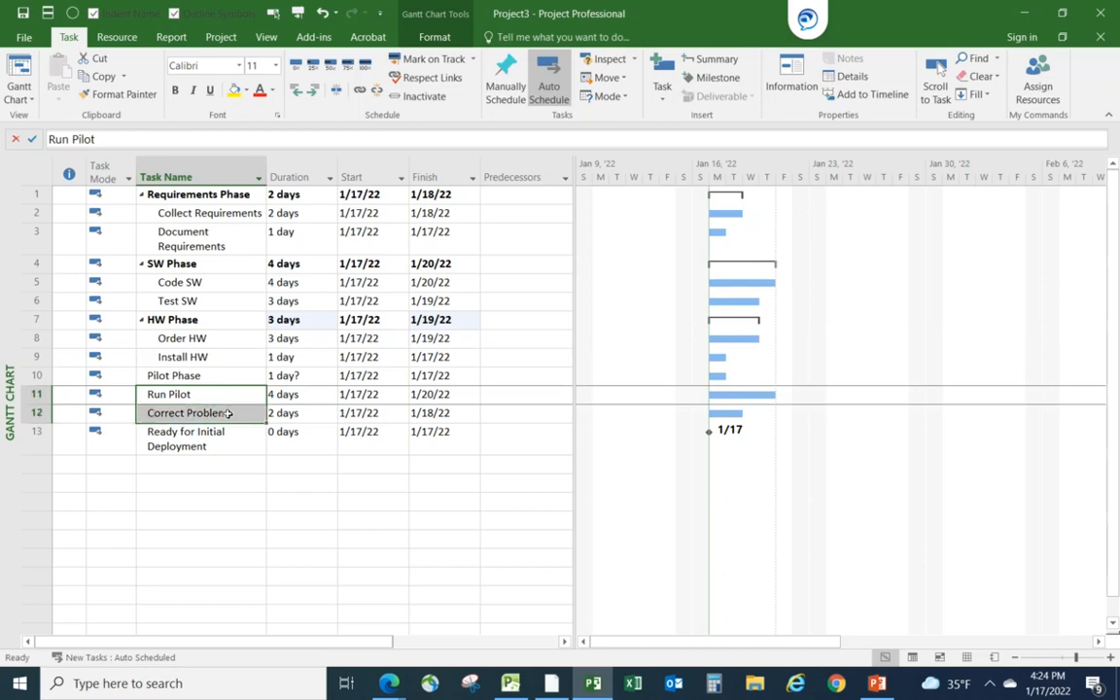
pyautogui.click(313, 95)
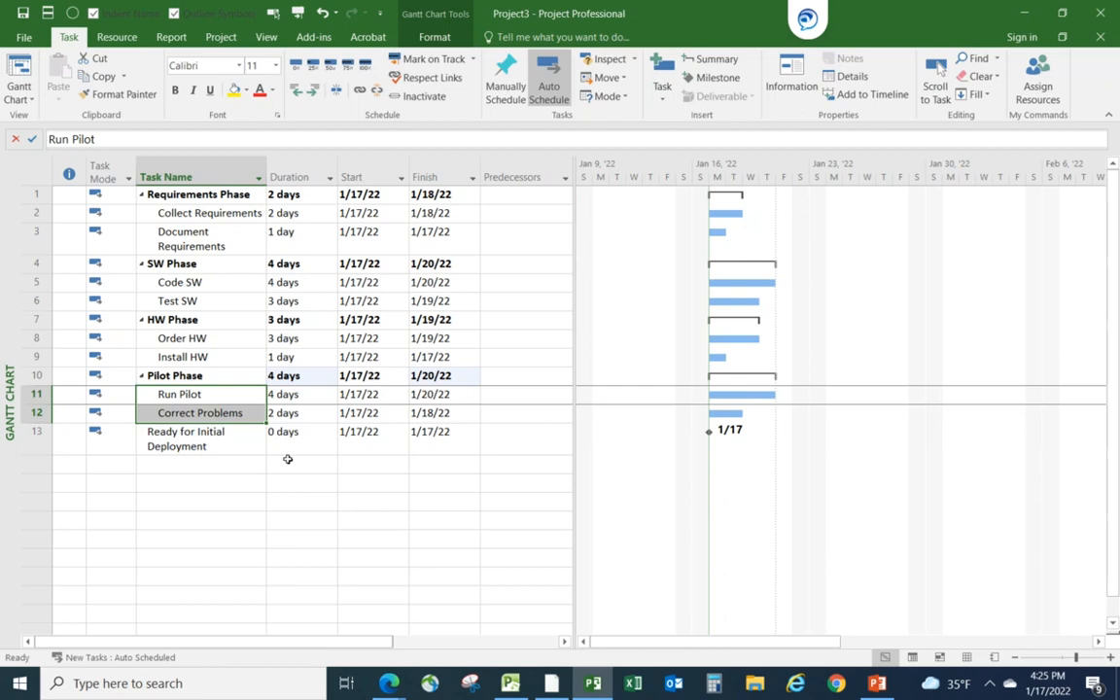
pyautogui.click(506, 615)
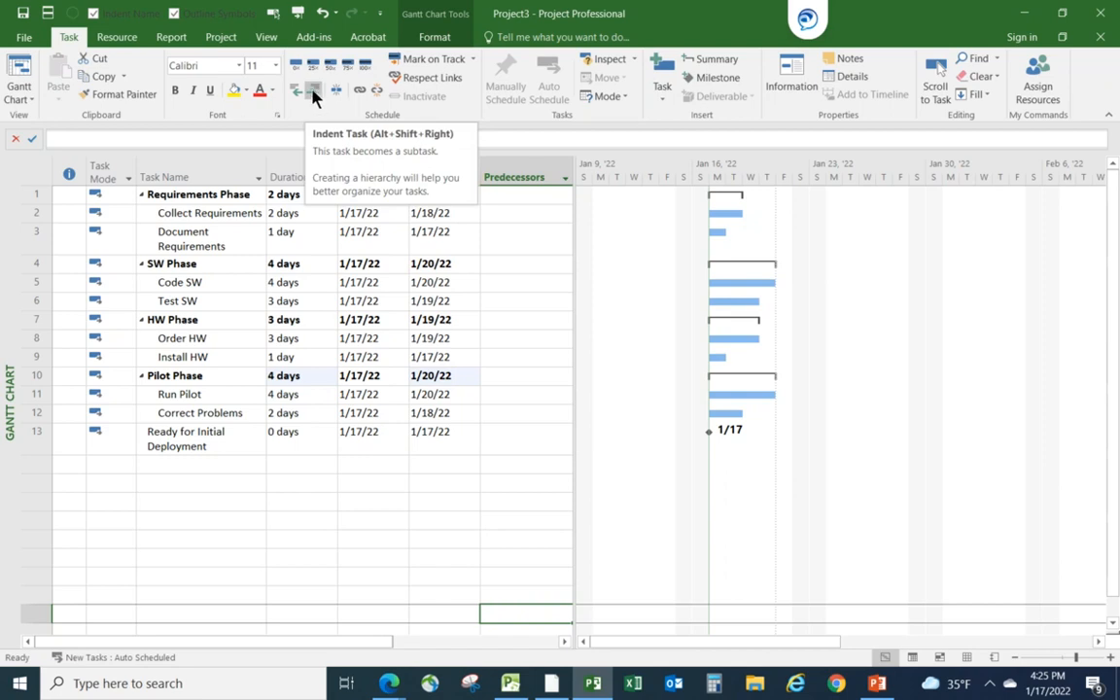
# Step: Try outdenting Order HW, and restore Order HW and Install HW as same-level subtasks of HW Phase
pyautogui.click(184, 340)
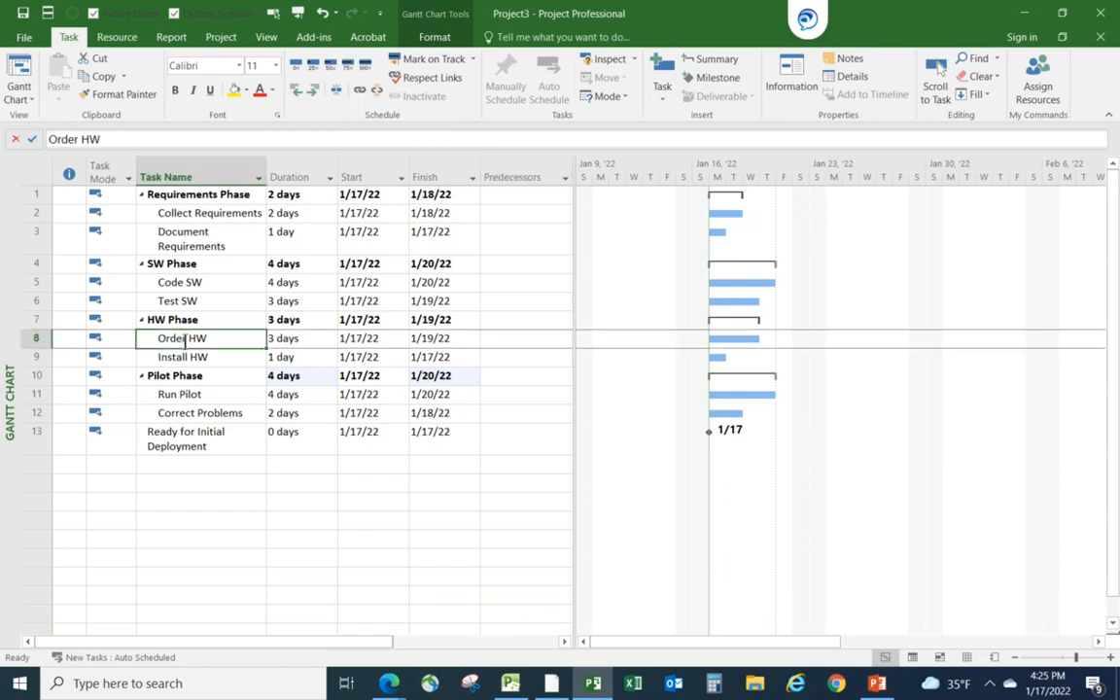
pyautogui.click(298, 98)
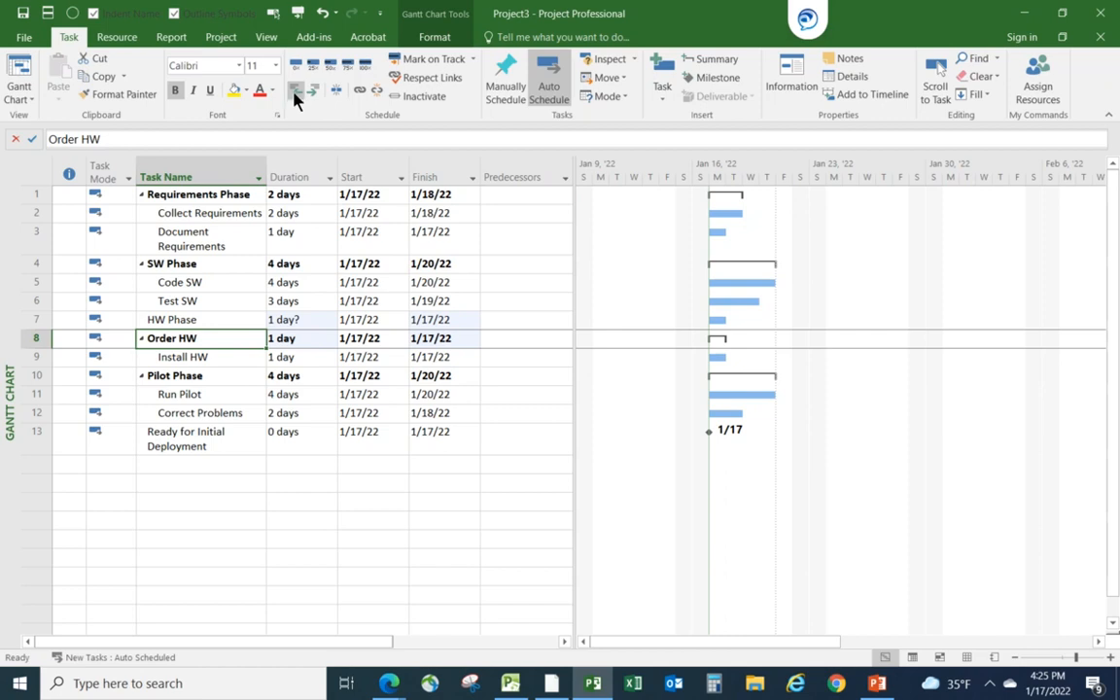
pyautogui.click(313, 90)
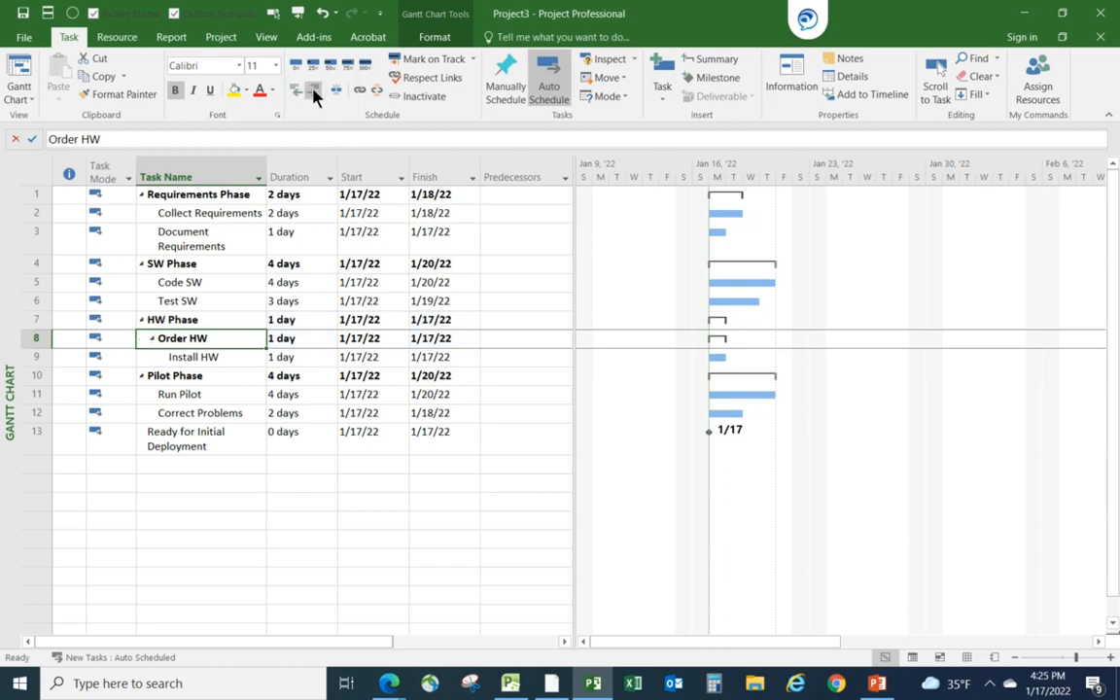
pyautogui.click(202, 356)
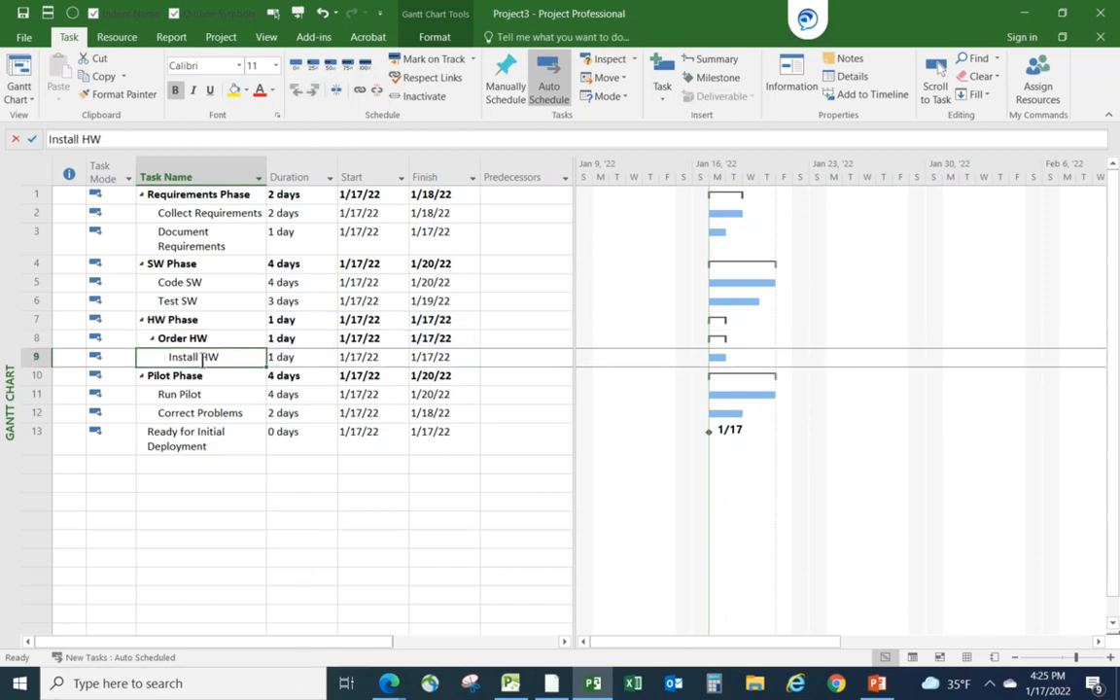
pyautogui.click(297, 90)
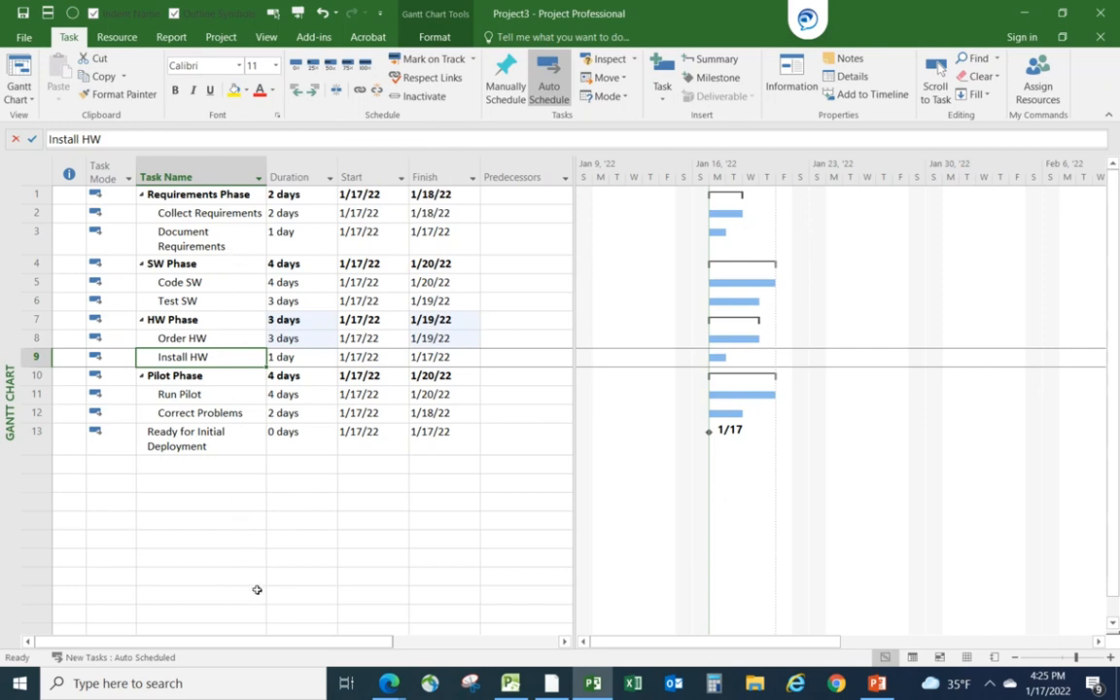
pyautogui.click(214, 593)
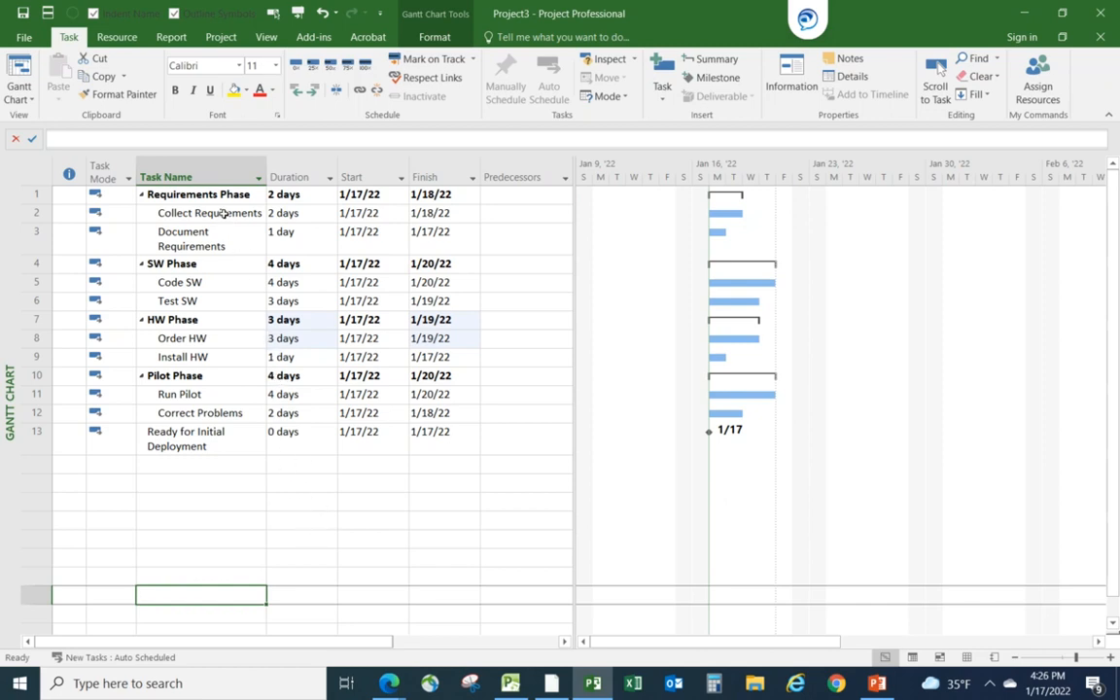
# Step: Link Collect Requirements to Document Requirements so that documenting follows collecting
pyautogui.moveTo(223, 213); pyautogui.dragTo(216, 241)
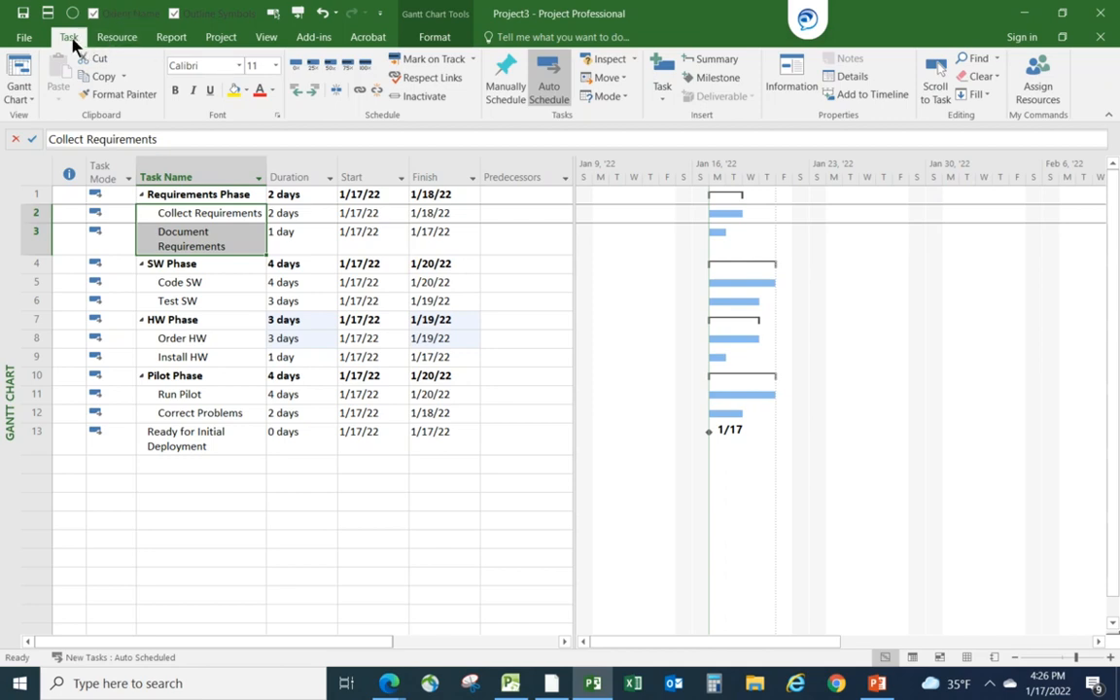
pyautogui.click(362, 93)
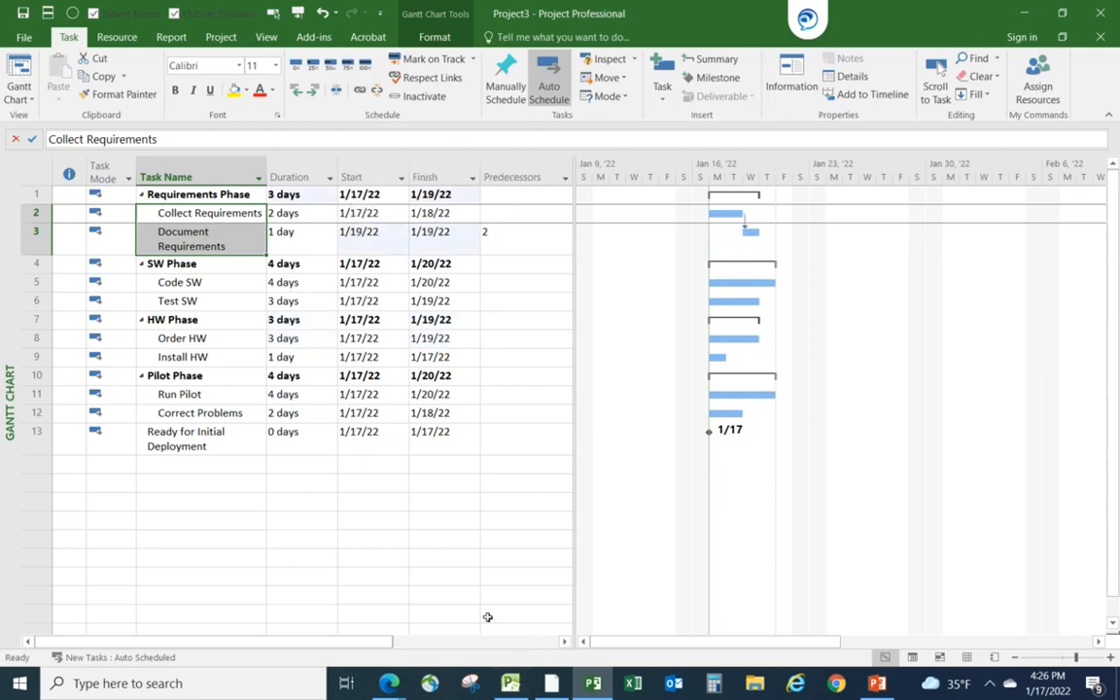
pyautogui.click(274, 563)
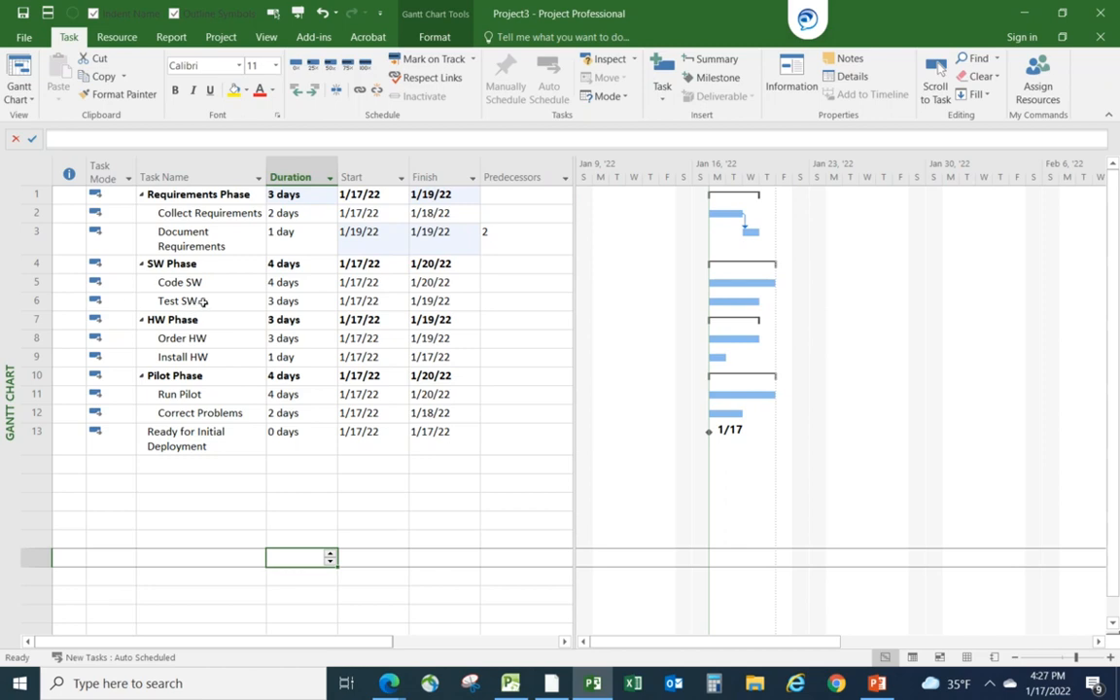
# Step: Enter task 5, Code SW, as the predecessor of Test SW
pyautogui.click(517, 302)
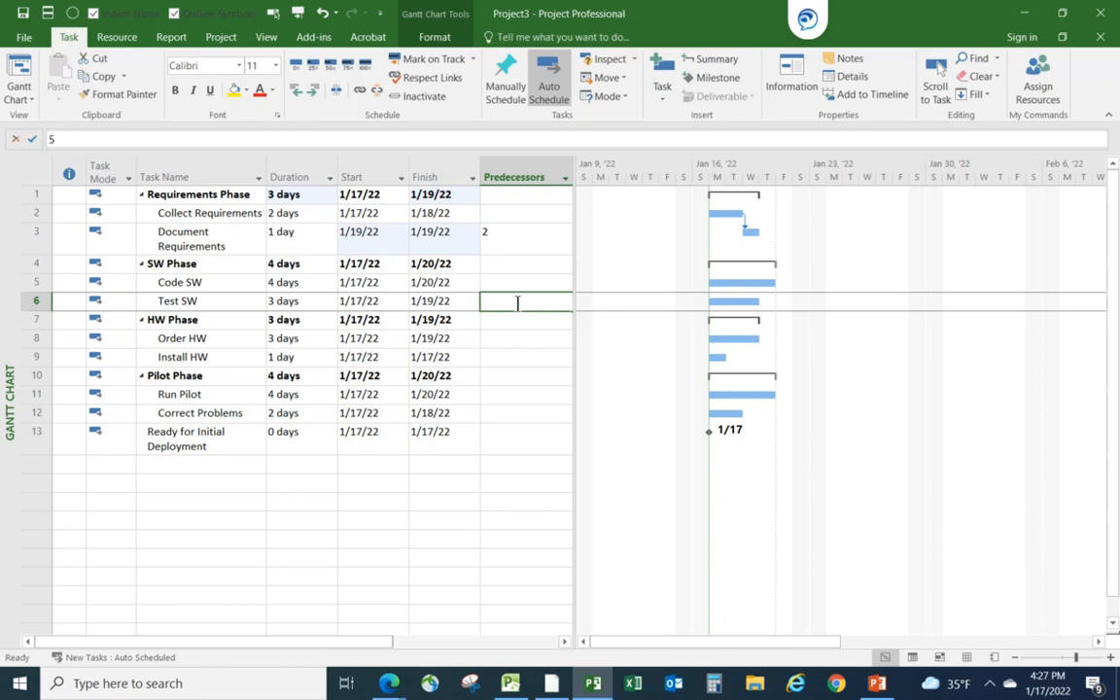
pyautogui.write('5')
pyautogui.press('Return')
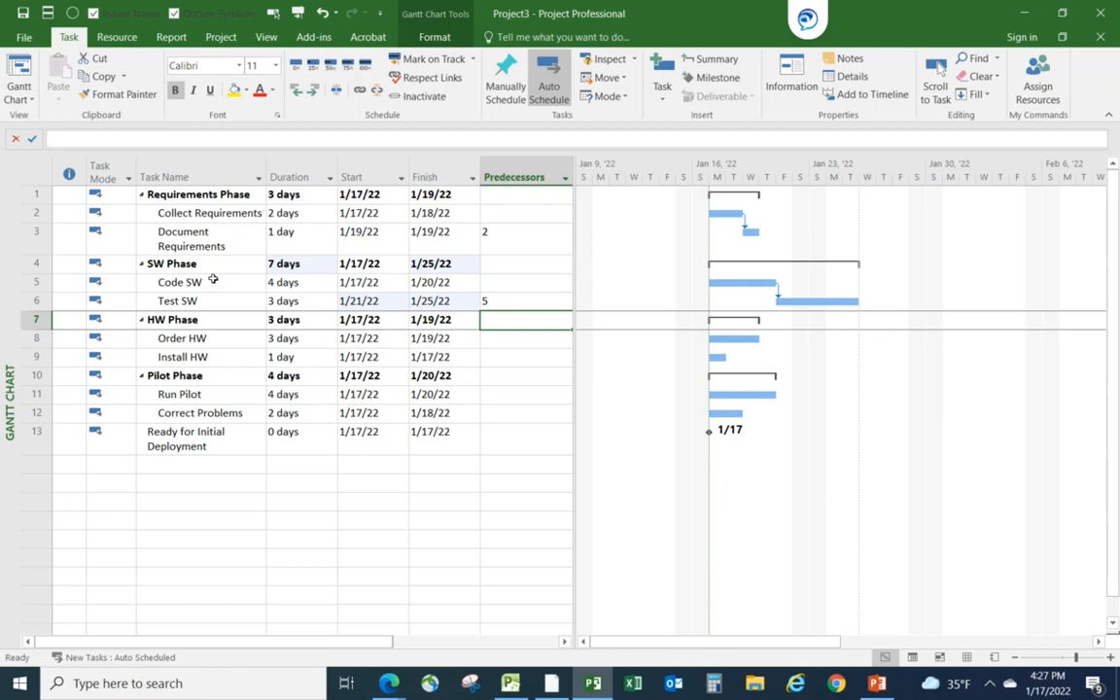
# Step: Link Order HW to Install HW so that installation follows ordering
pyautogui.click(231, 337)
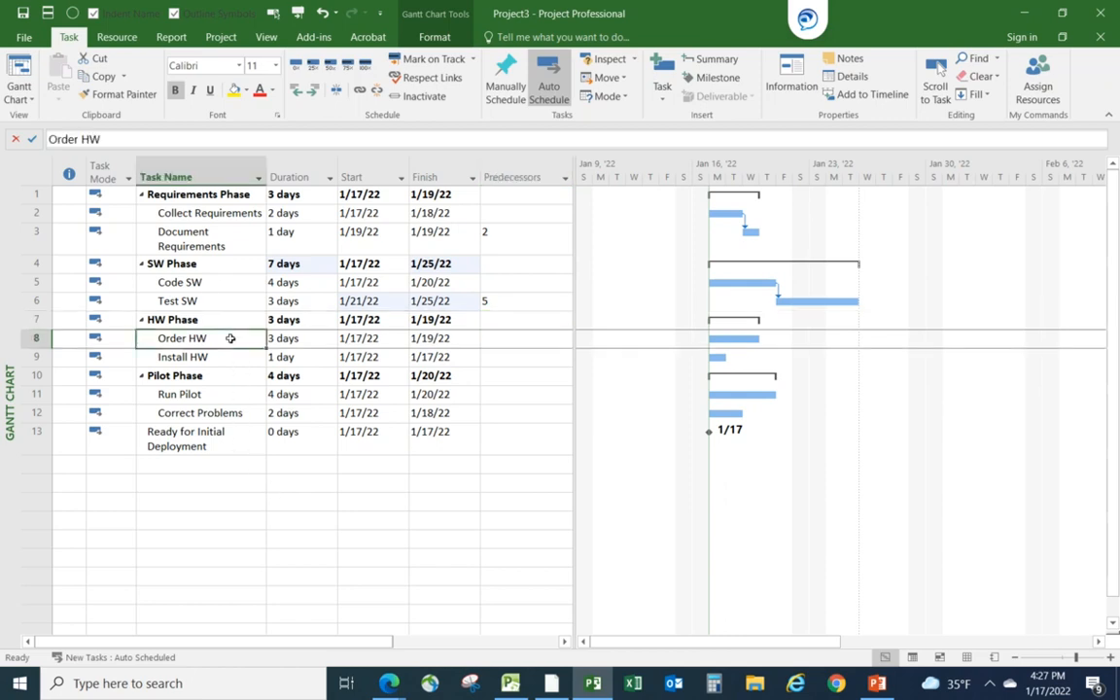
pyautogui.moveTo(231, 337); pyautogui.dragTo(234, 357)
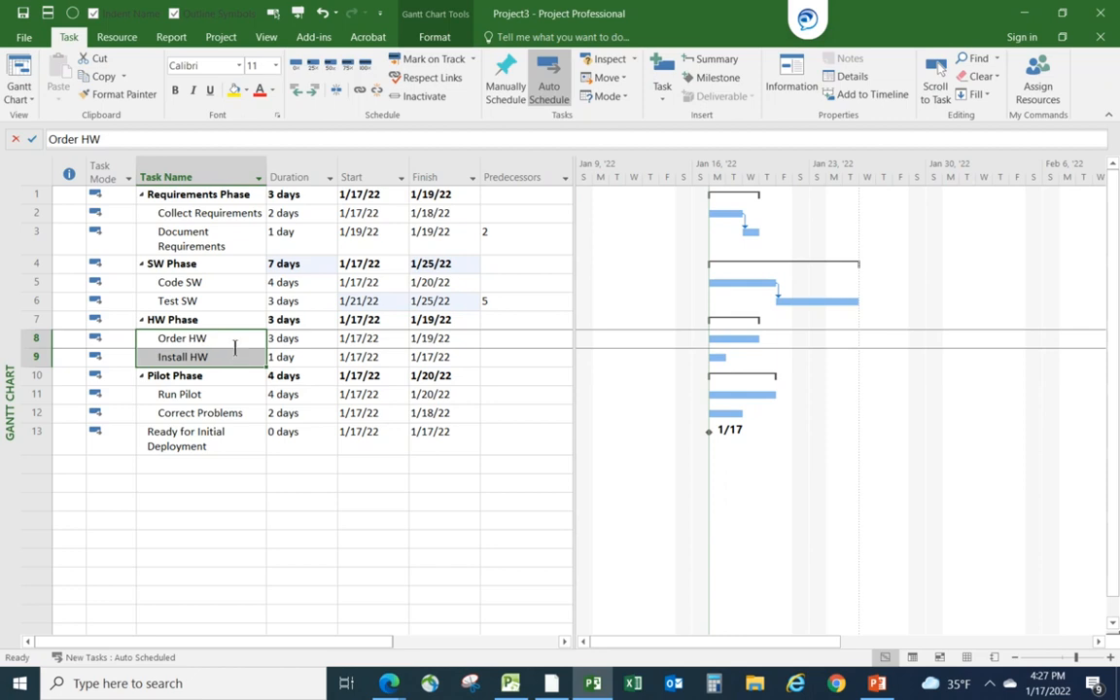
pyautogui.click(359, 91)
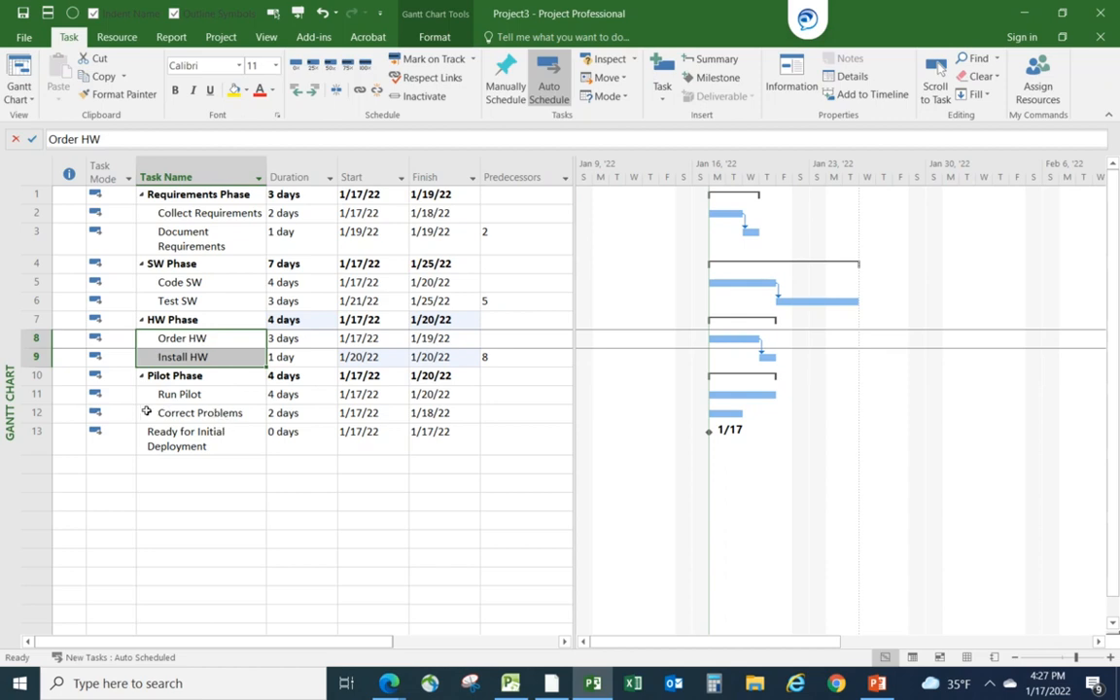
# Step: Add task 11, Run Pilot, as the predecessor of Correct Problems in its task information
pyautogui.click(223, 414)
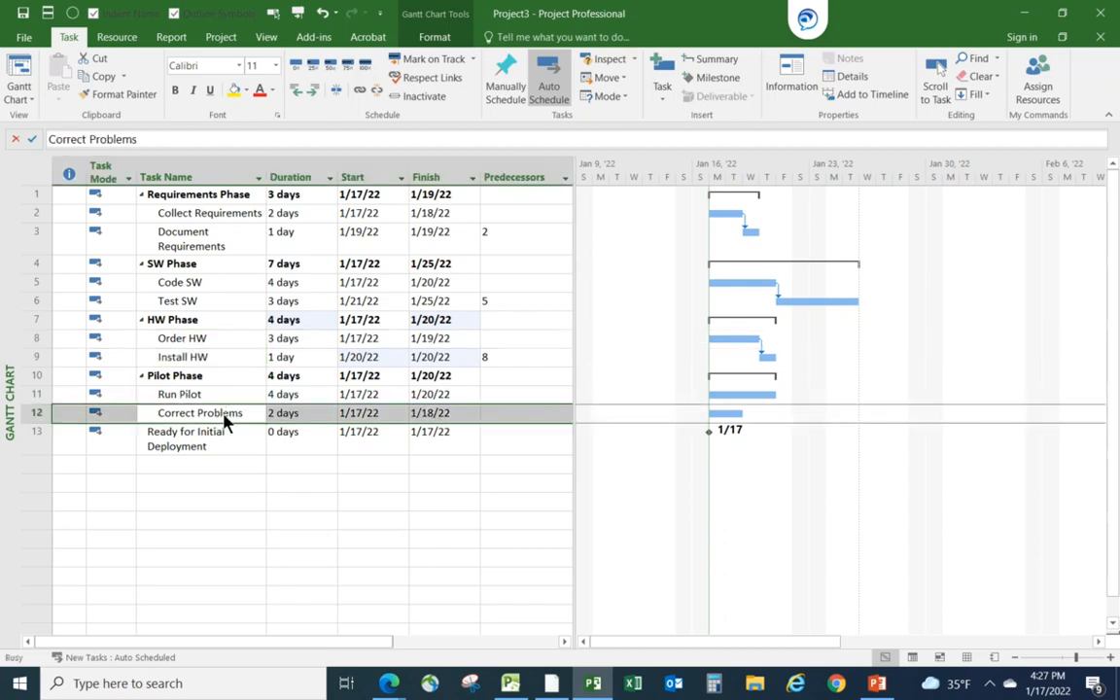
pyautogui.doubleClick(224, 416)
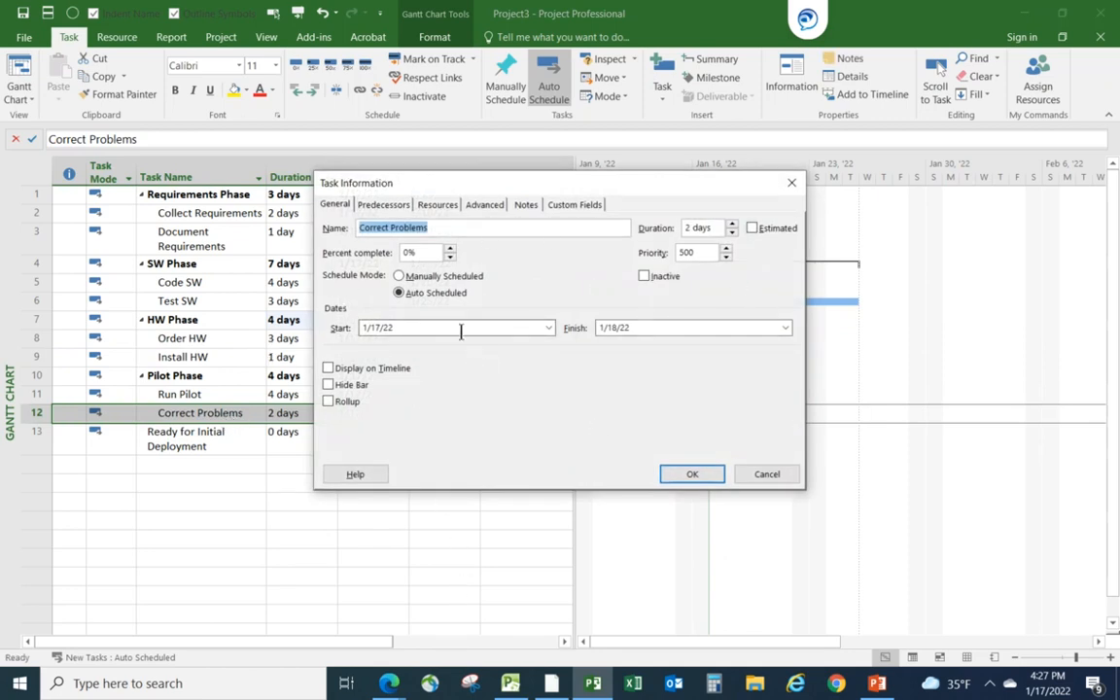
pyautogui.click(385, 208)
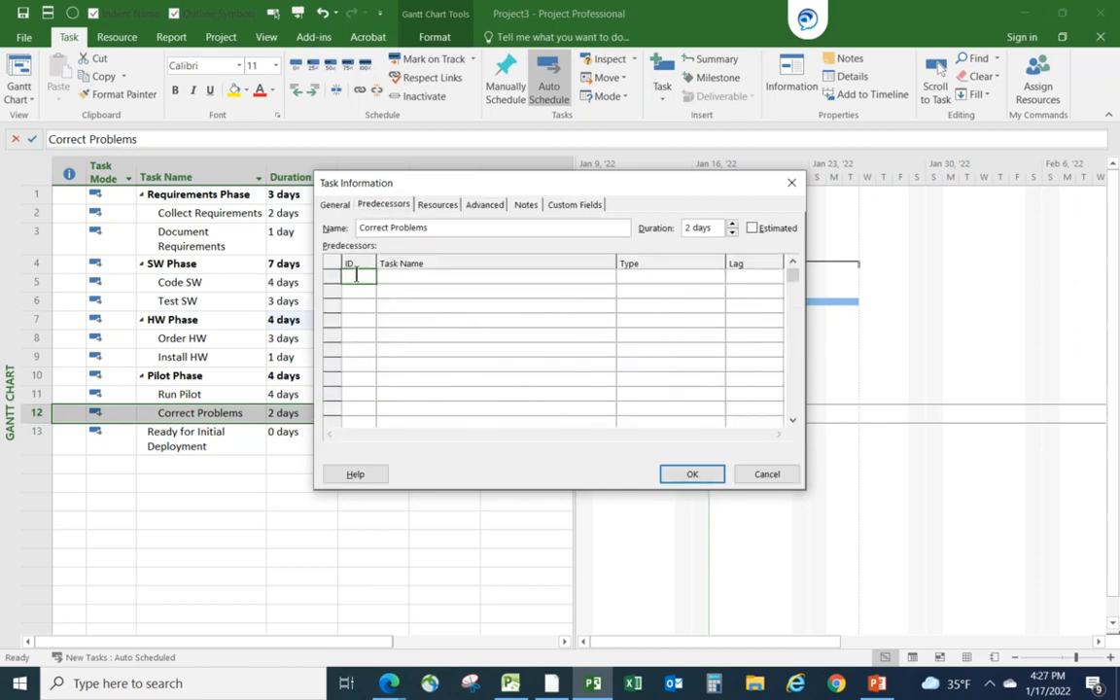
pyautogui.click(692, 479)
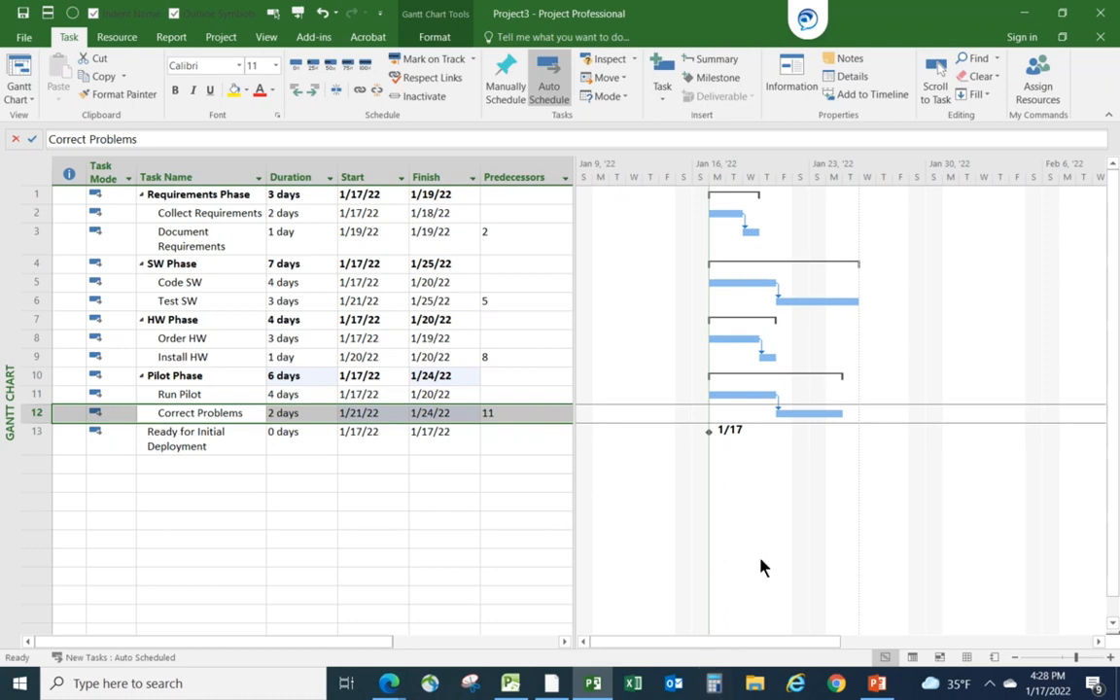
# Step: Enter task 3, Document Requirements, as the predecessor of both Code SW and Order HW
pyautogui.click(244, 283)
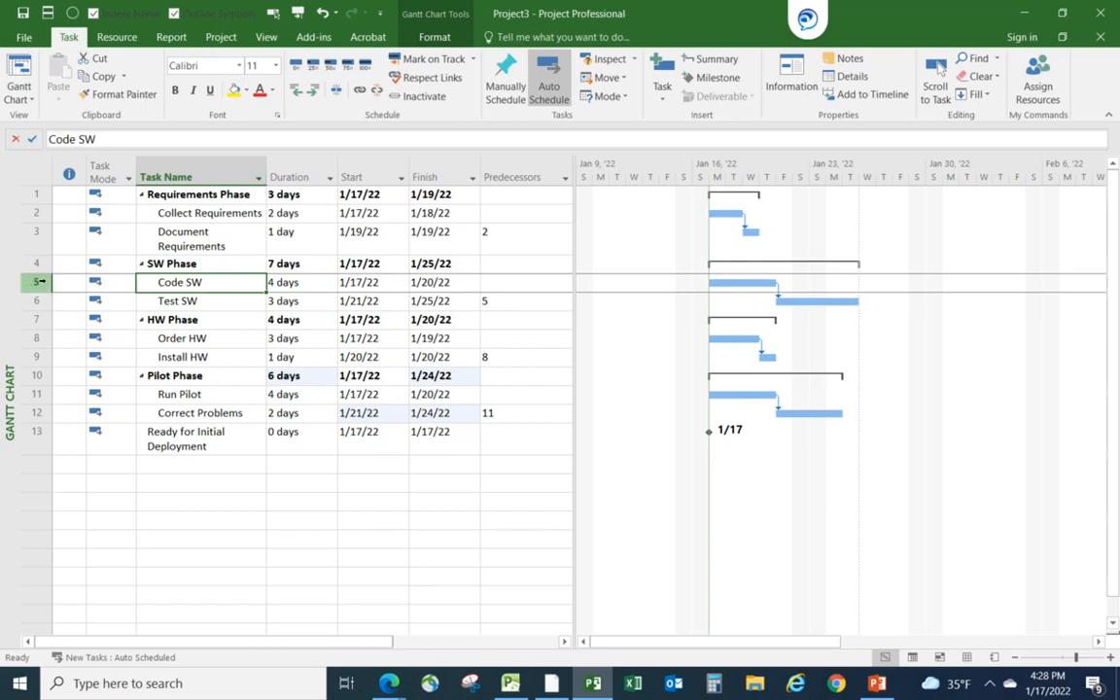
pyautogui.click(488, 282)
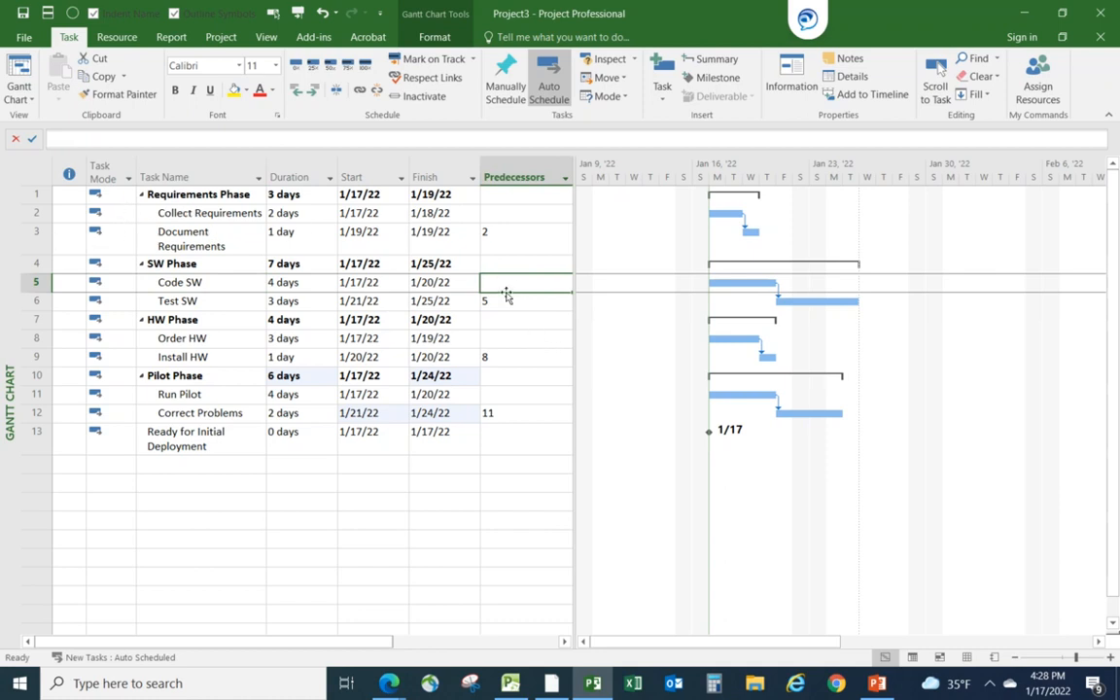
pyautogui.write('3')
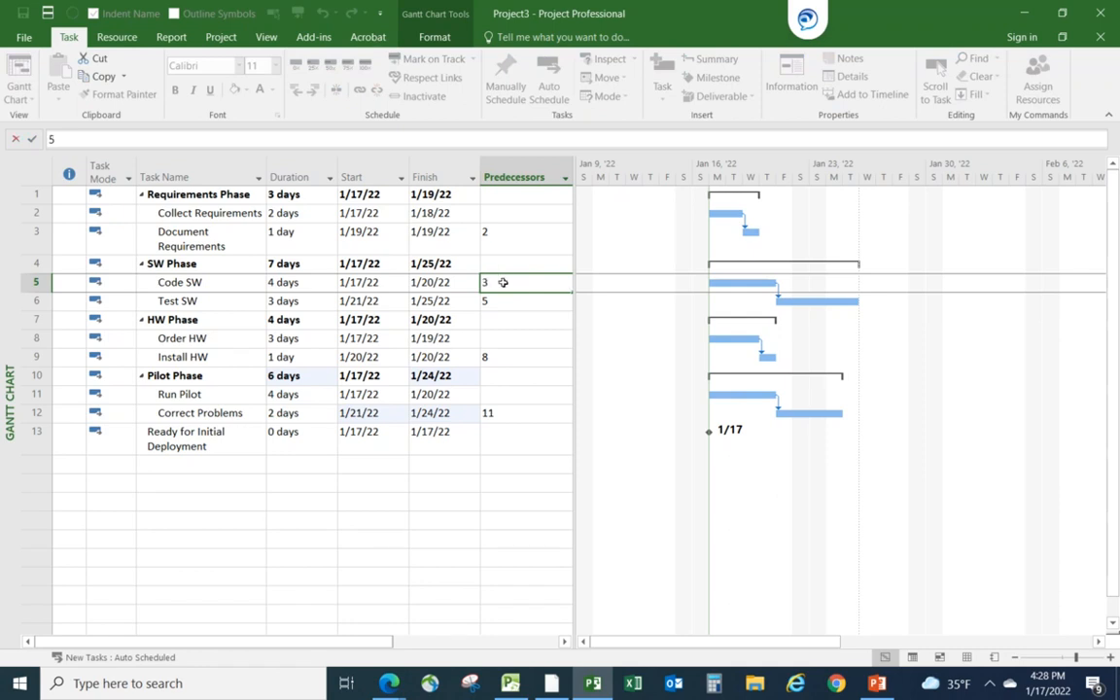
pyautogui.press('Return')
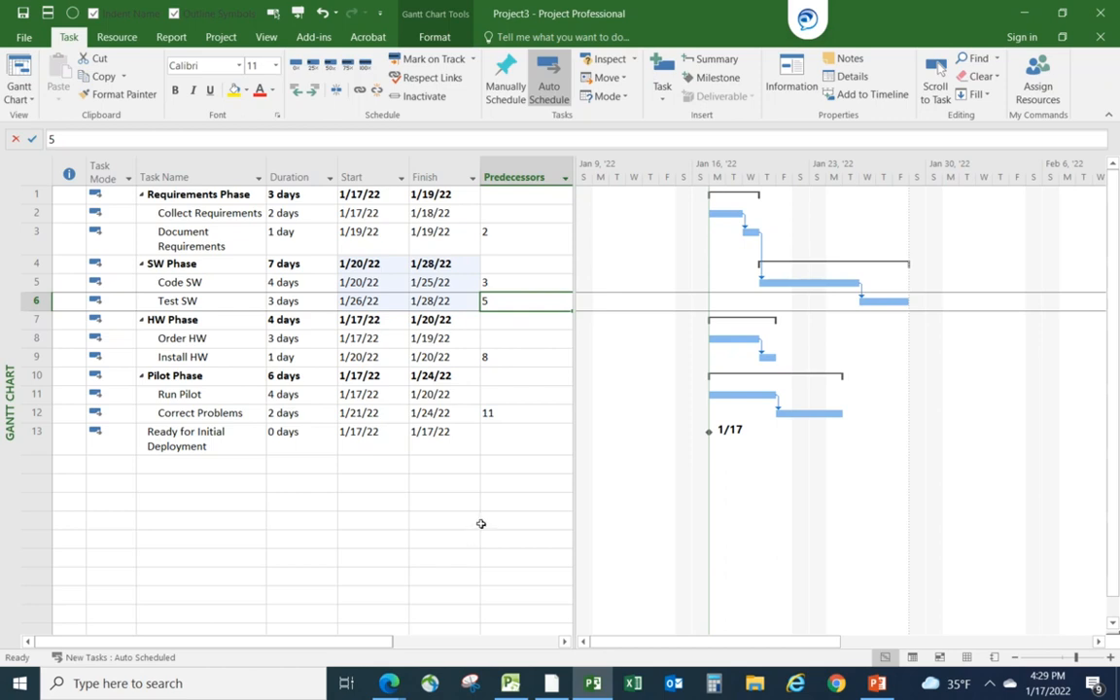
pyautogui.click(511, 340)
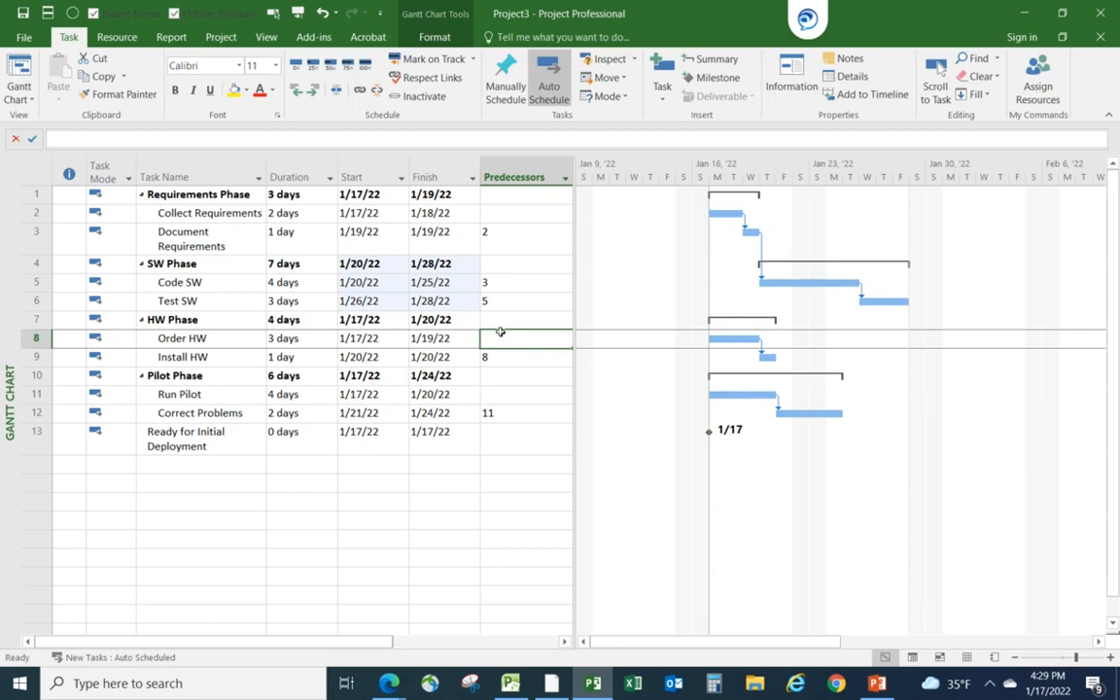
pyautogui.write('3')
pyautogui.press('Return')
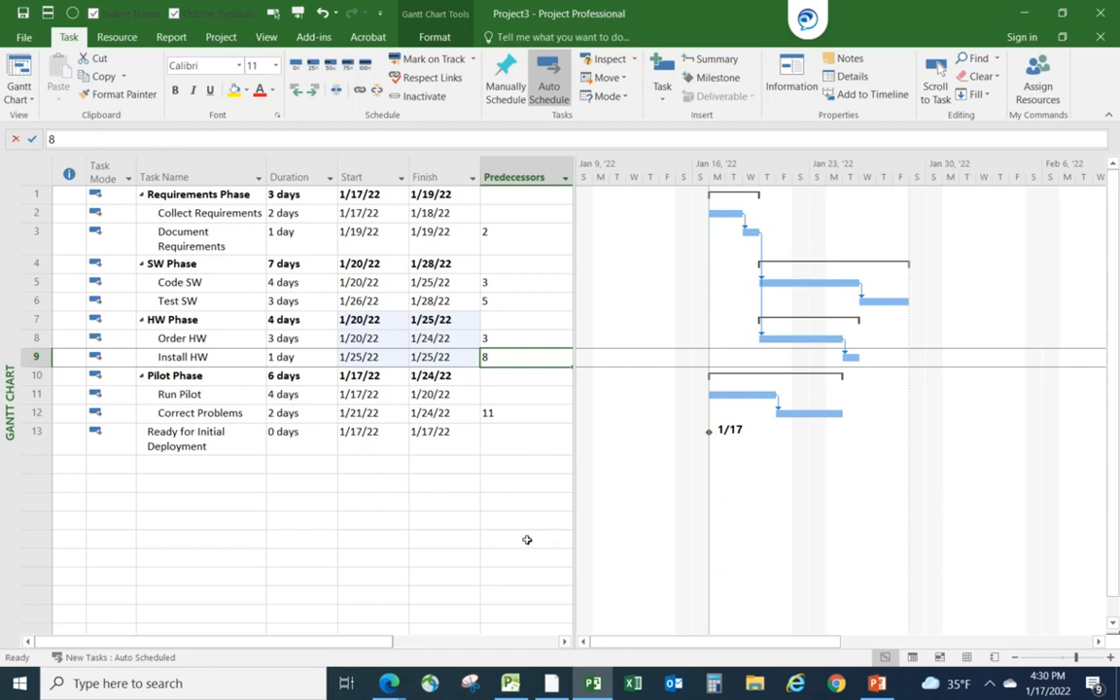
# Step: Enter tasks 6 and 9, Test SW and Install HW, as the predecessors of Run Pilot
pyautogui.click(508, 396)
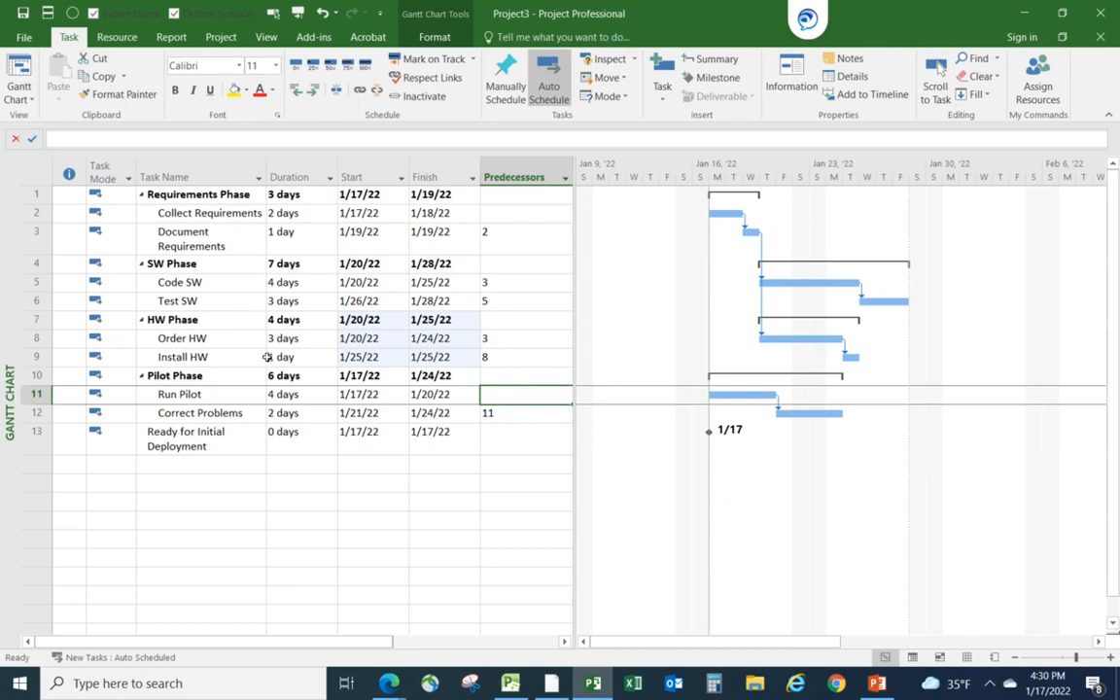
pyautogui.click(511, 394)
pyautogui.write('6,')
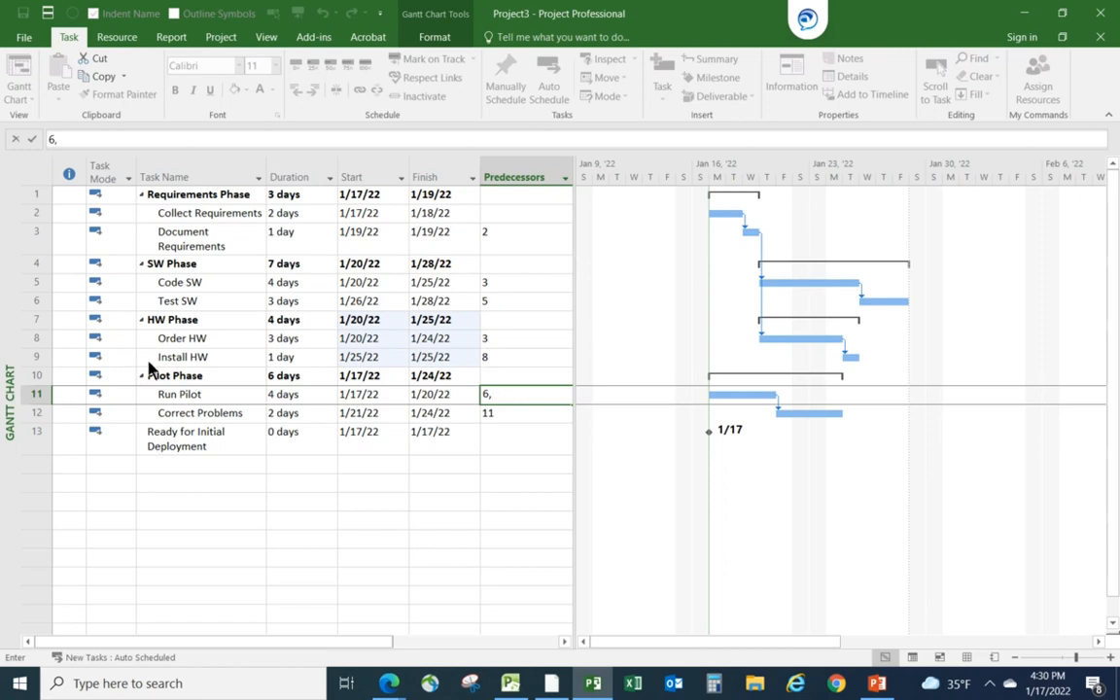
pyautogui.write('9')
pyautogui.press('Return')
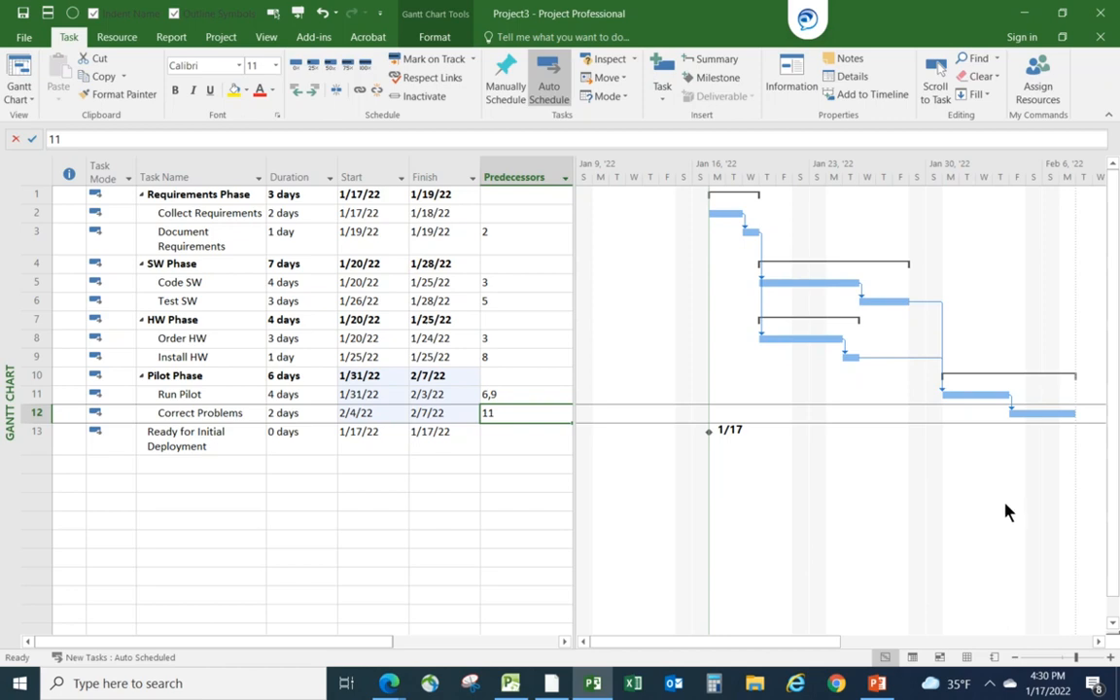
# Step: Enter task 12, Correct Problems, as the predecessor of the Ready for Initial Deployment milestone
pyautogui.click(496, 445)
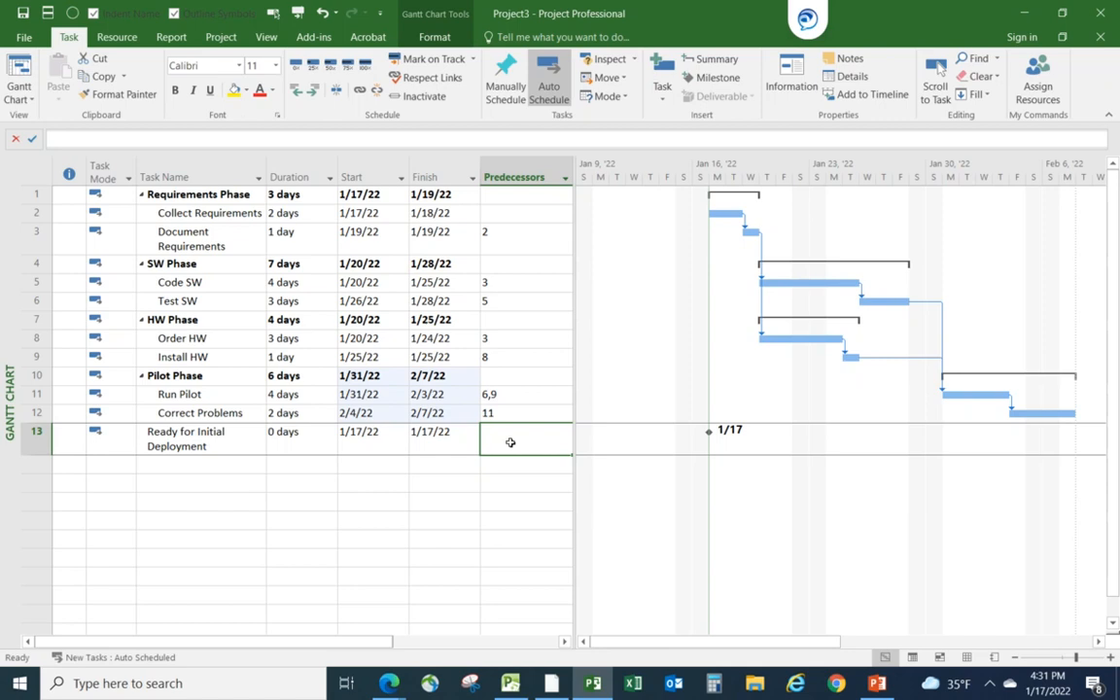
pyautogui.write('12')
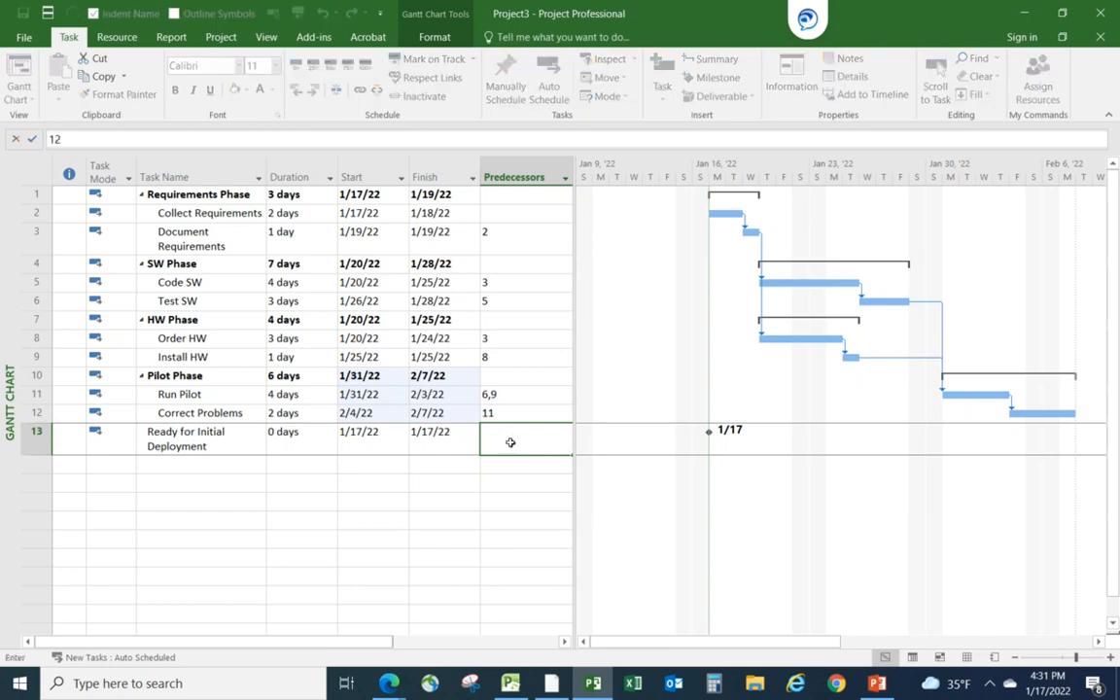
pyautogui.press('Return')
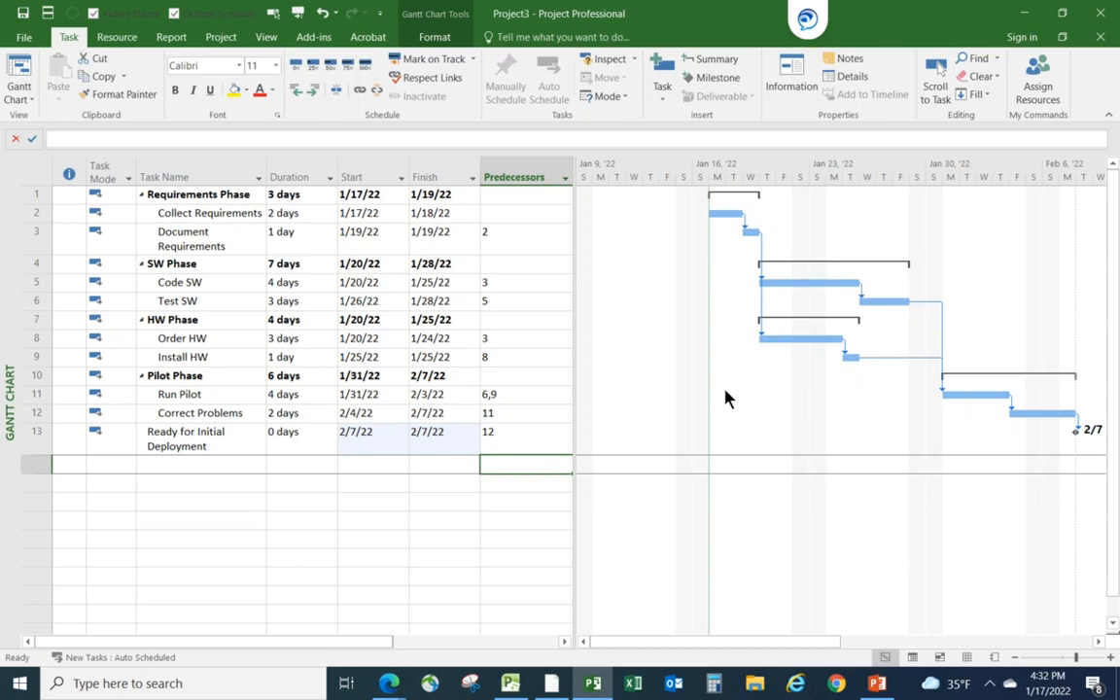
# Step: Set the duration of Collect Requirements to 4 days and of Test SW to 6 days
pyautogui.click(316, 212)
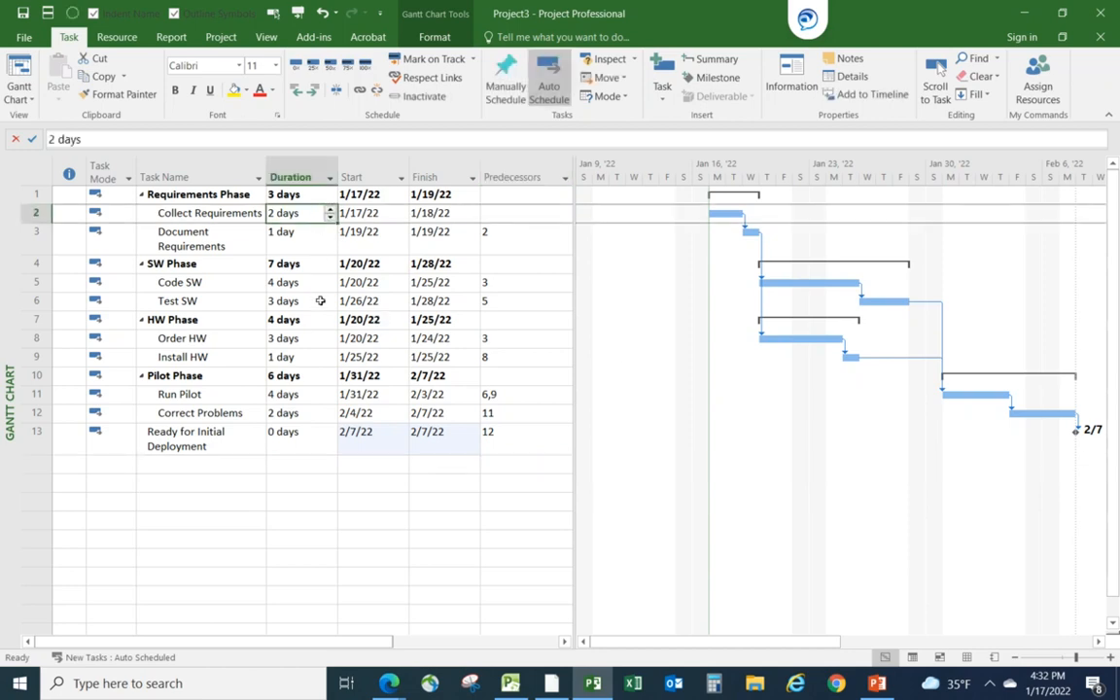
pyautogui.write('4')
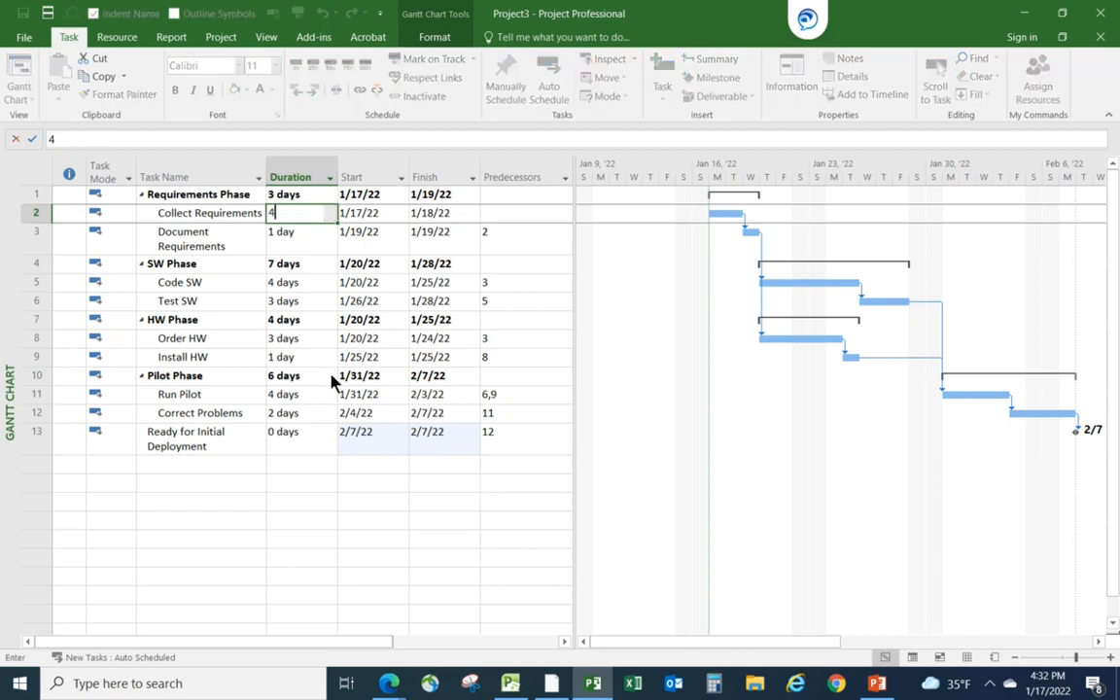
pyautogui.press('Return')
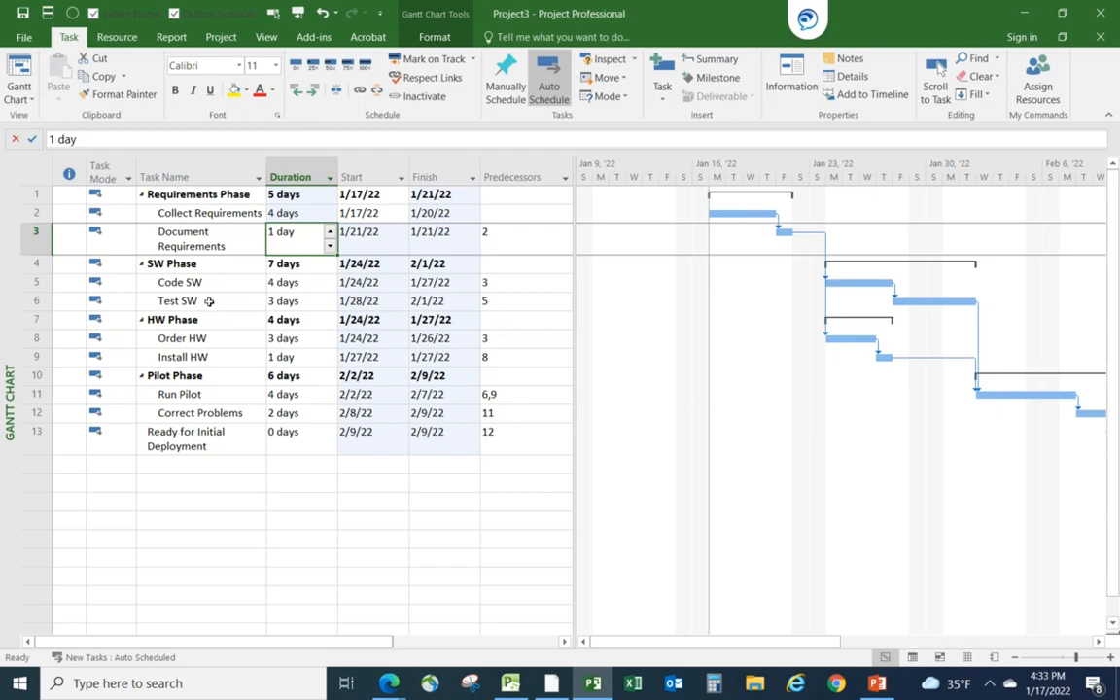
pyautogui.click(299, 302)
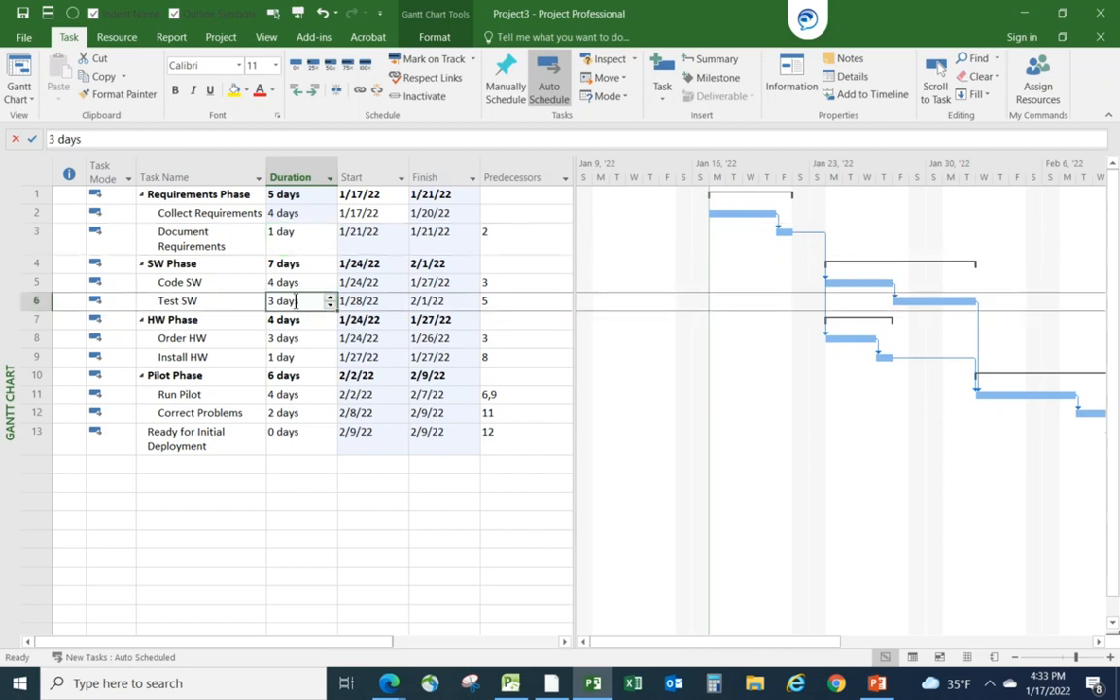
pyautogui.write('6')
pyautogui.click(250, 512)
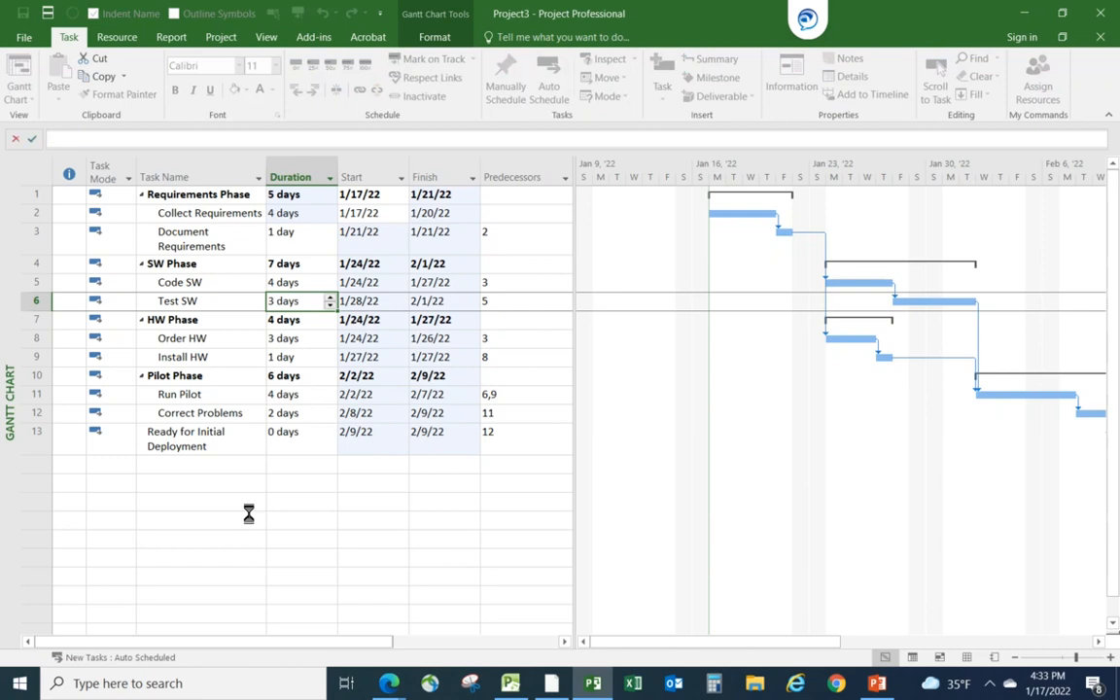
# Step: Change the predecessor of Test SW to a start-to-start link with Code SW, 5SS
pyautogui.click(499, 304)
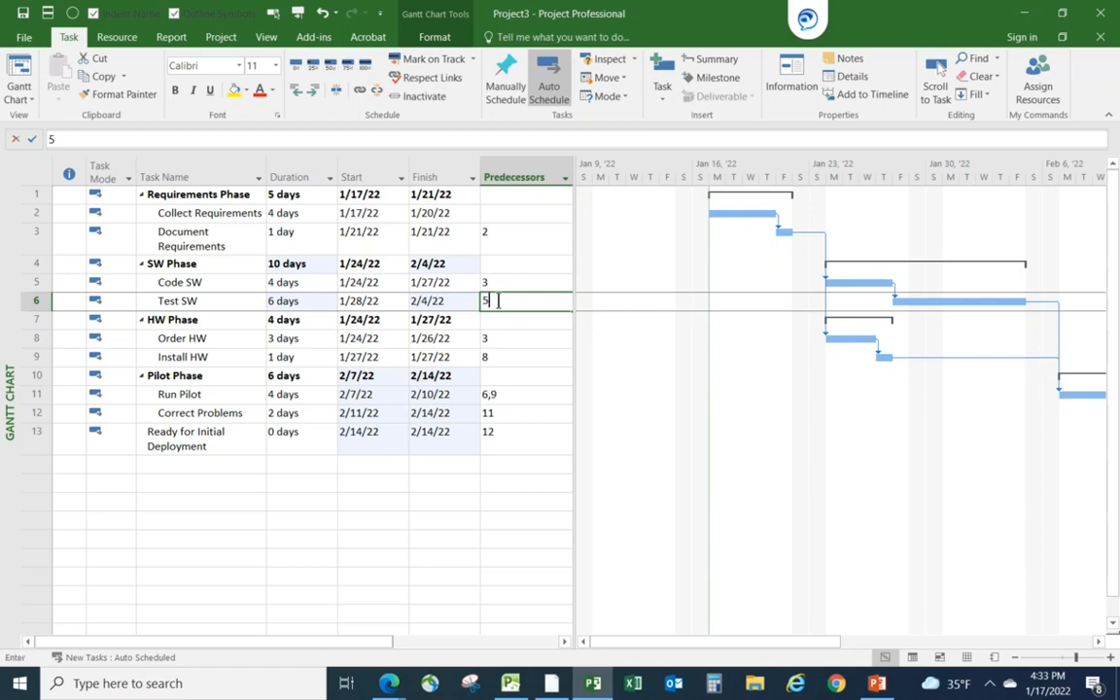
pyautogui.click(498, 301)
pyautogui.write('ss')
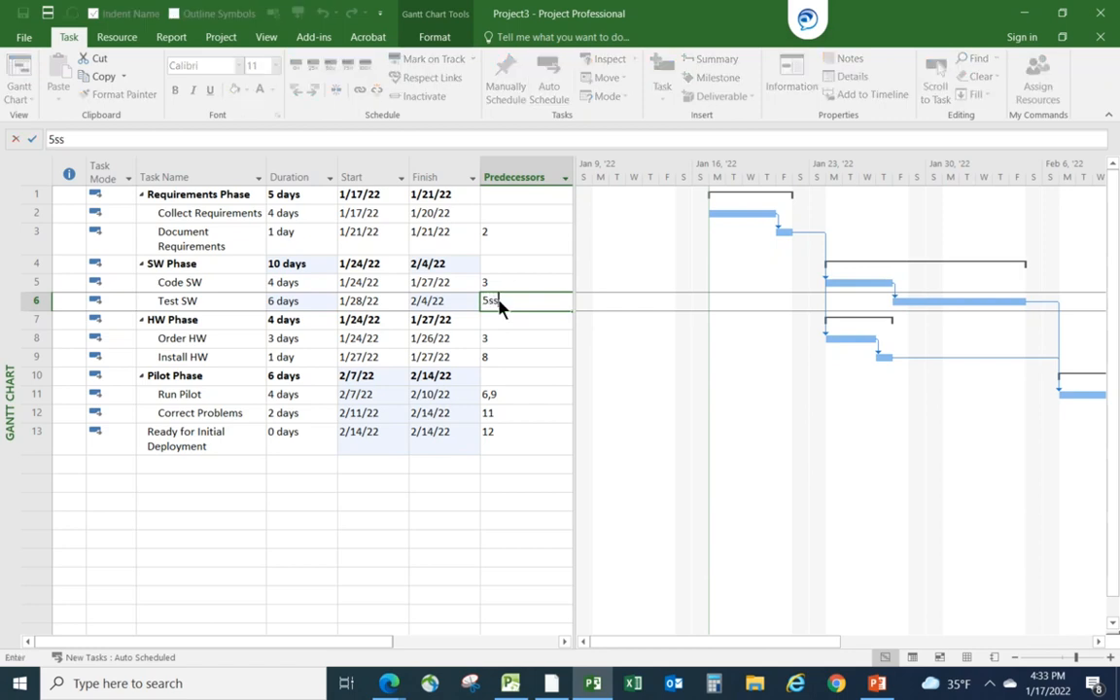
pyautogui.press('Return')
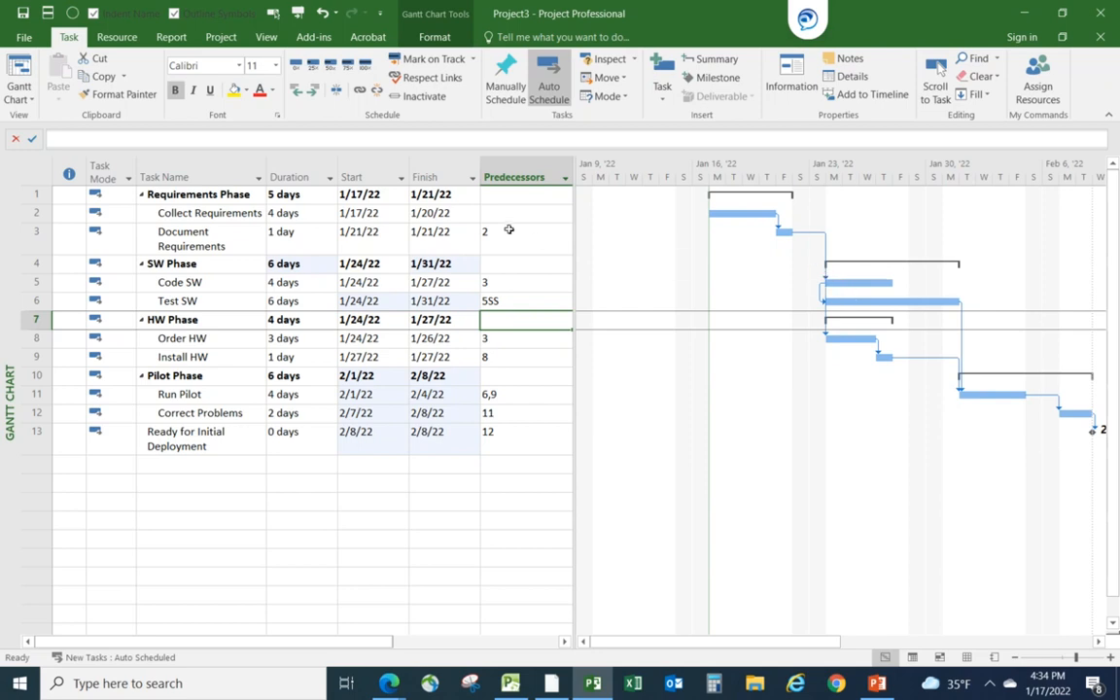
# Step: Set the duration of Document Requirements to 2 days
pyautogui.click(313, 241)
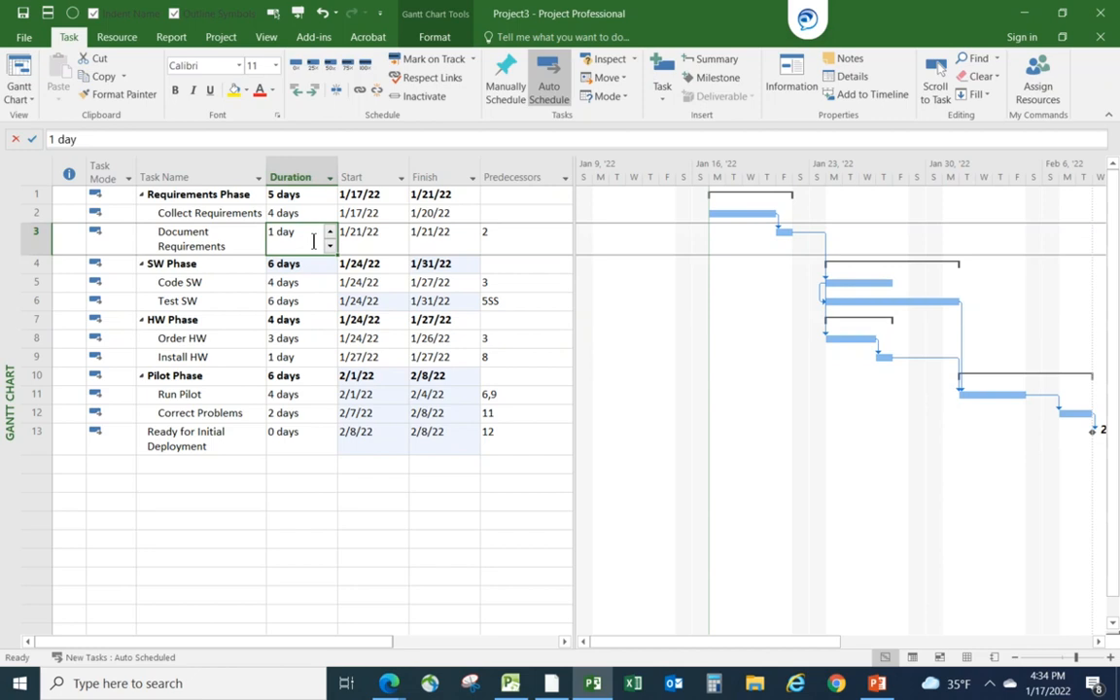
pyautogui.write('2 days')
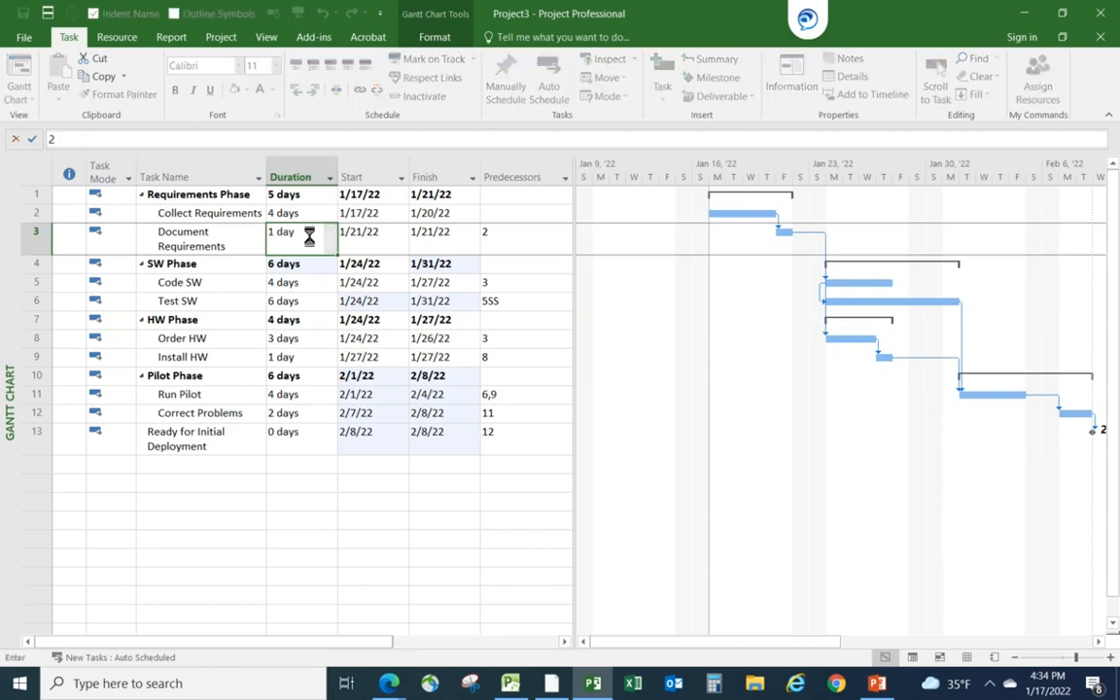
pyautogui.press('Return')
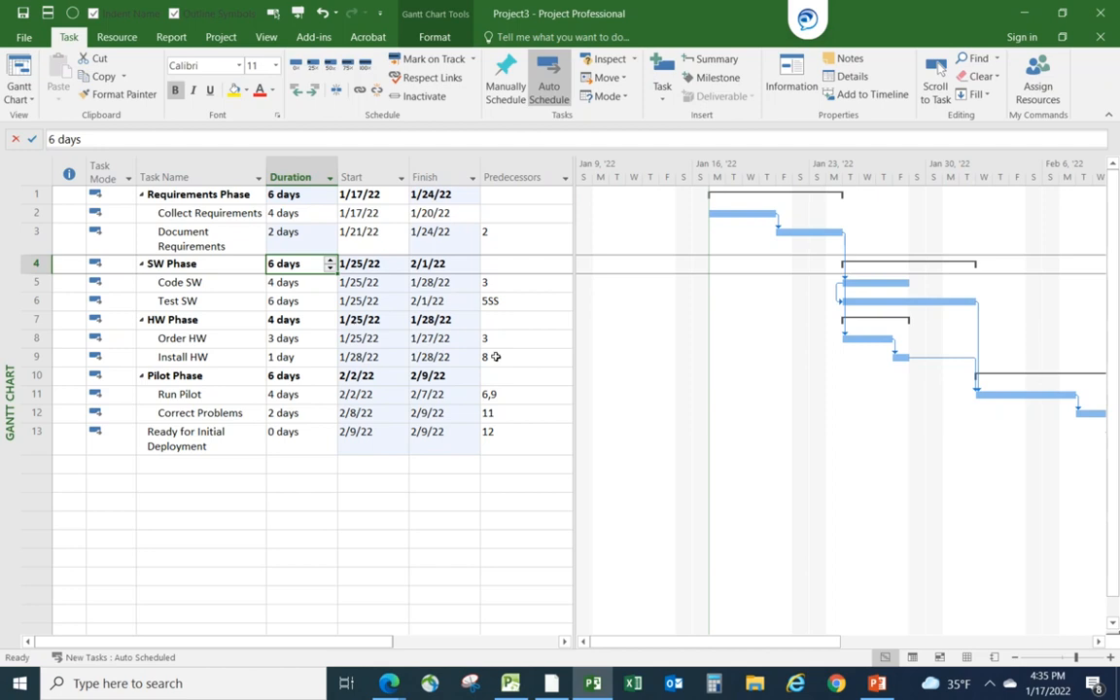
# Step: Give Test SW a start-to-start link to Code SW with a one-day lag, entered as 5ss+1d
pyautogui.click(490, 301)
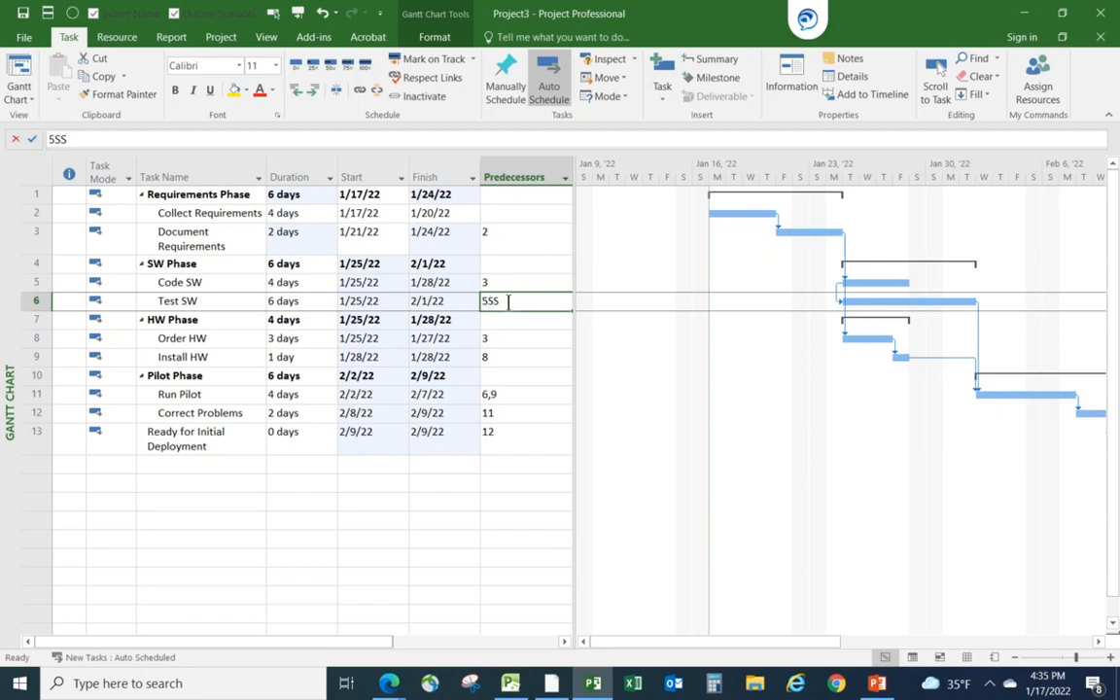
pyautogui.write('%ss')
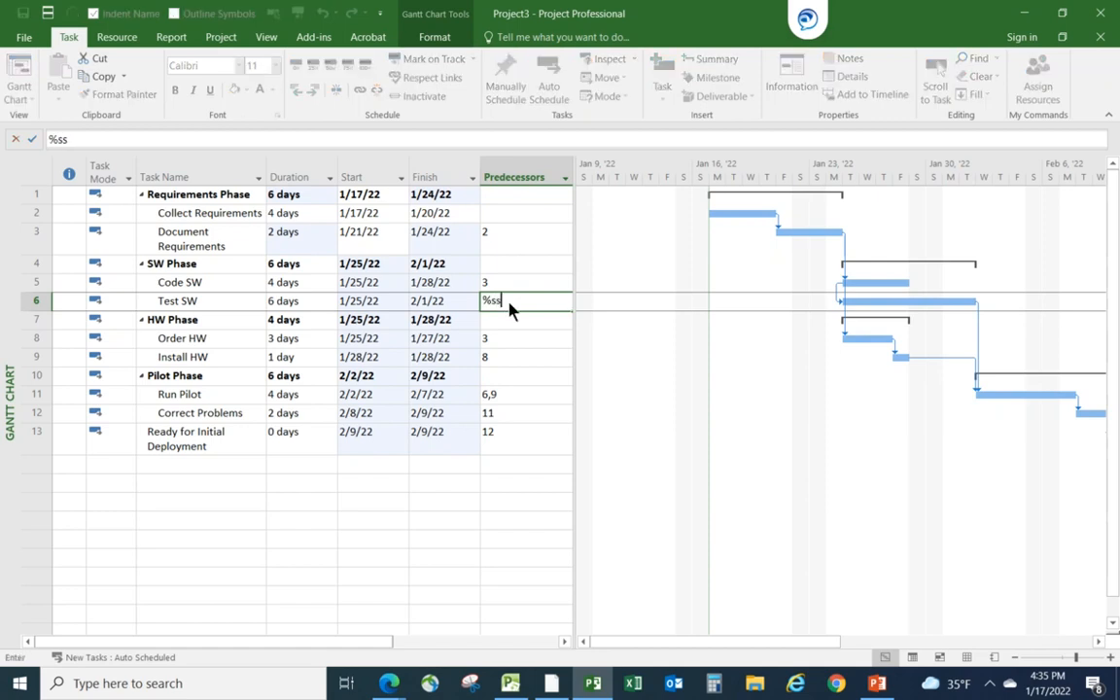
pyautogui.write('+1d')
pyautogui.press('Return')
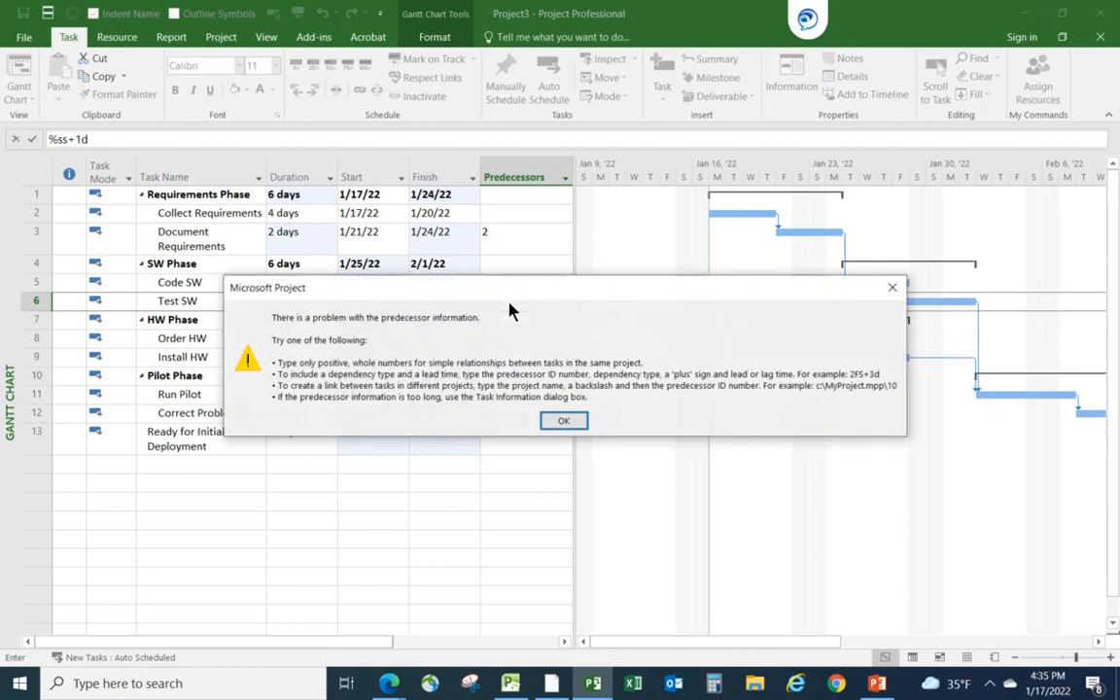
pyautogui.click(567, 420)
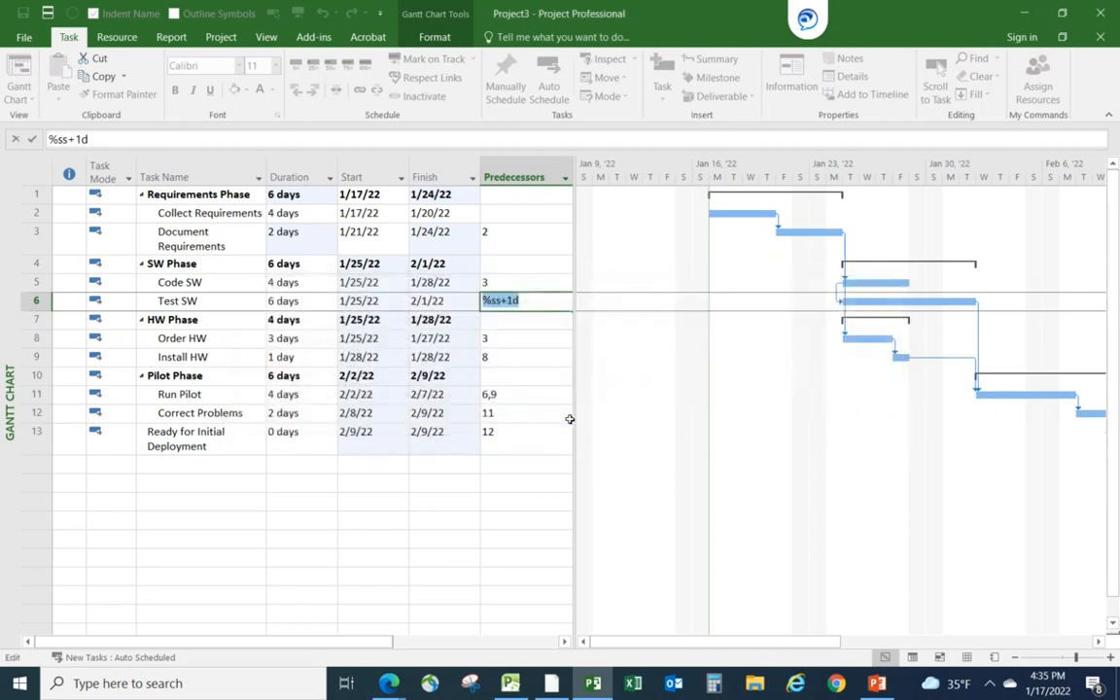
pyautogui.click(489, 300)
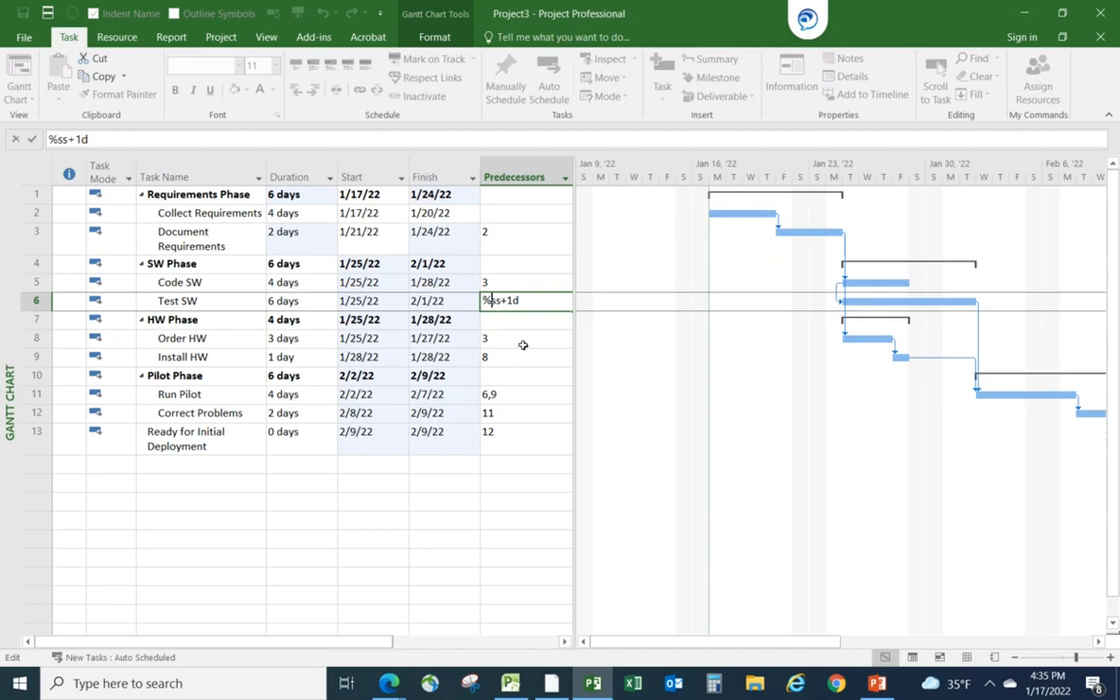
pyautogui.press('BackSpace')
pyautogui.write('5')
pyautogui.press('Return')
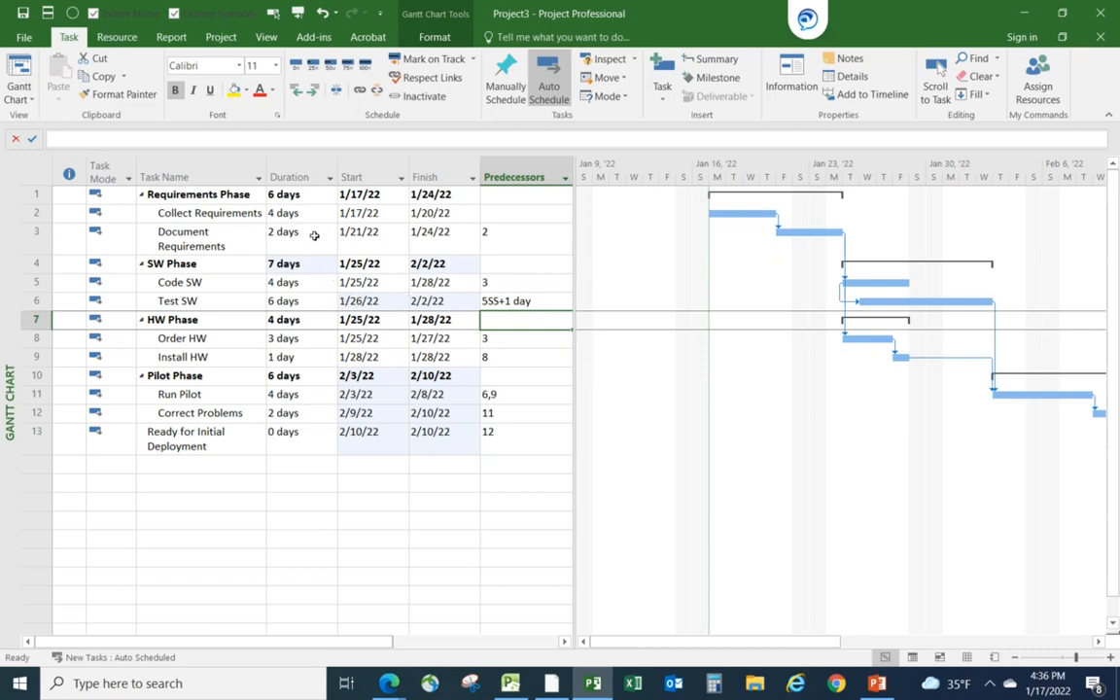
# Step: Set the duration of Document Requirements to 4 days
pyautogui.click(282, 233)
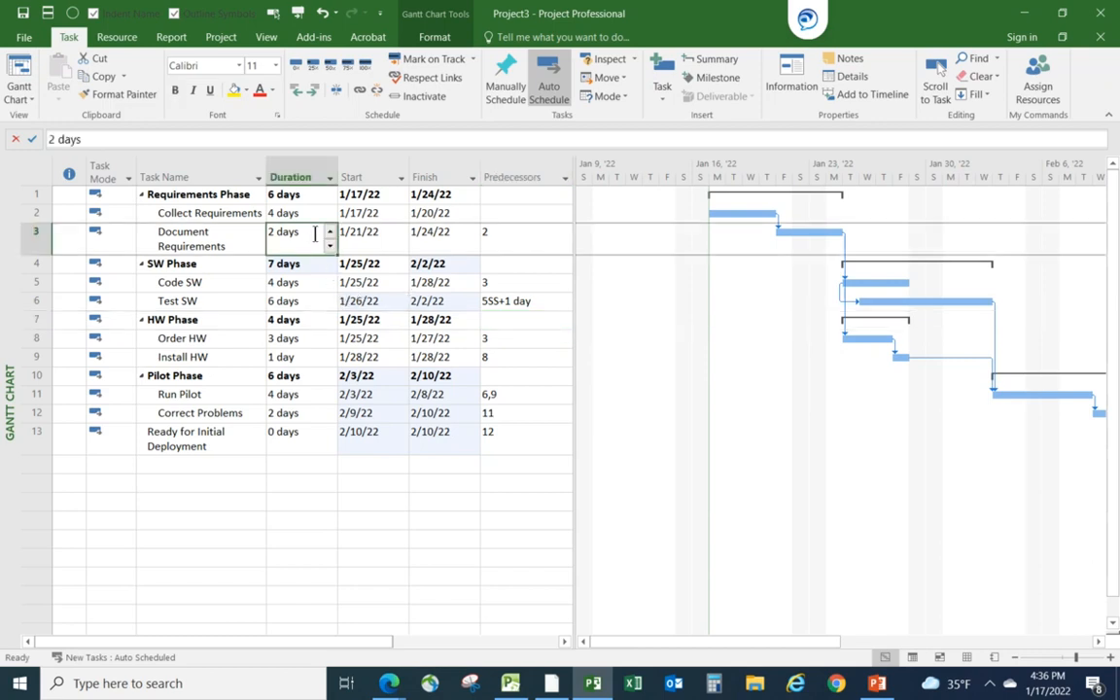
pyautogui.write('4')
pyautogui.click(345, 534)
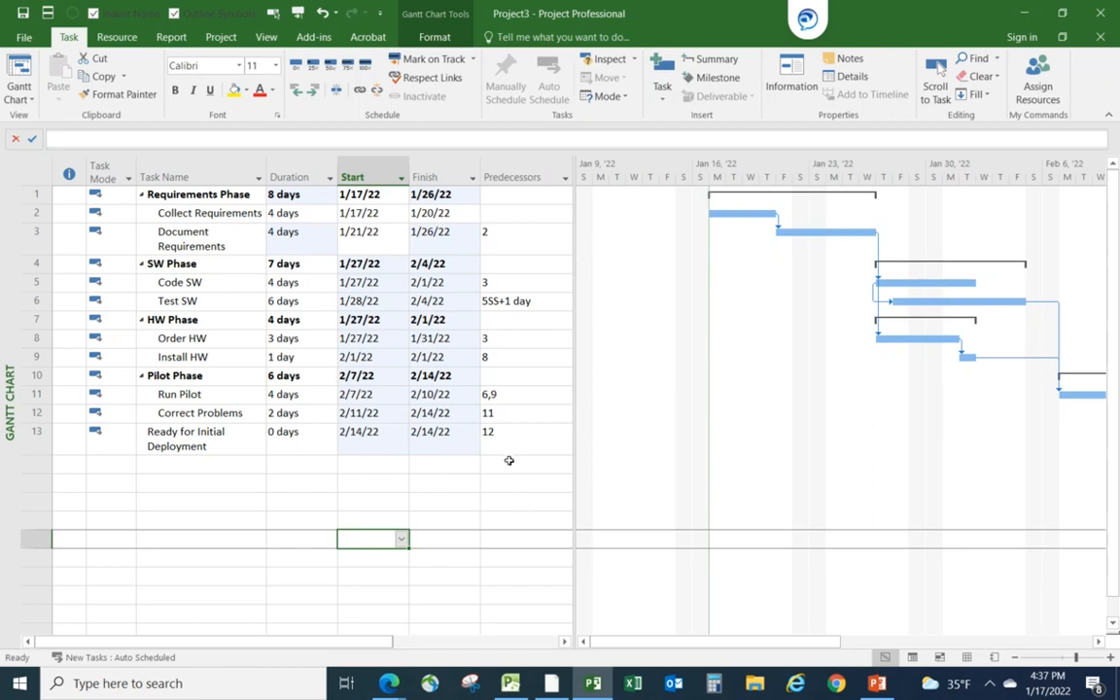
# Step: Insert the Type column into the task table directly before the Predecessors column
pyautogui.click(511, 173)
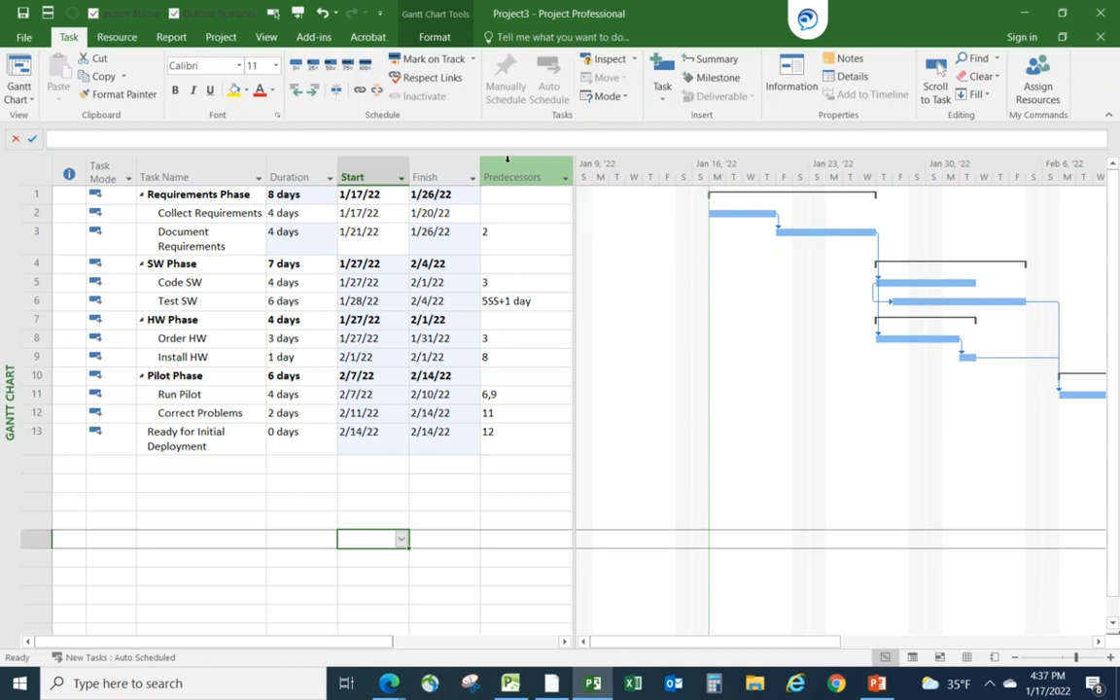
pyautogui.rightClick(508, 170)
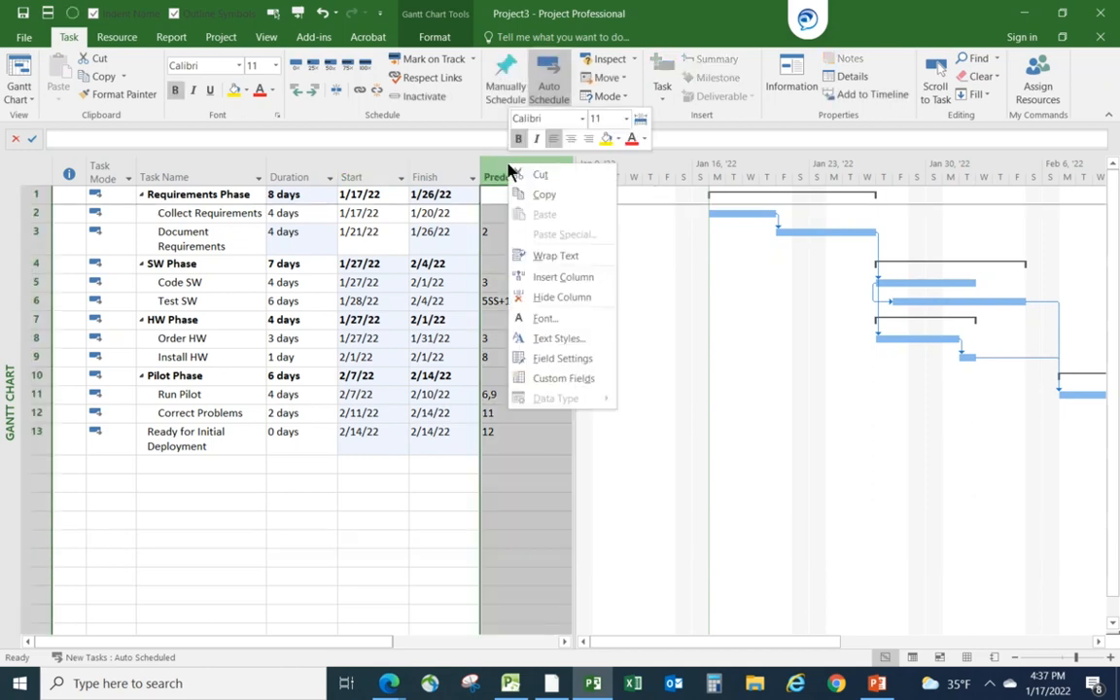
pyautogui.click(515, 276)
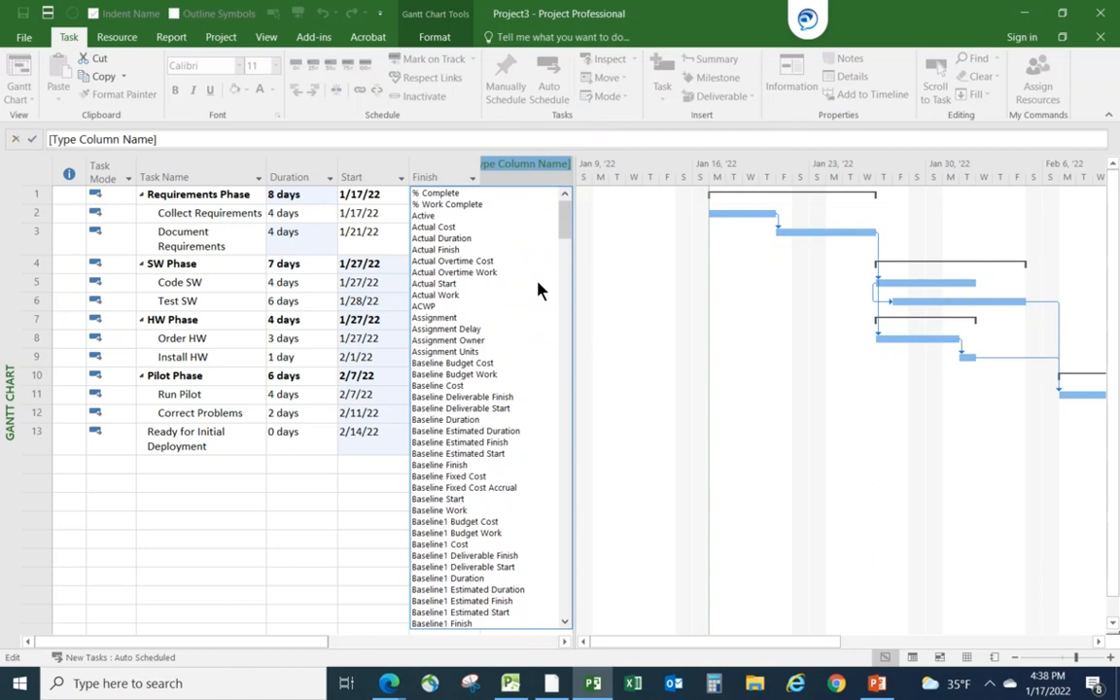
pyautogui.write('task Calendar')
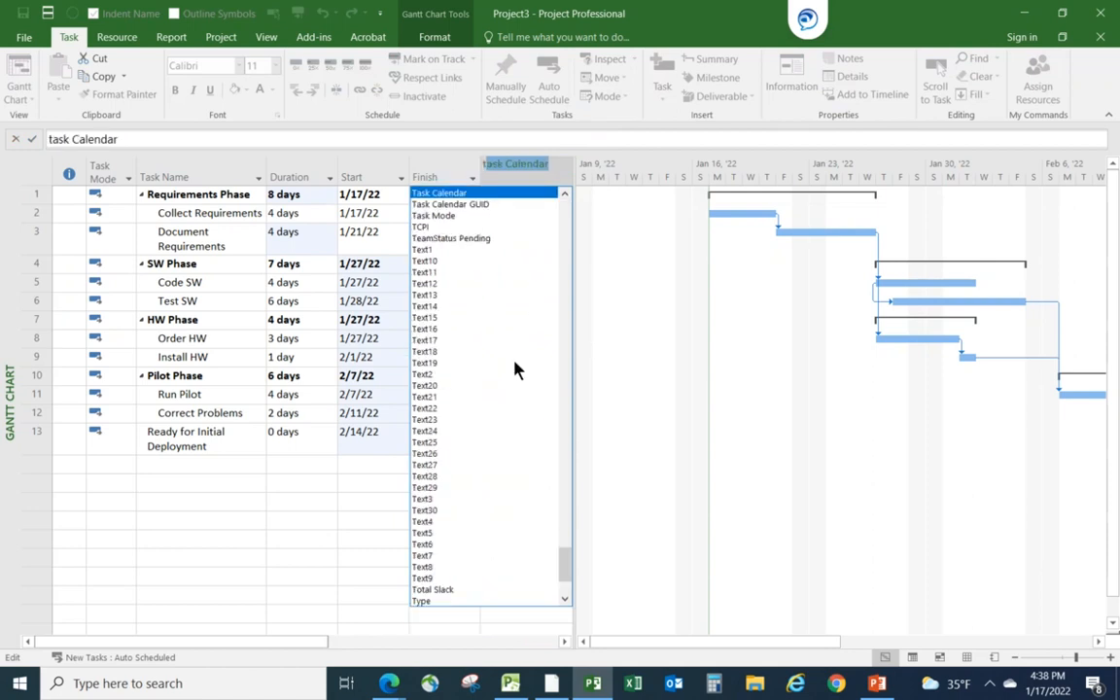
pyautogui.click(425, 601)
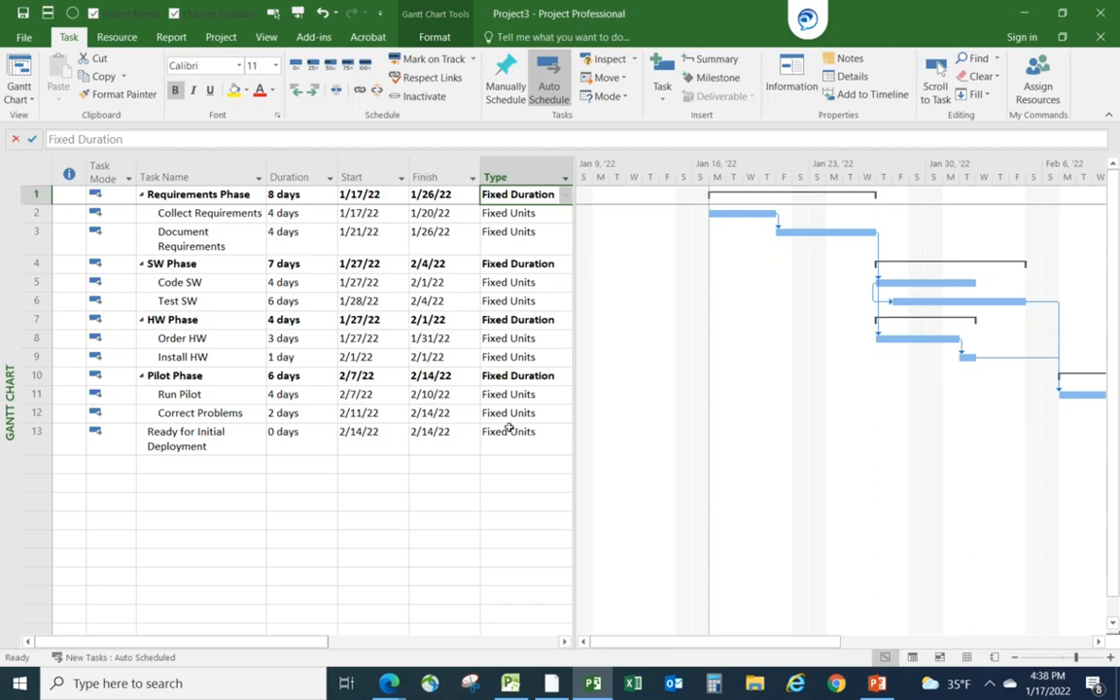
# Step: Set the duration of Document Requirements to 5 days
pyautogui.click(301, 236)
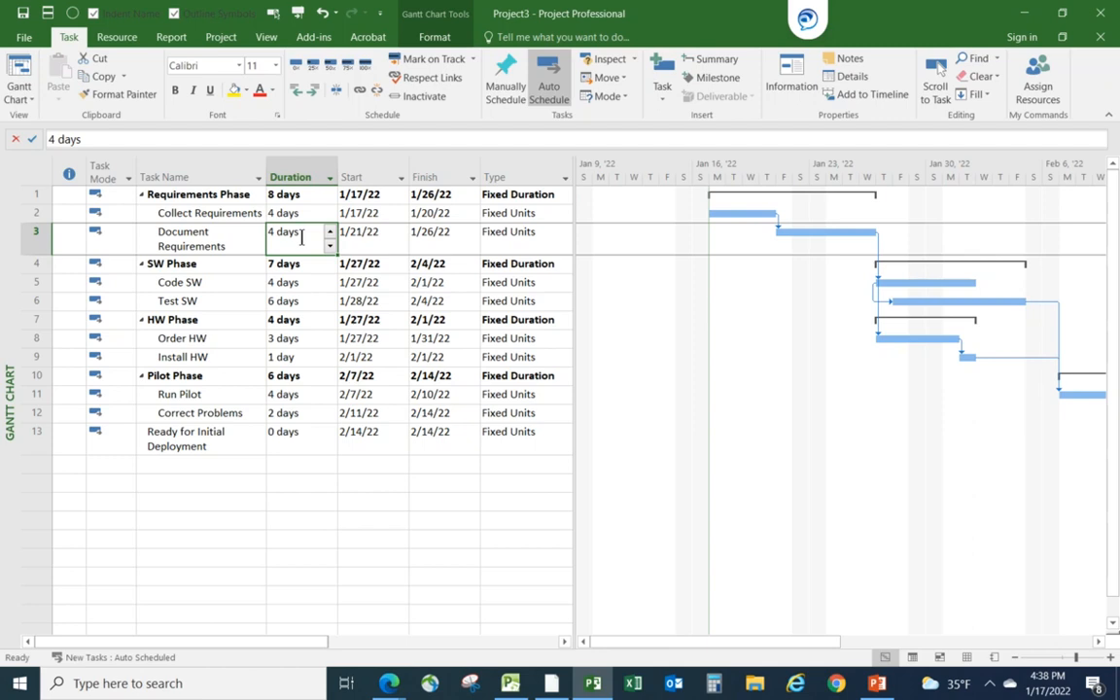
pyautogui.press('BackSpace')
pyautogui.press('BackSpace')
pyautogui.press('BackSpace')
pyautogui.press('BackSpace')
pyautogui.press('BackSpace')
pyautogui.press('BackSpace')
pyautogui.write('5')
pyautogui.press('Return')
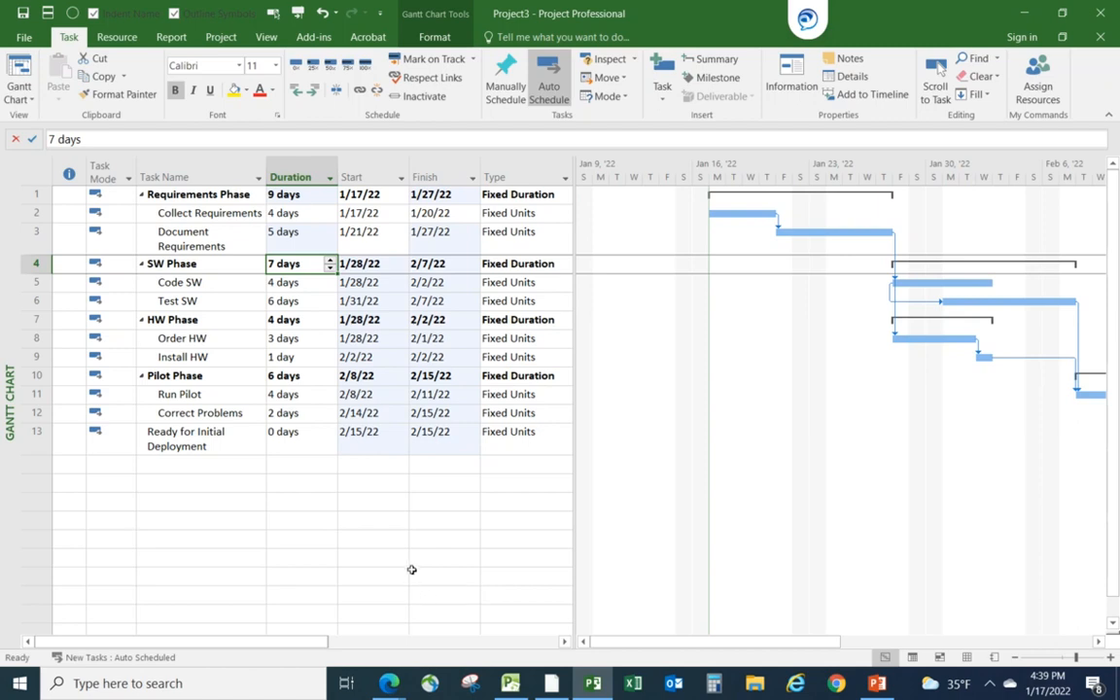
pyautogui.click(310, 537)
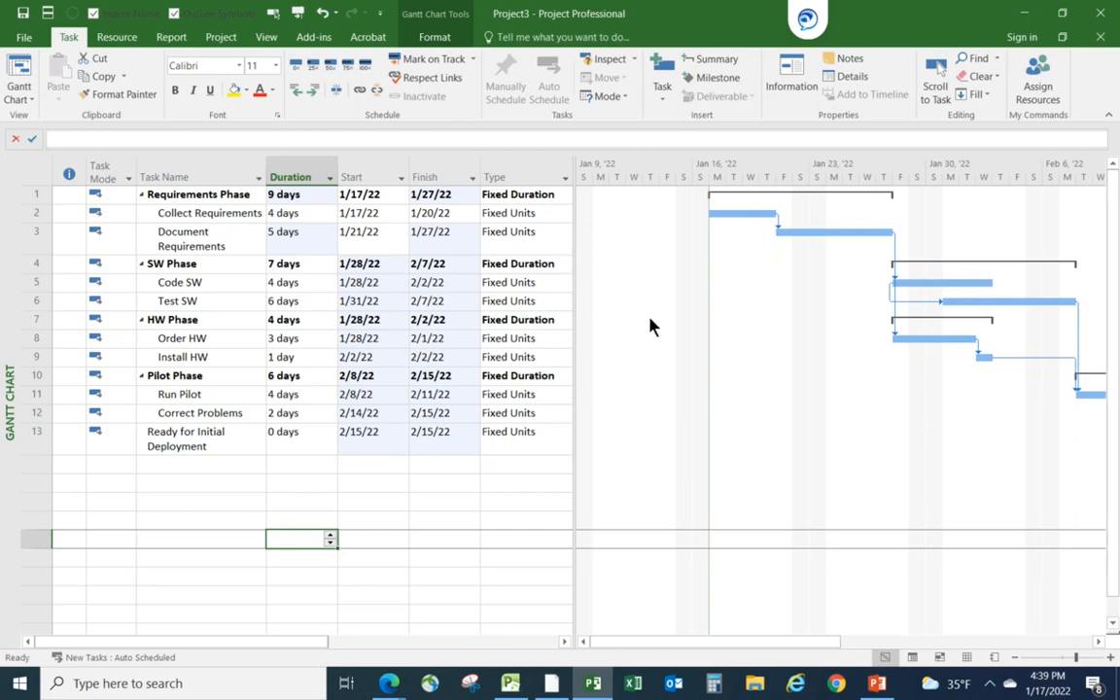
# Step: Set the type of Collect Requirements to Fixed Duration and fill it down to Document Requirements, widening the table area
pyautogui.click(522, 214)
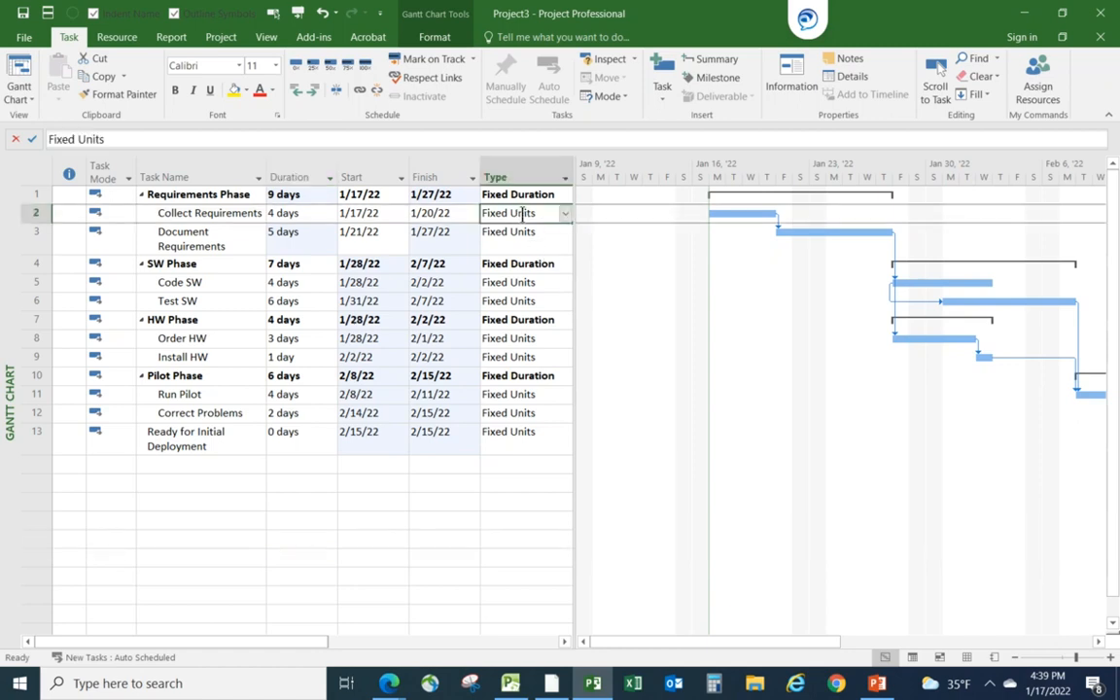
pyautogui.click(565, 214)
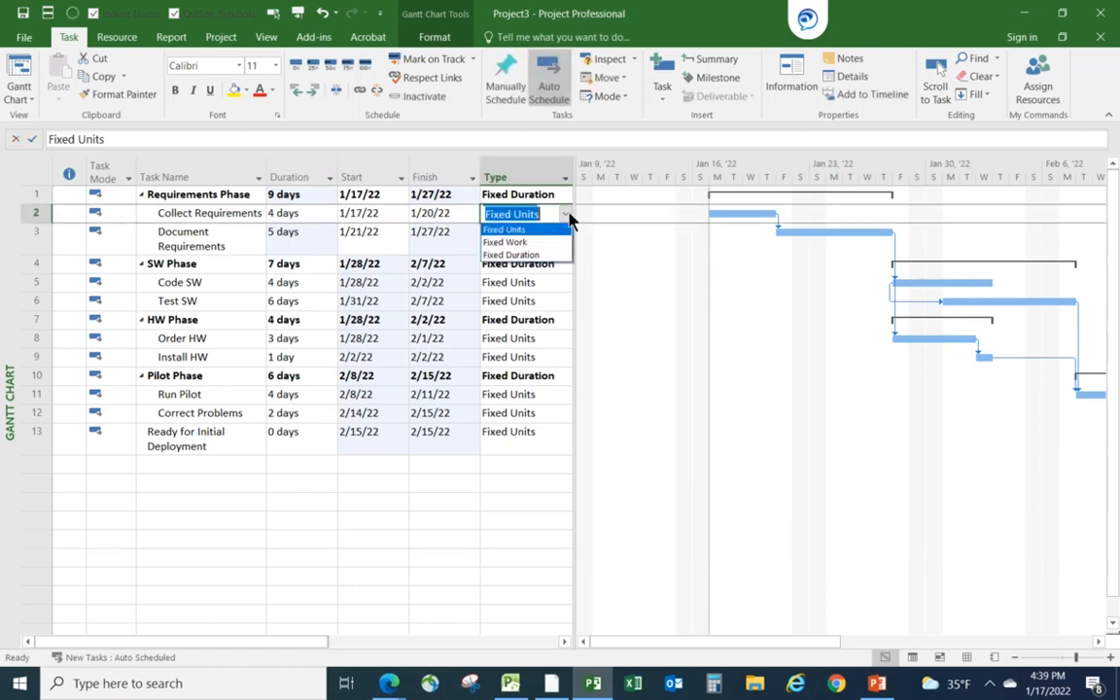
pyautogui.click(529, 255)
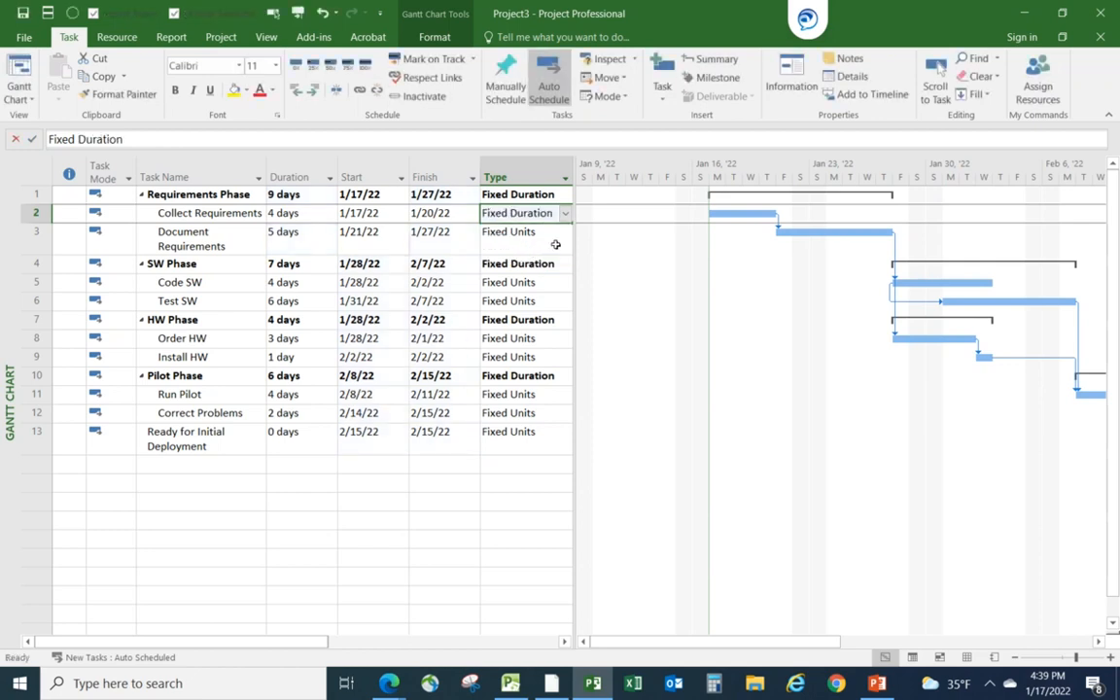
pyautogui.moveTo(569, 228); pyautogui.dragTo(607, 226)
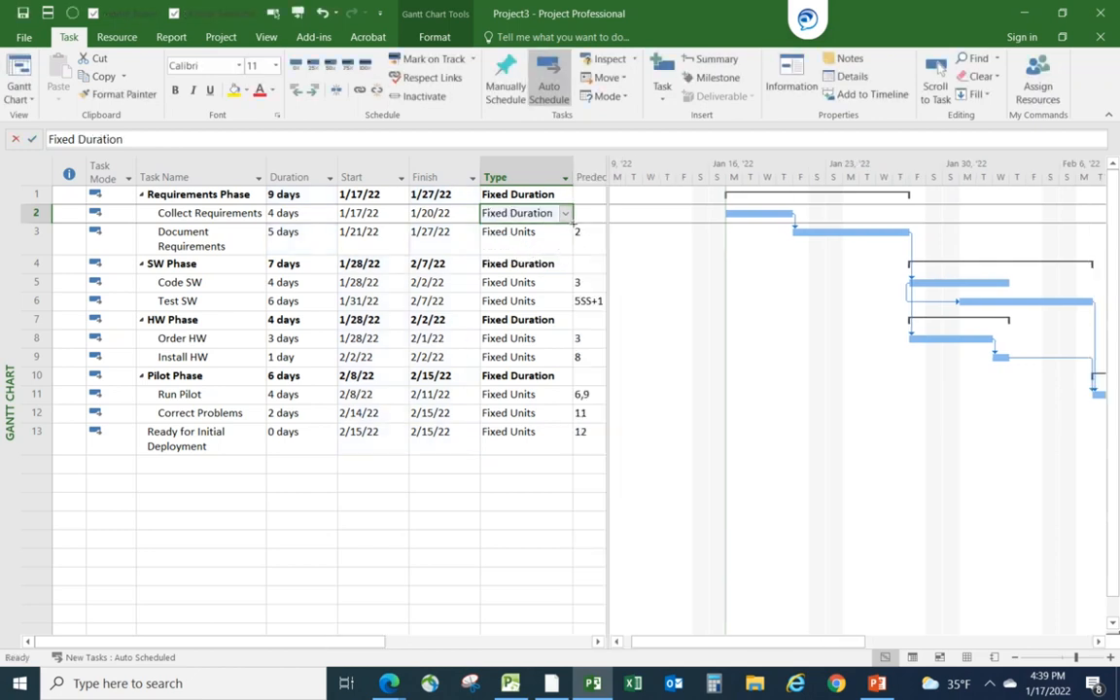
pyautogui.moveTo(573, 222); pyautogui.dragTo(574, 253)
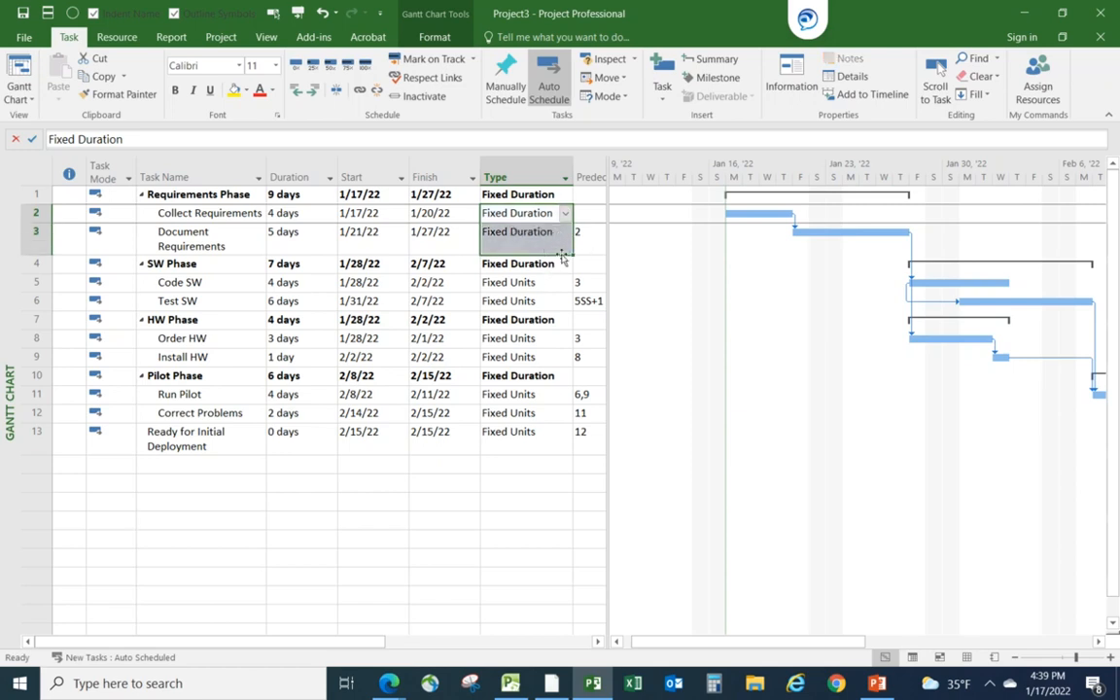
# Step: Set the type of Code SW to Fixed Duration and fill it down to Test SW
pyautogui.click(504, 282)
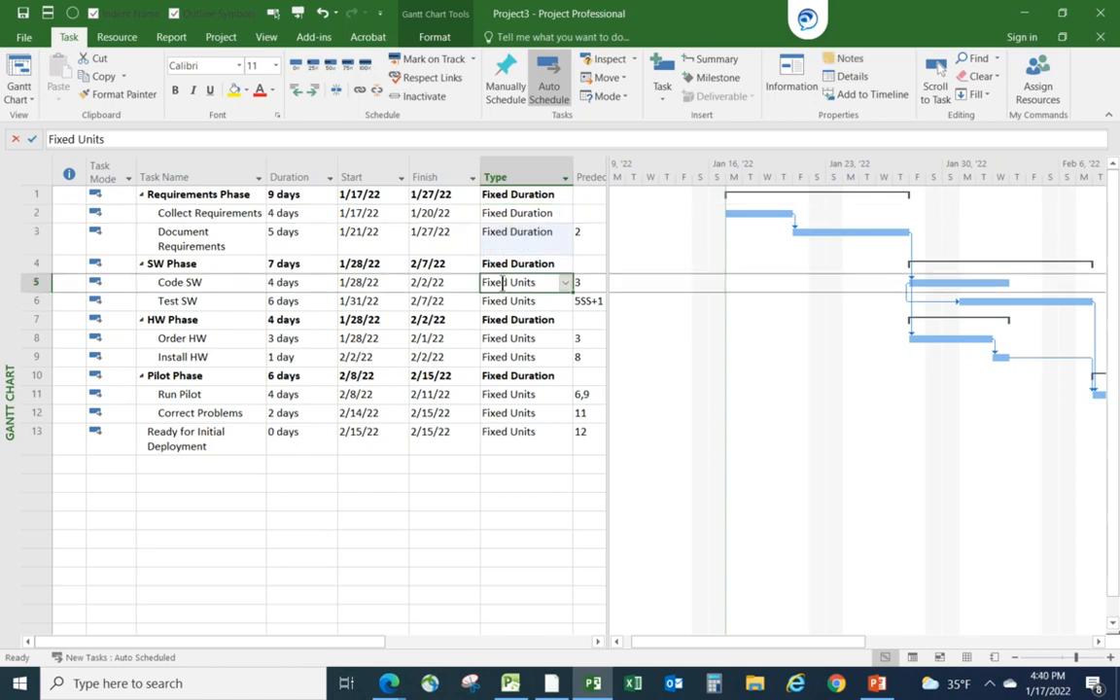
pyautogui.click(564, 283)
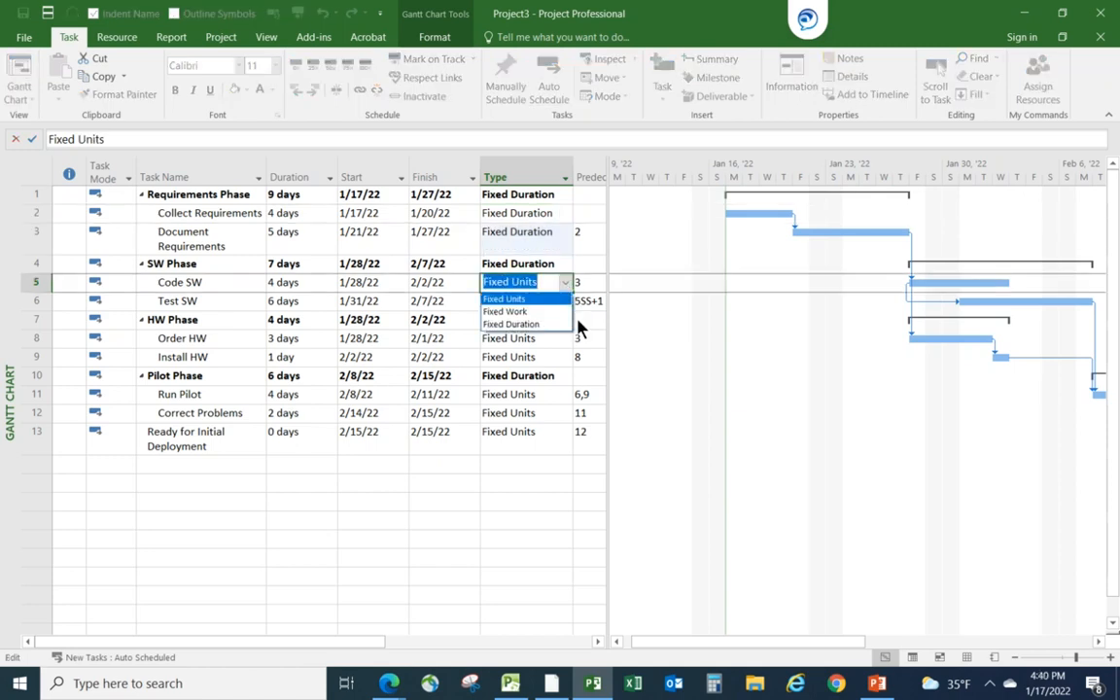
pyautogui.click(520, 324)
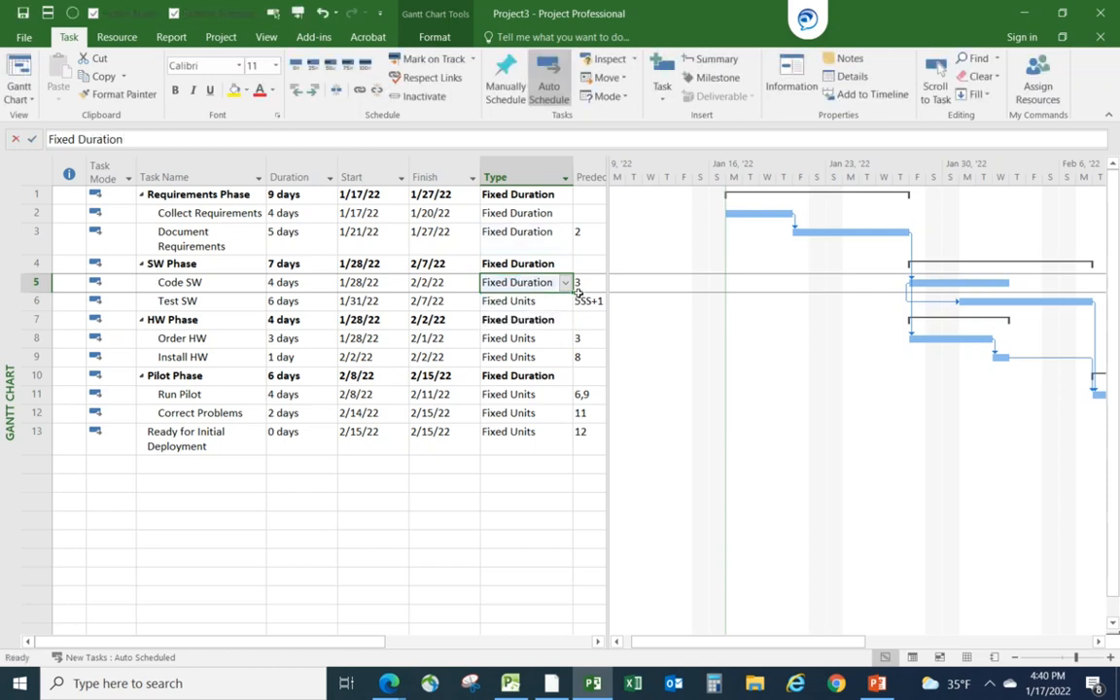
pyautogui.moveTo(572, 290); pyautogui.dragTo(569, 303)
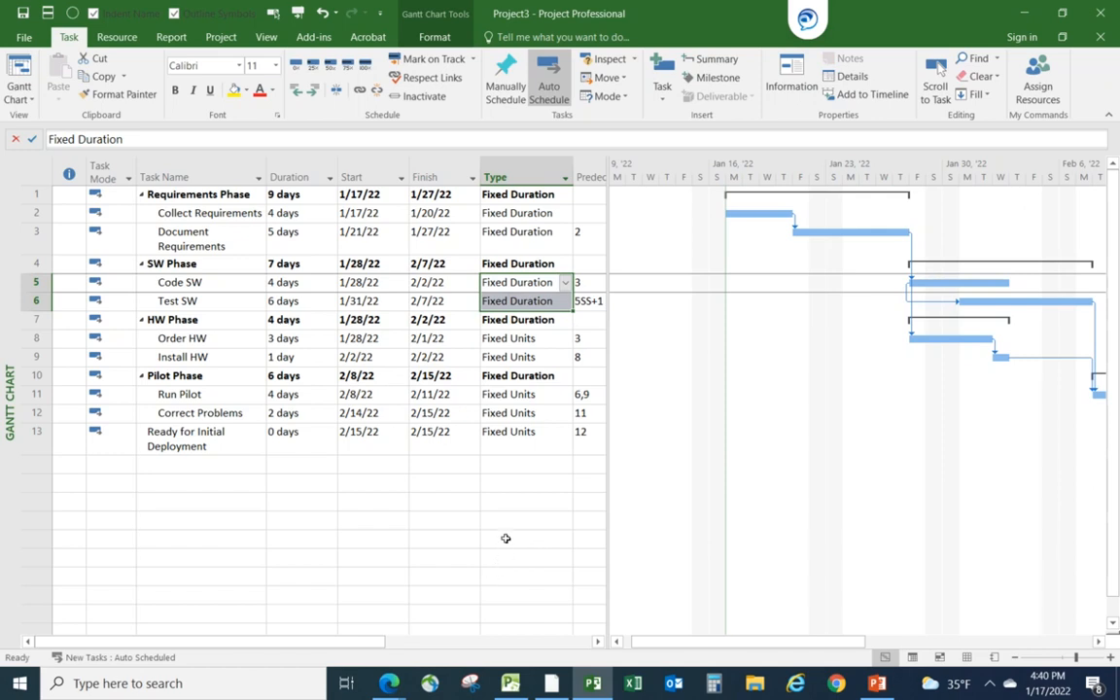
# Step: Change the task type of all tasks at once to Fixed Duration through the Multiple Task Information dialog
pyautogui.click(35, 175)
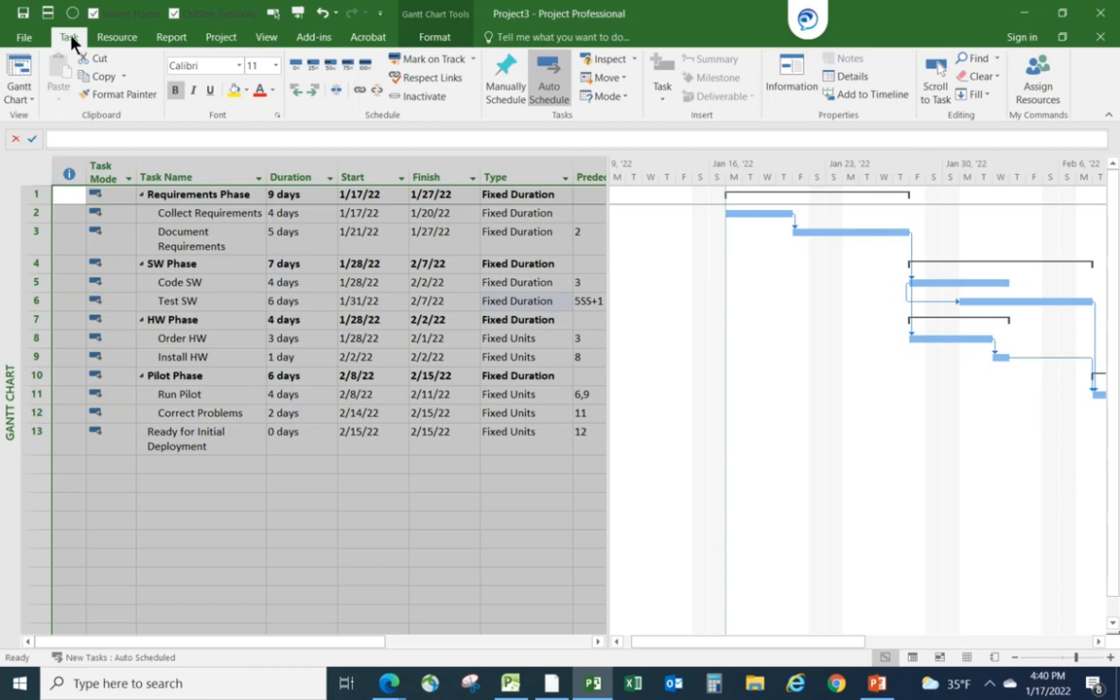
pyautogui.click(792, 85)
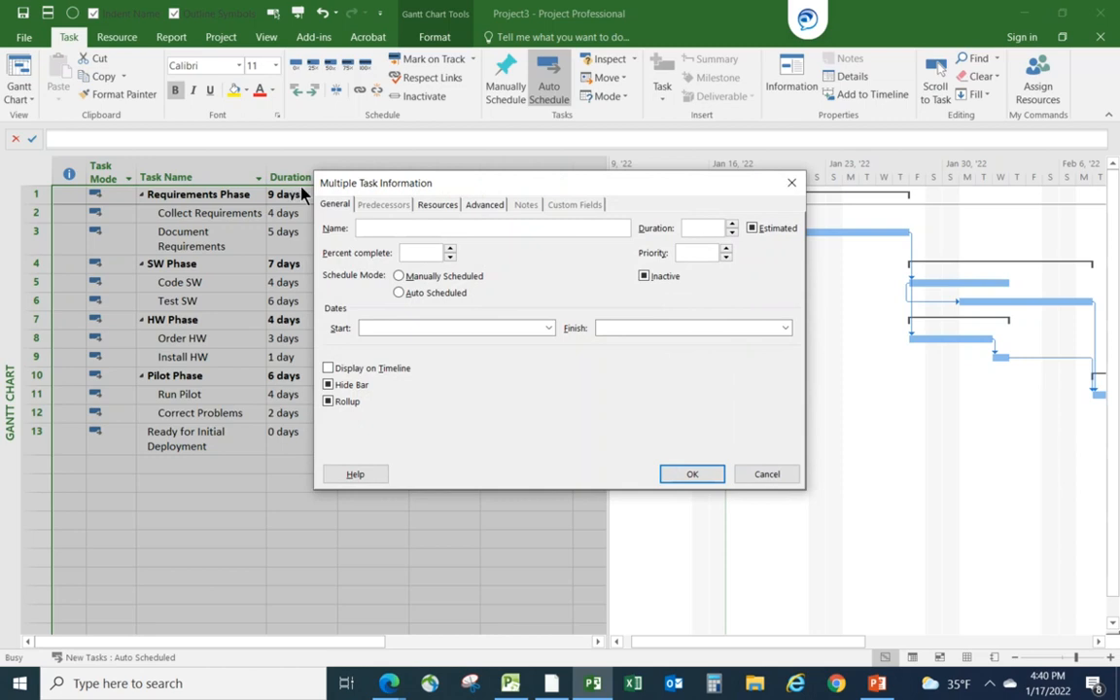
pyautogui.click(480, 208)
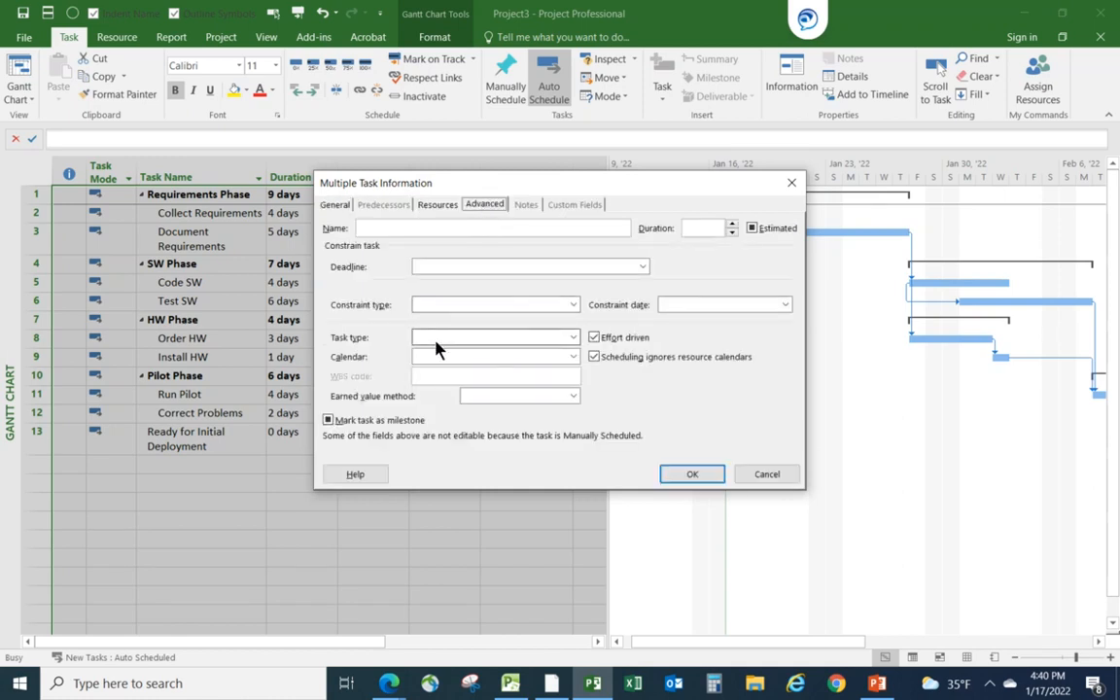
pyautogui.click(573, 338)
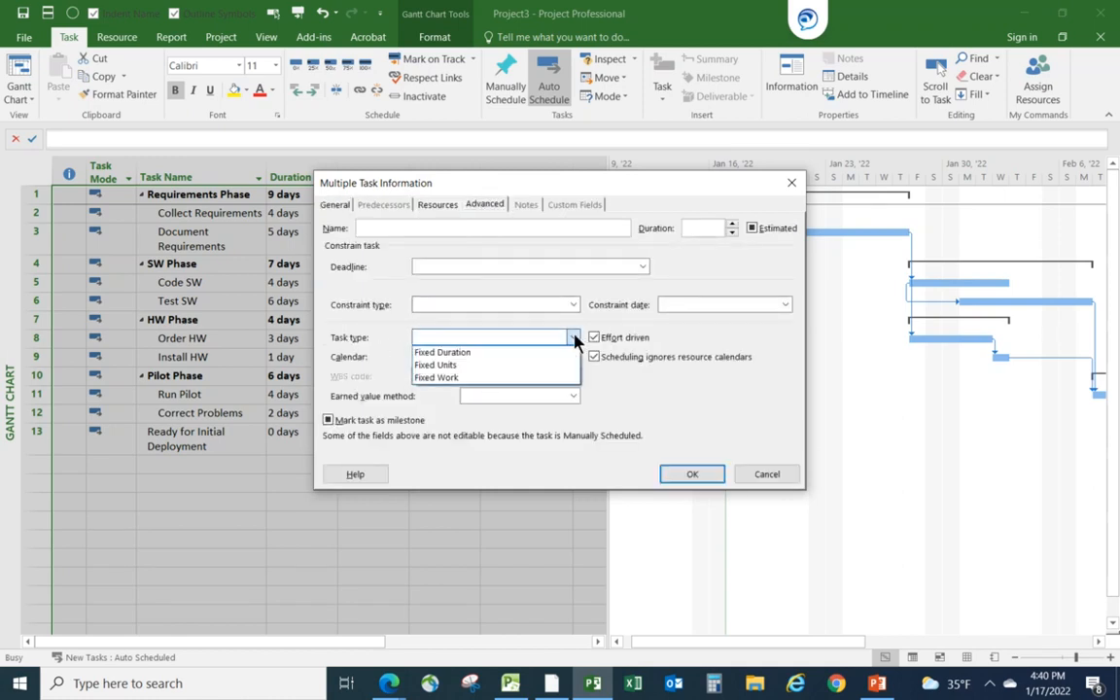
pyautogui.click(483, 354)
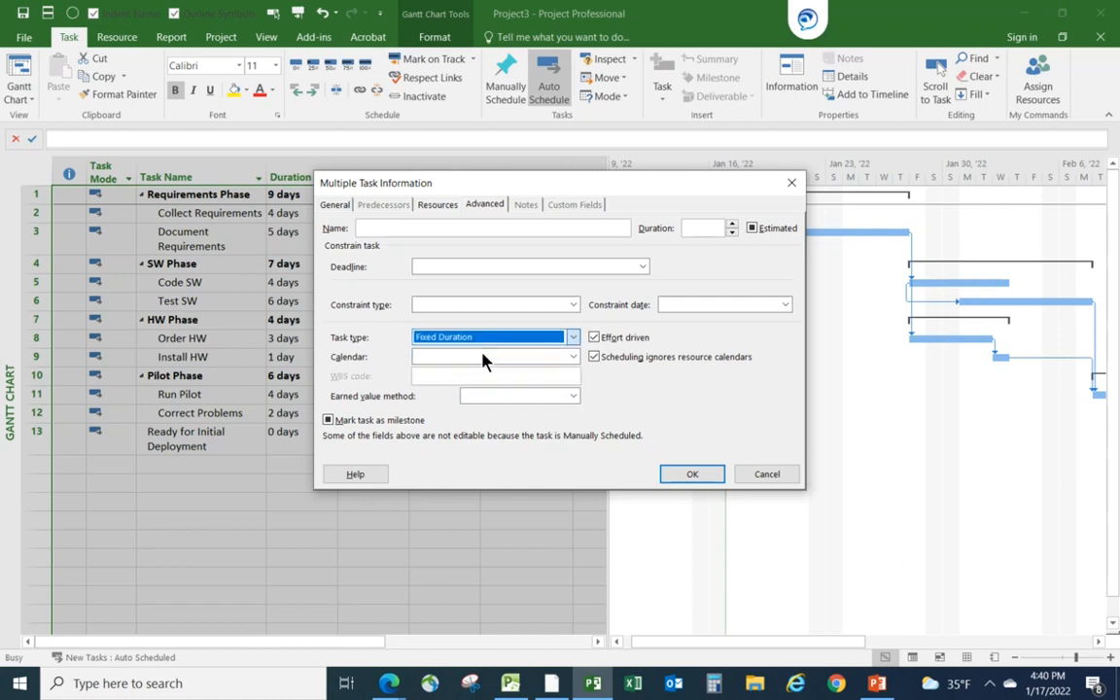
pyautogui.click(690, 476)
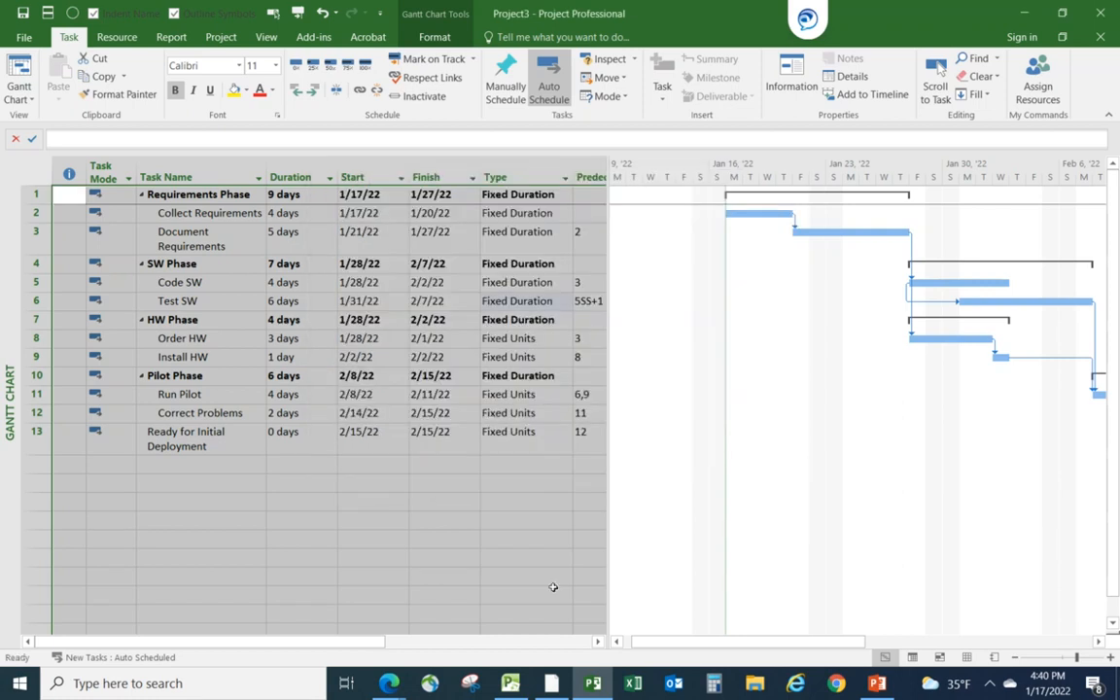
pyautogui.click(384, 558)
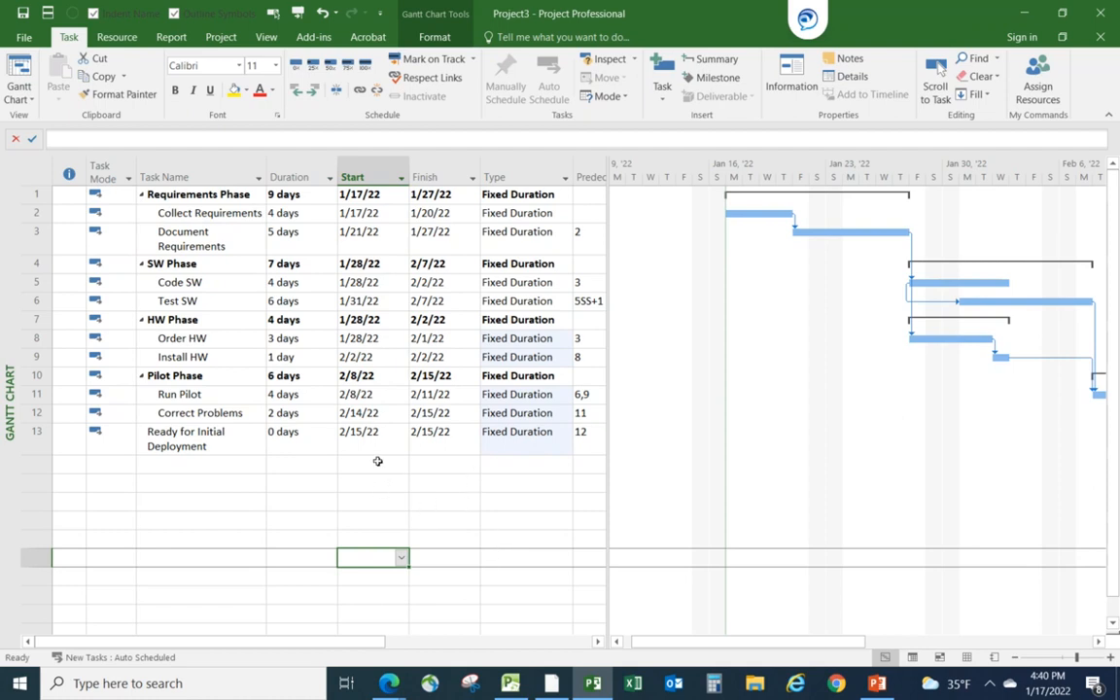
# Step: Set the duration of Install HW to 2 days
pyautogui.click(297, 359)
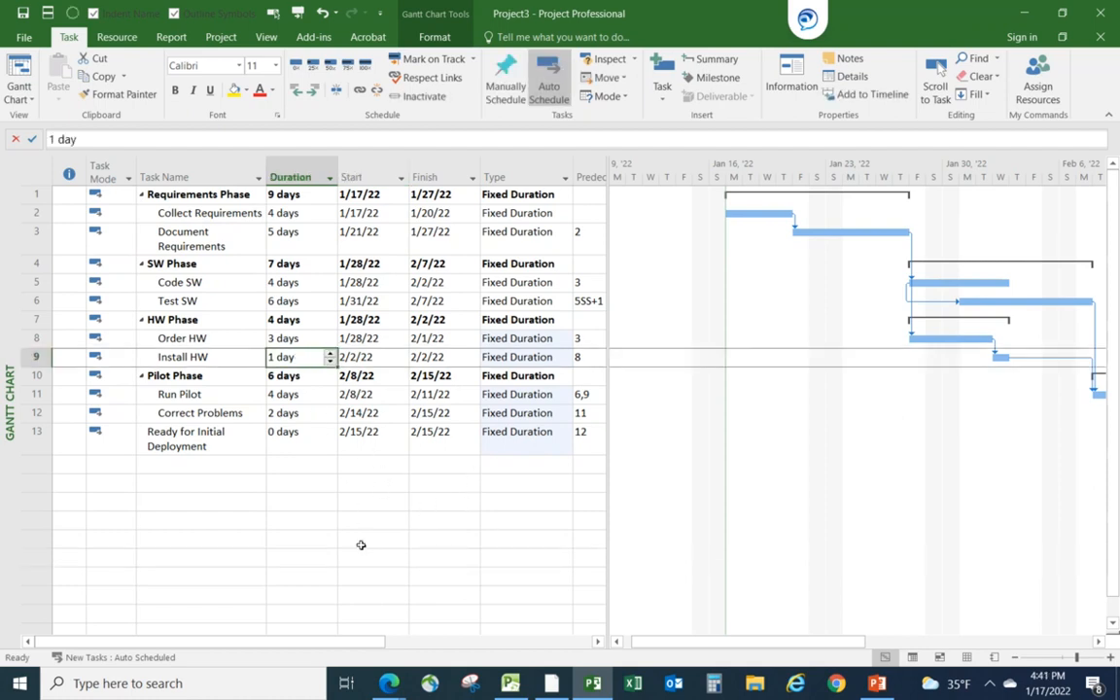
pyautogui.write('2')
pyautogui.press('Return')
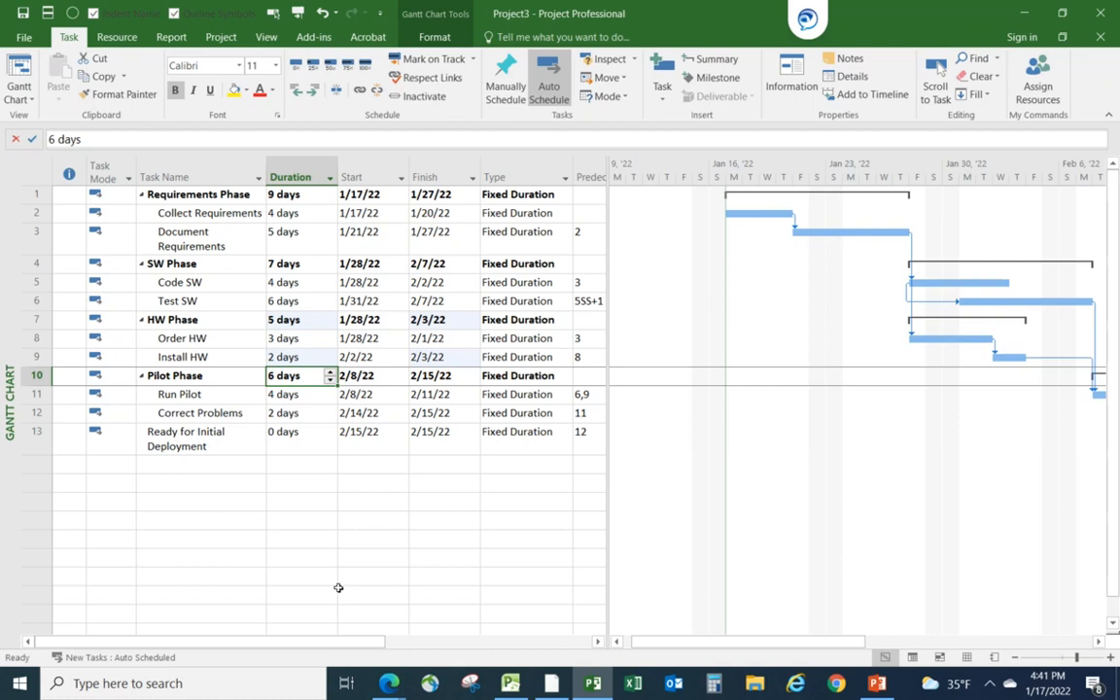
# Step: Add a task named Another Task below Ready for Initial Deployment, leaving one blank row between them
pyautogui.click(1098, 641)
pyautogui.moveTo(1098, 643); pyautogui.dragTo(1096, 646)
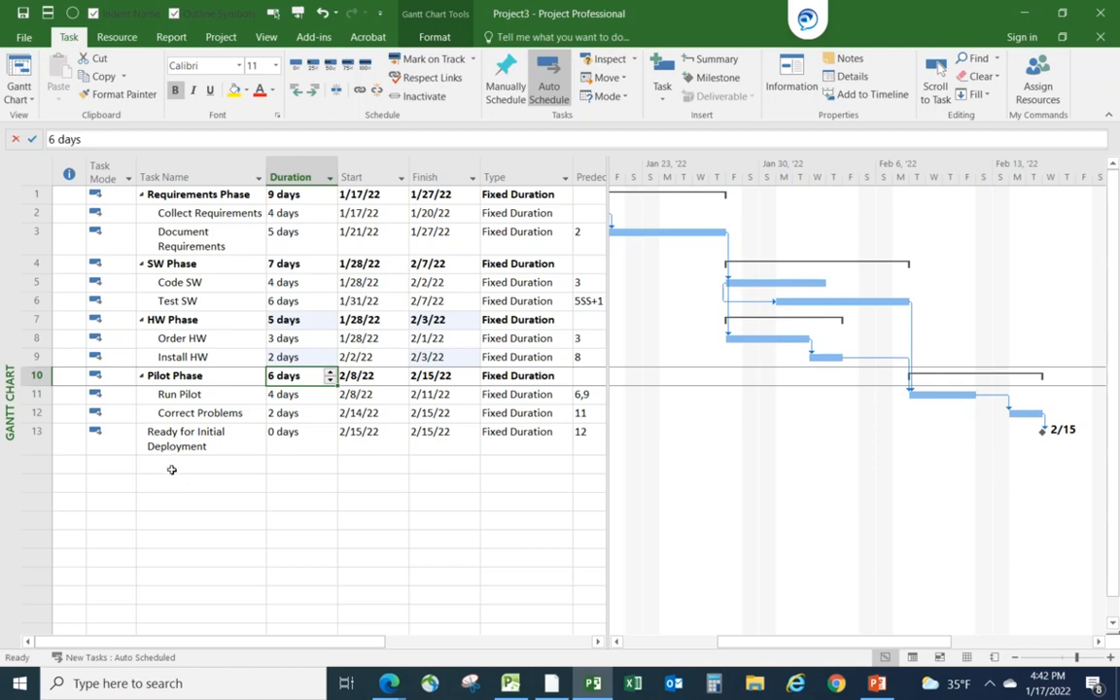
pyautogui.click(171, 468)
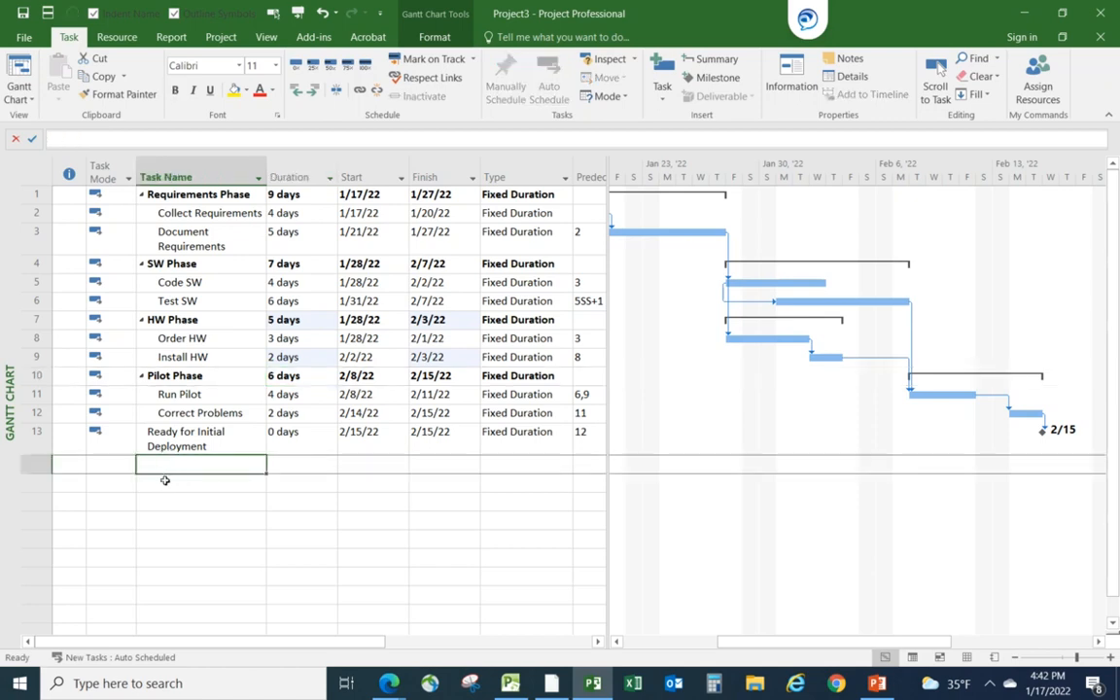
pyautogui.click(165, 482)
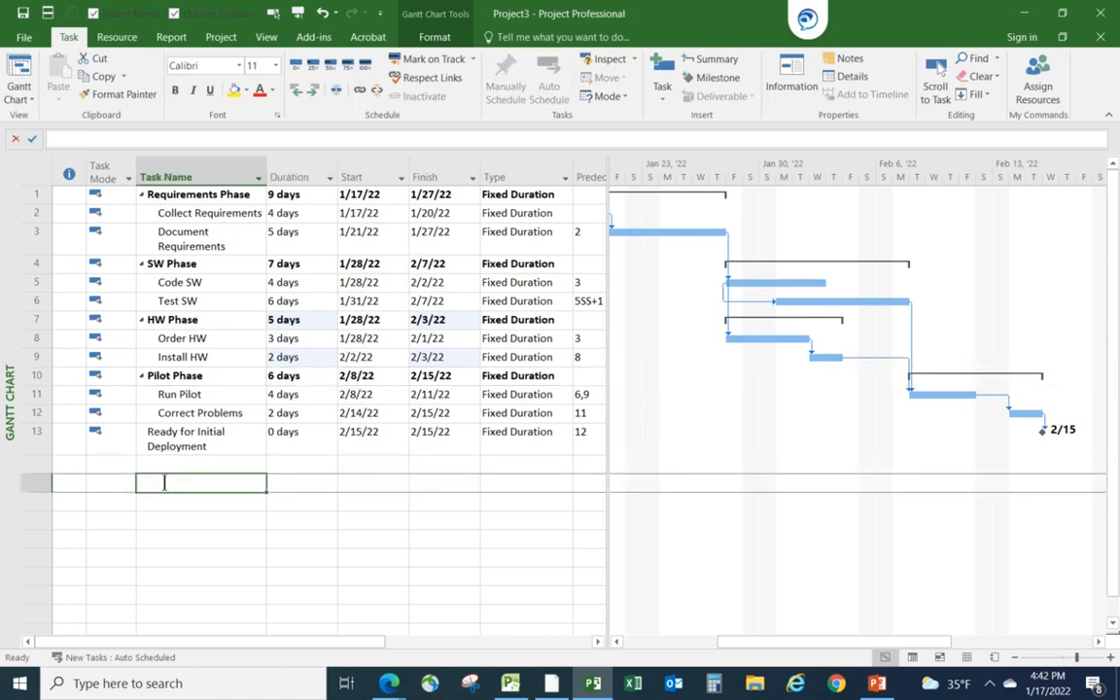
pyautogui.write('Ano')
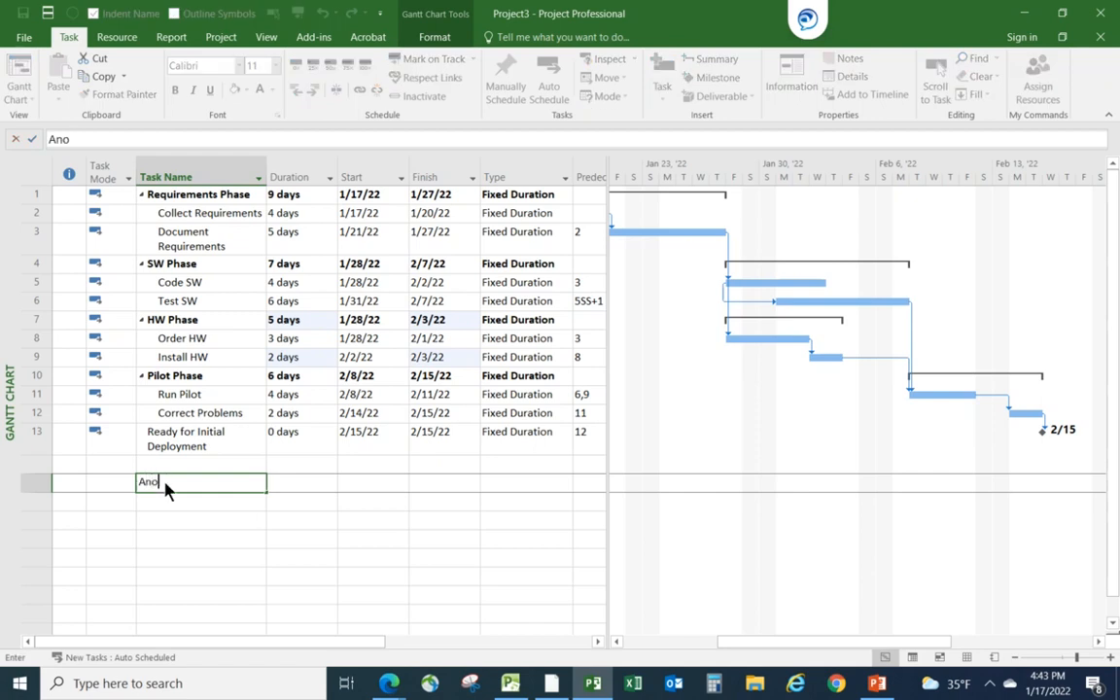
pyautogui.write('ther Task')
pyautogui.press('Return')
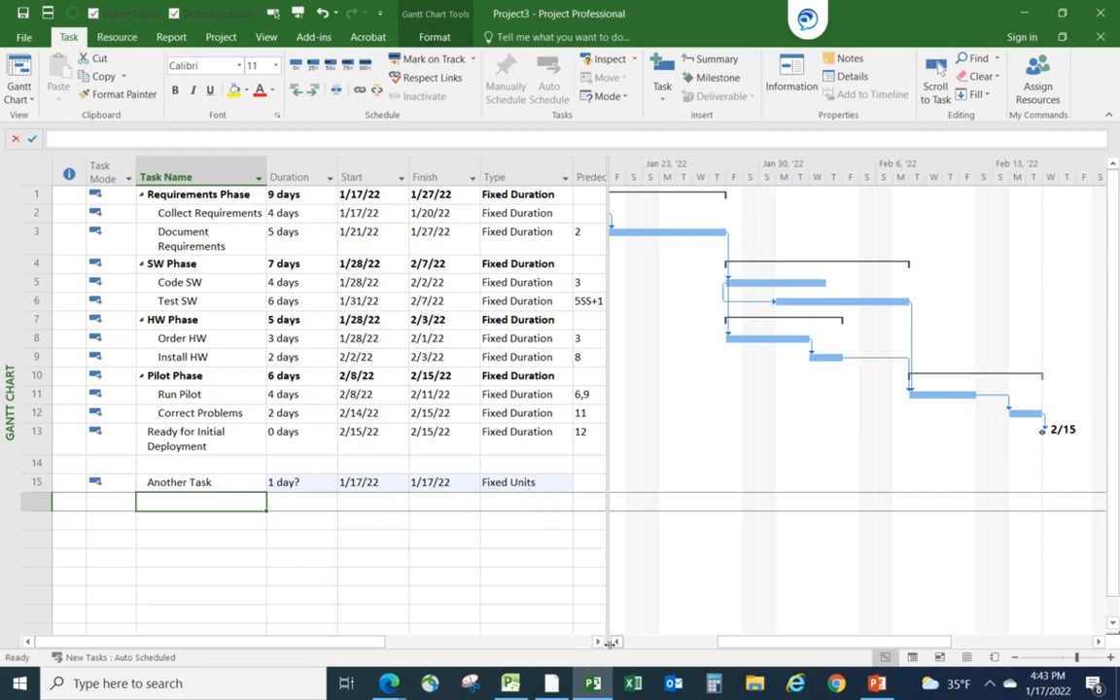
# Step: Examine the Gantt chart timeline to locate the bar of Another Task relative to the other tasks
pyautogui.click(1098, 642)
pyautogui.click(1098, 642)
pyautogui.click(1099, 643)
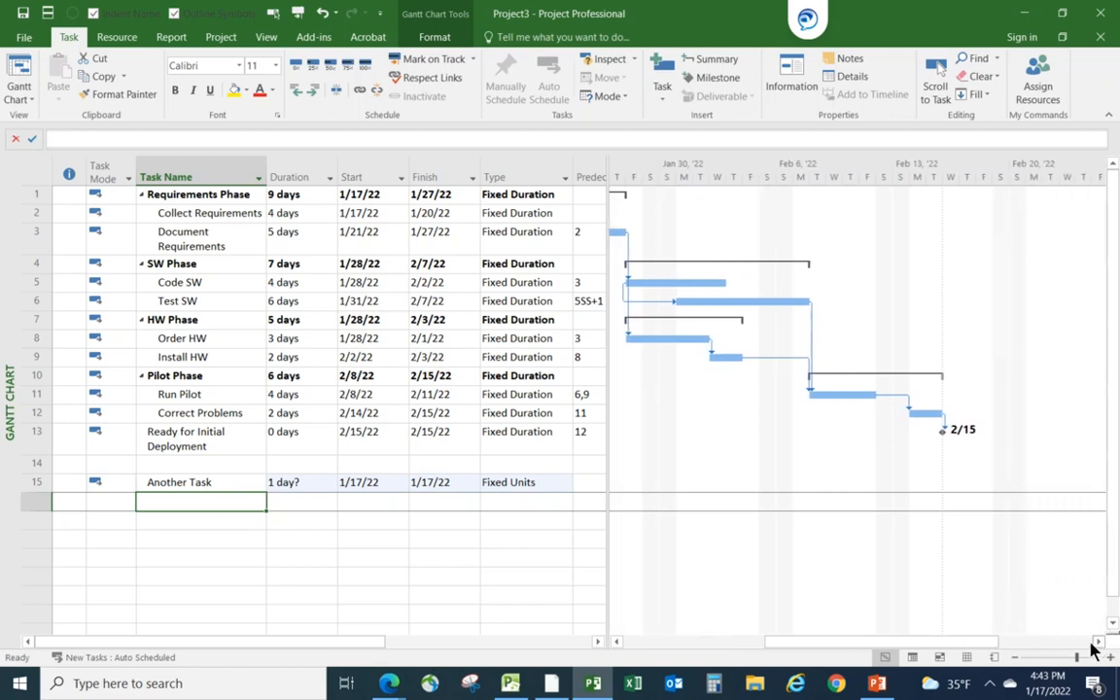
pyautogui.click(616, 642)
pyautogui.click(616, 642)
pyautogui.click(616, 642)
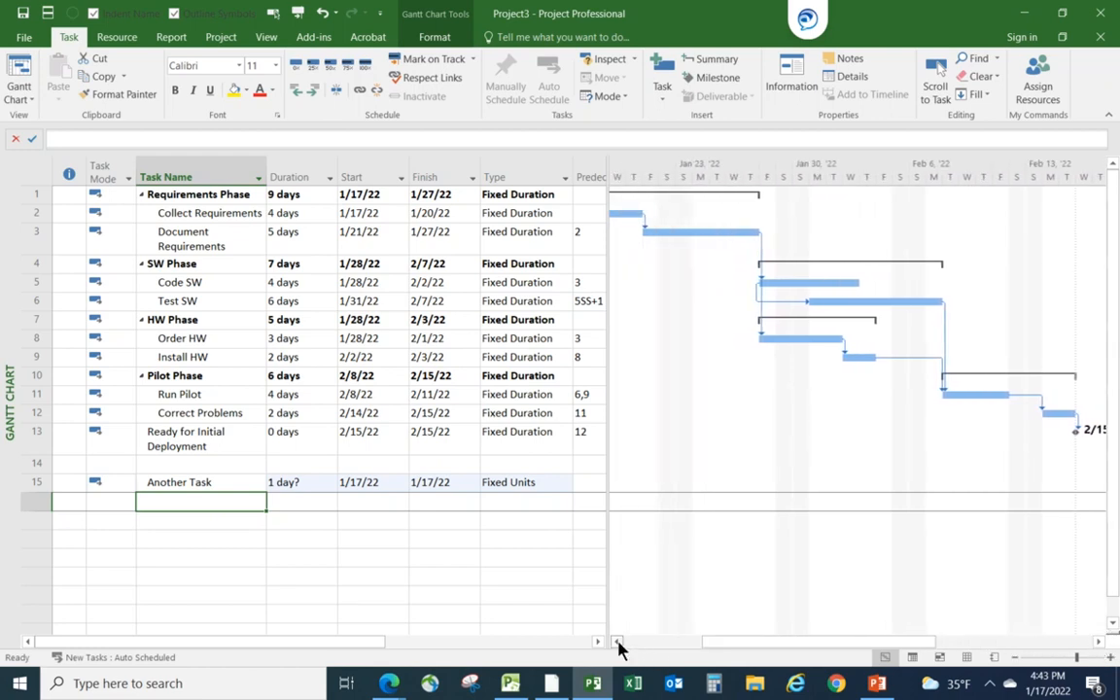
pyautogui.click(616, 642)
pyautogui.click(616, 643)
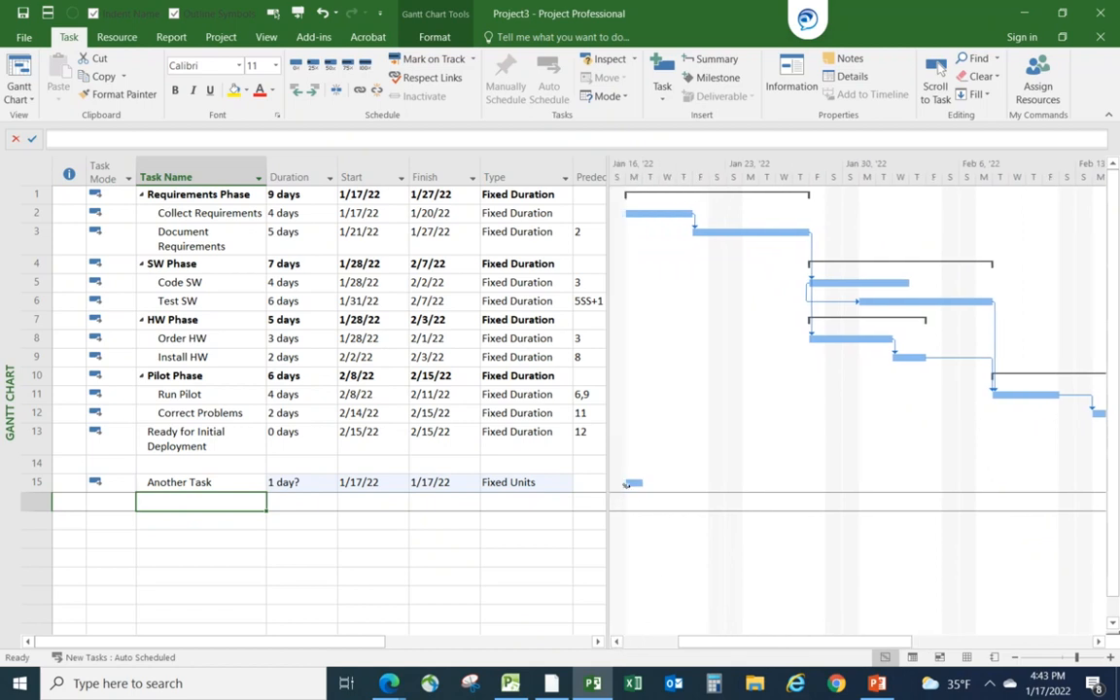
pyautogui.click(616, 643)
pyautogui.click(617, 642)
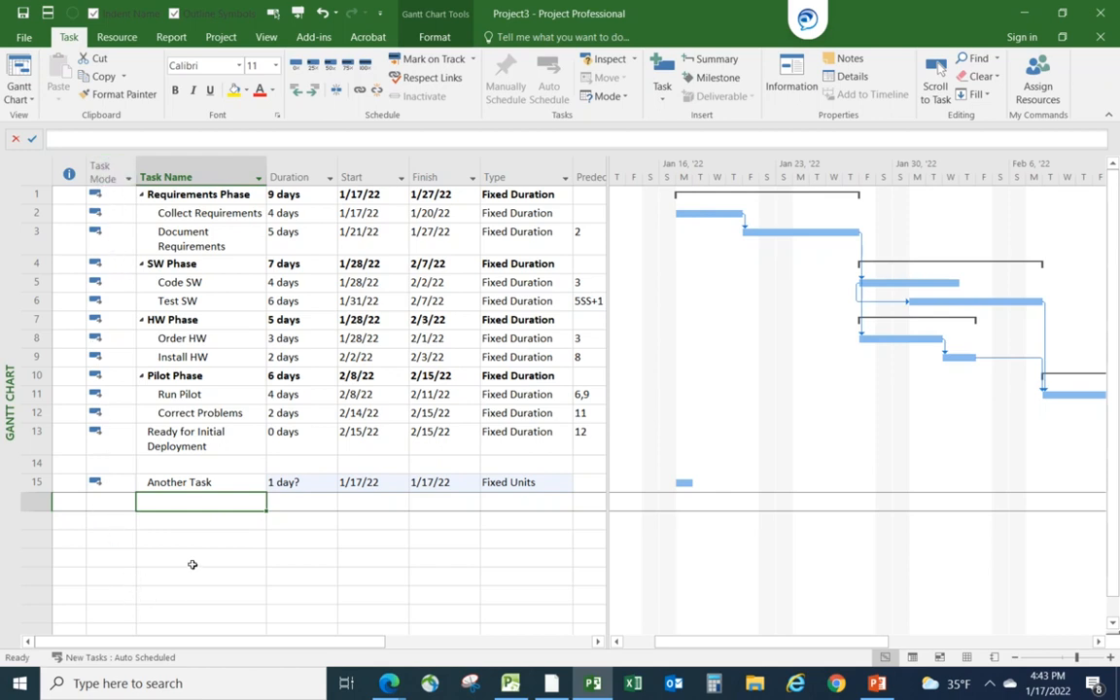
pyautogui.click(106, 173)
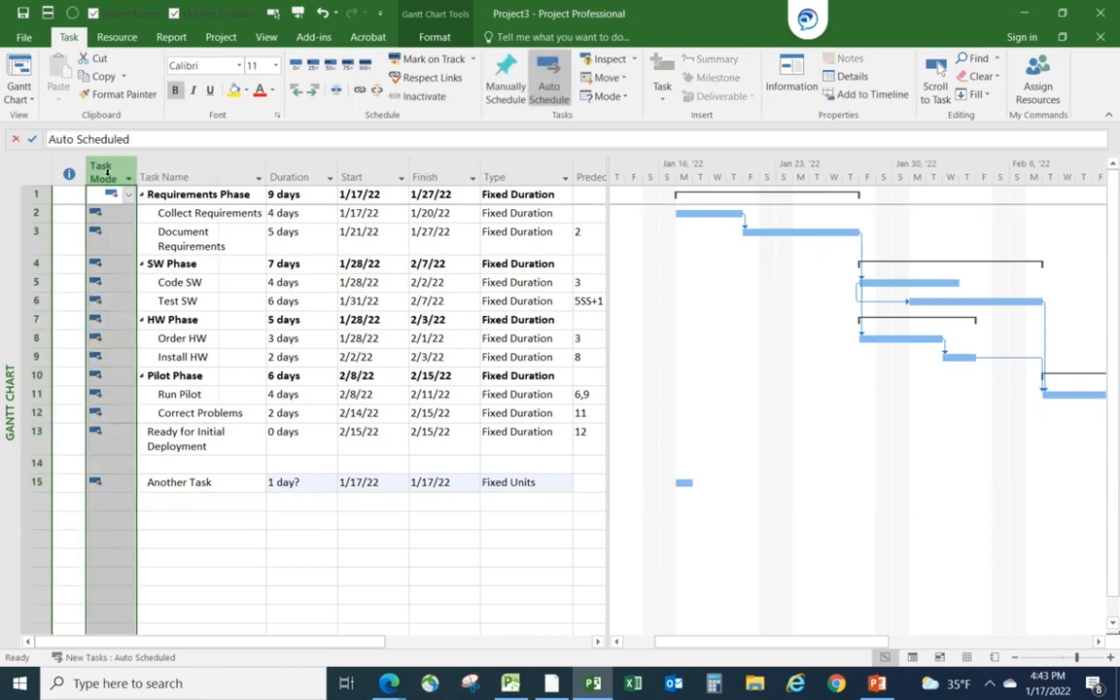
pyautogui.rightClick(107, 178)
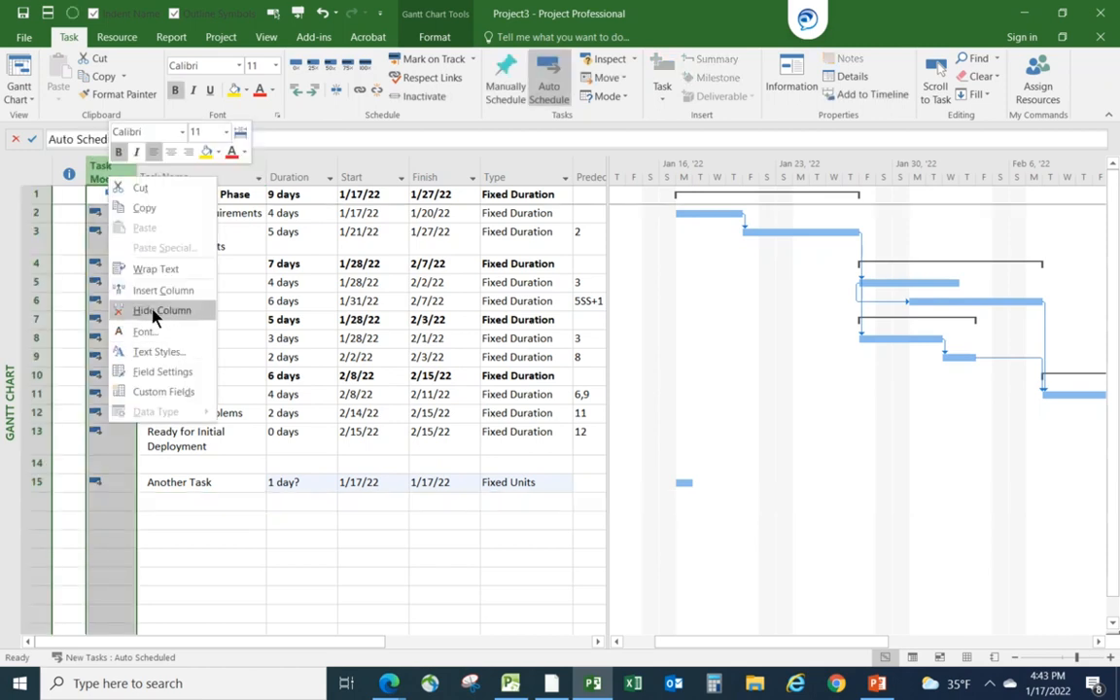
pyautogui.press('Escape')
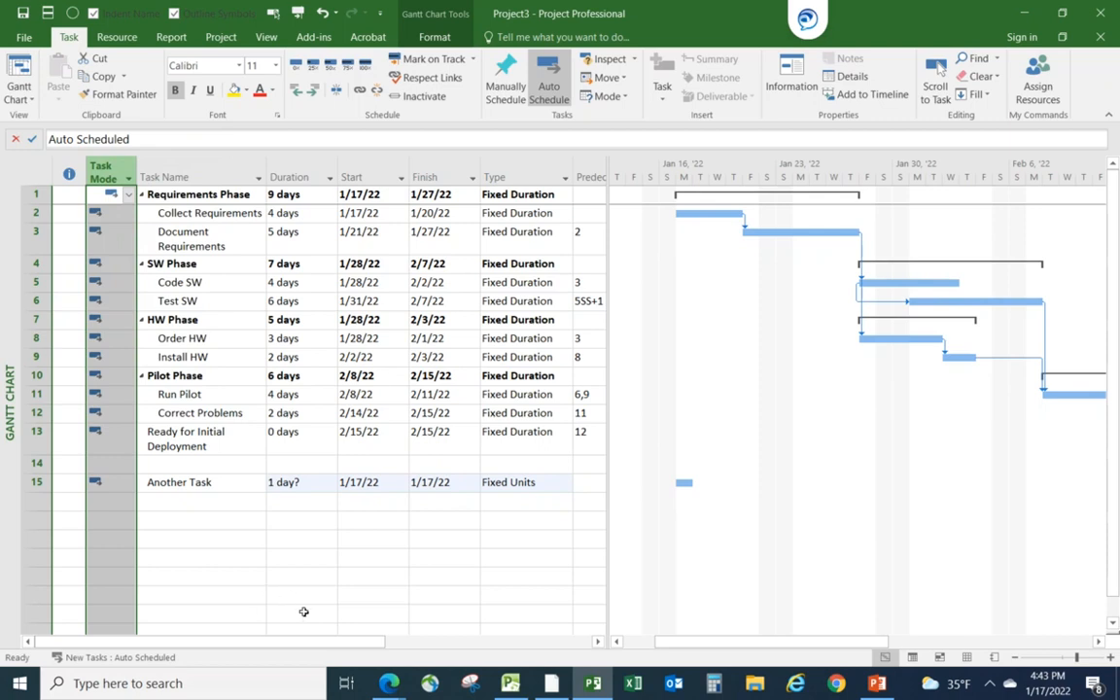
# Step: Switch the task mode of Another Task to Manually Scheduled and return it to Auto Scheduled
pyautogui.click(110, 483)
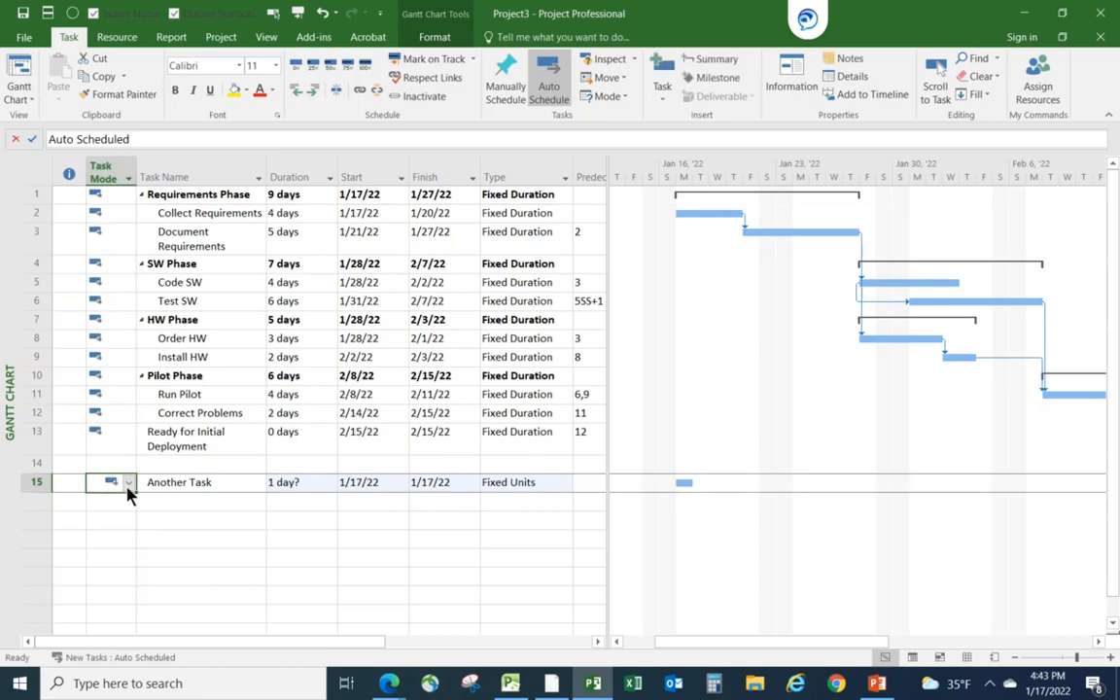
pyautogui.click(129, 483)
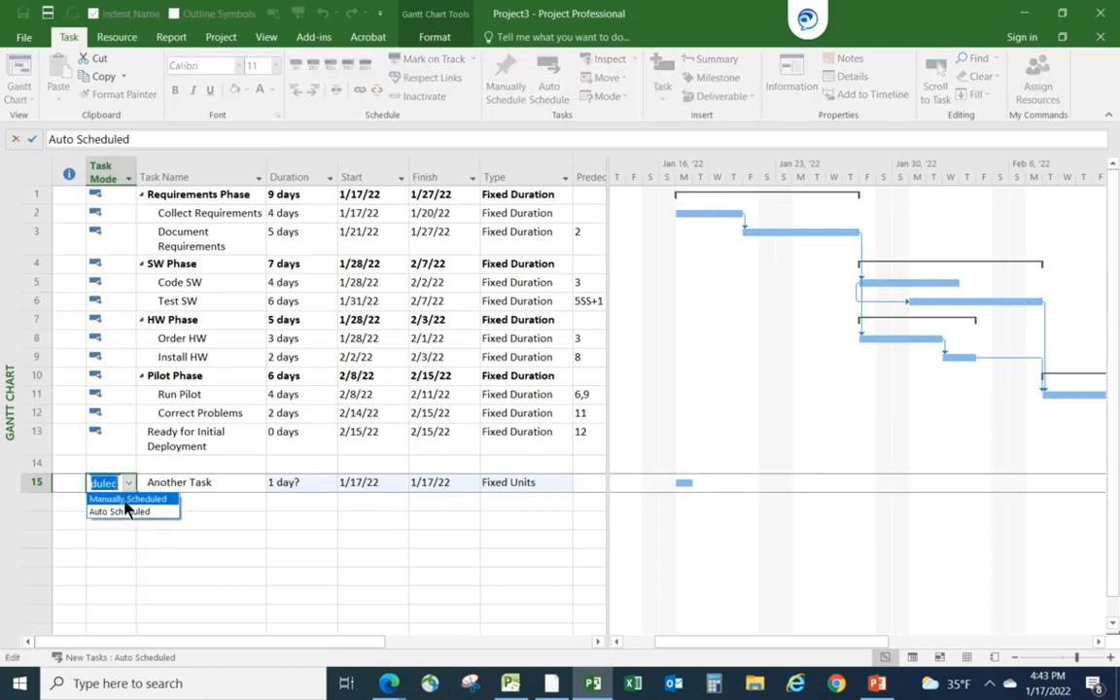
pyautogui.click(123, 498)
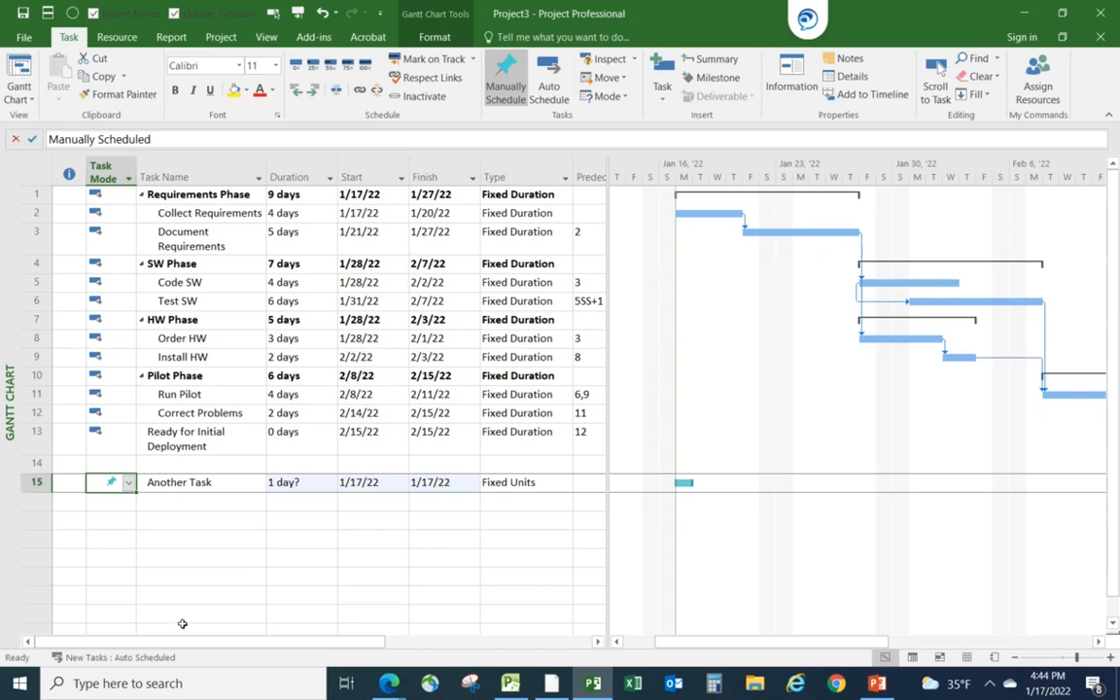
pyautogui.click(128, 482)
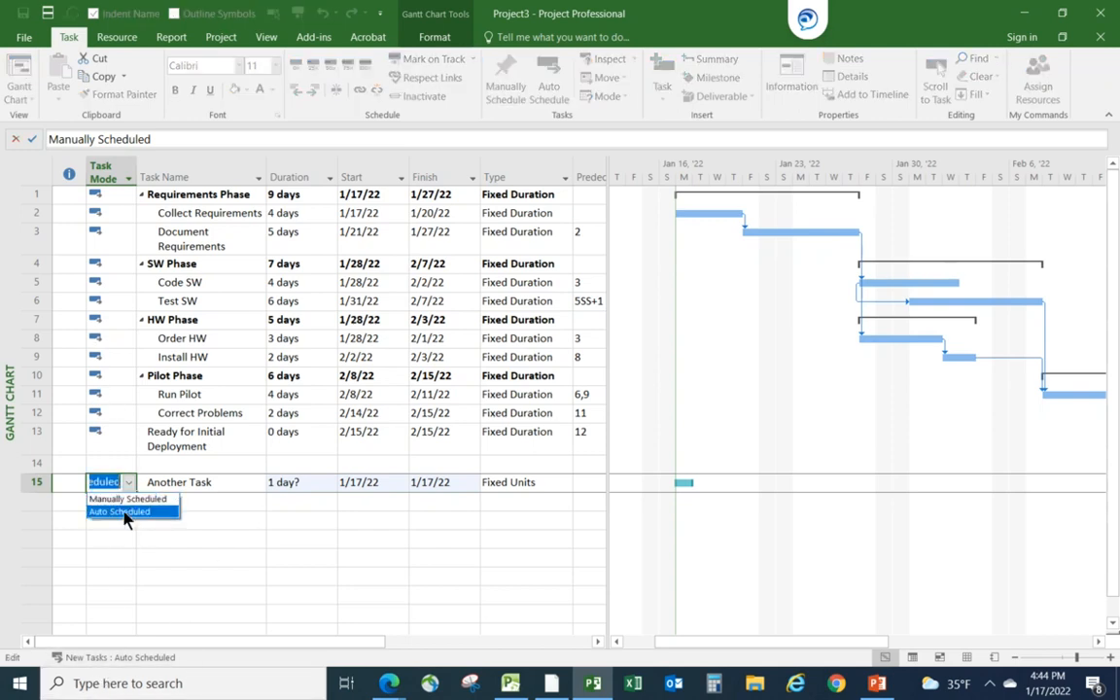
pyautogui.click(123, 510)
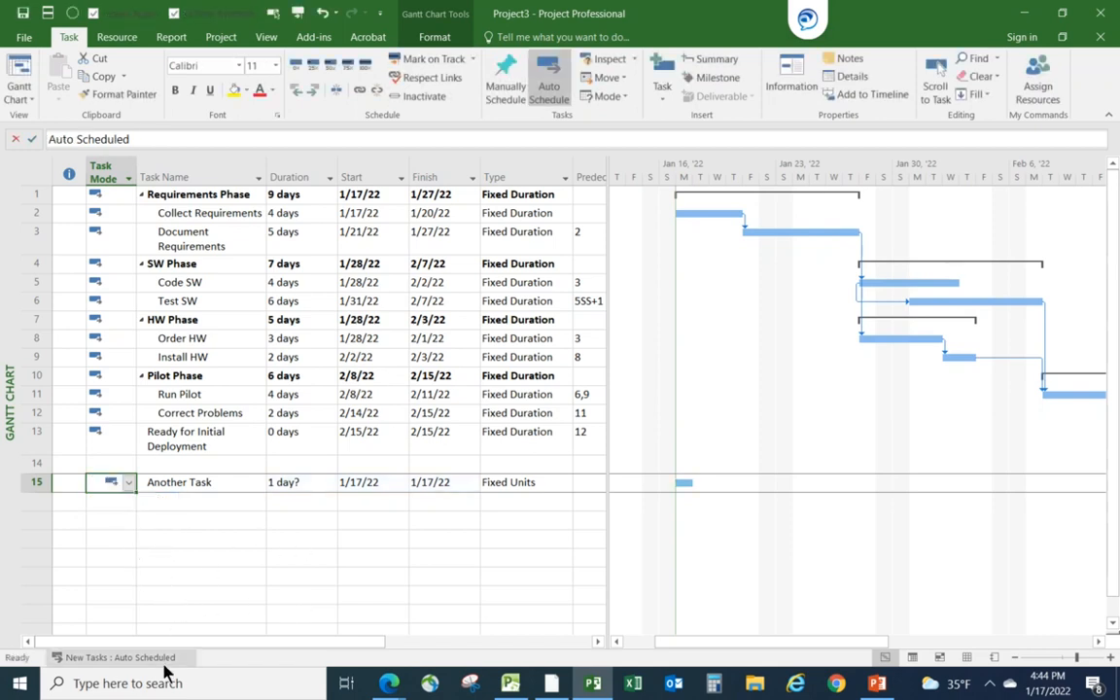
# Step: Make new tasks Manually Scheduled by default and add a task named Manual Task directly below Another Task
pyautogui.click(110, 661)
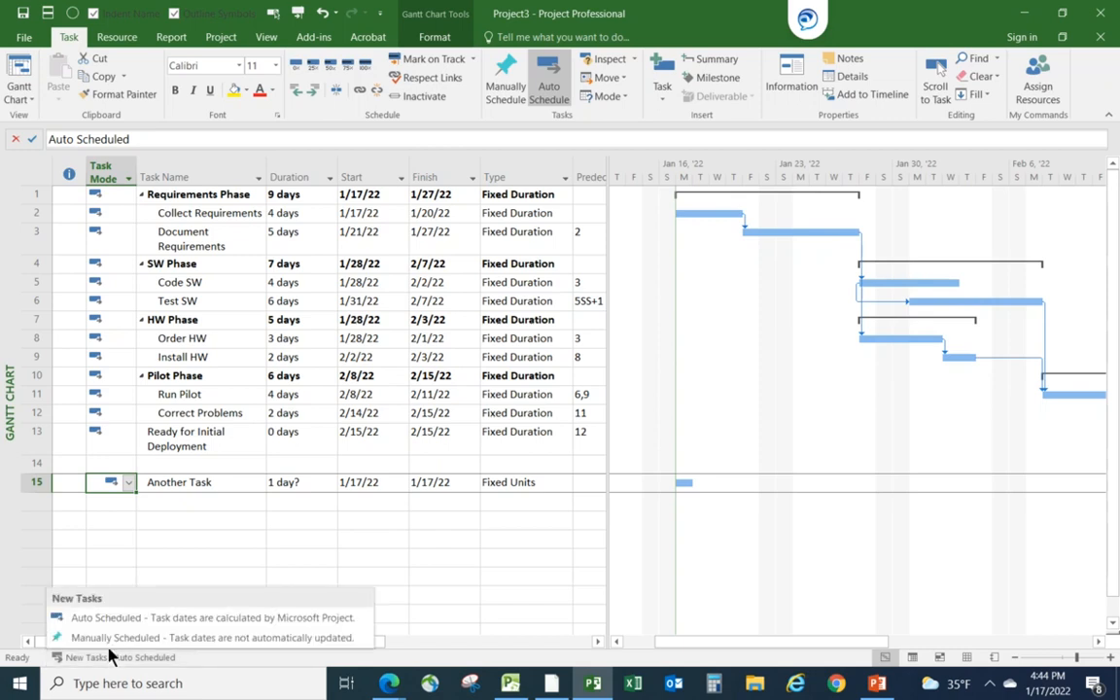
pyautogui.click(103, 639)
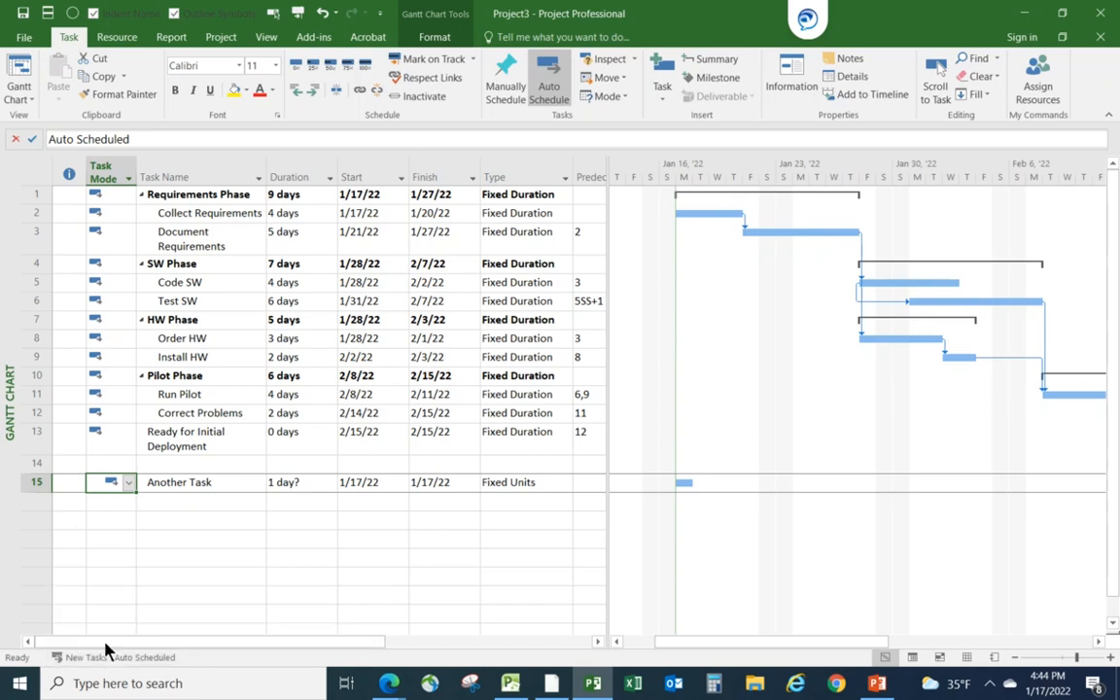
pyautogui.click(158, 501)
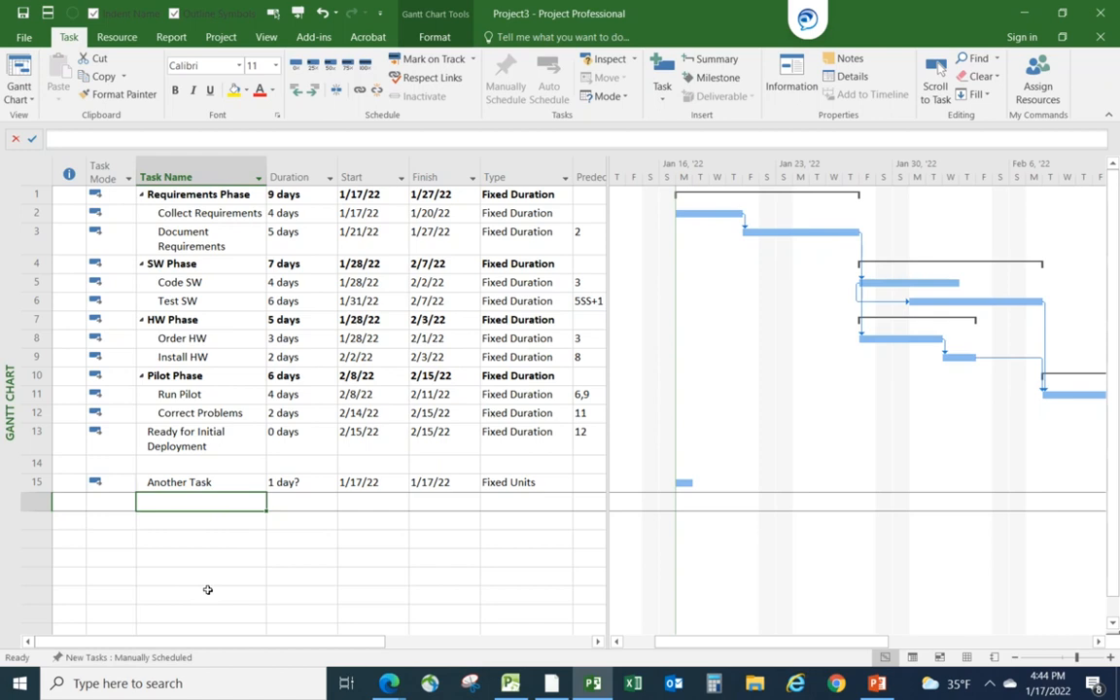
pyautogui.write('Manual R')
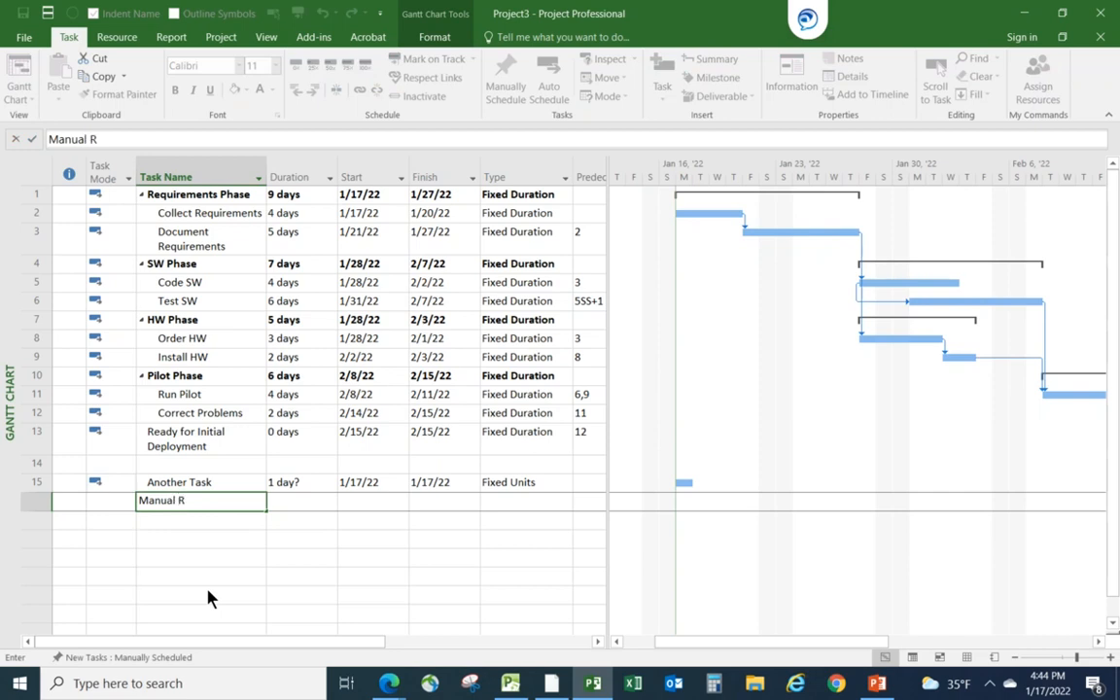
pyautogui.press('BackSpace')
pyautogui.write('Task')
pyautogui.press('Return')
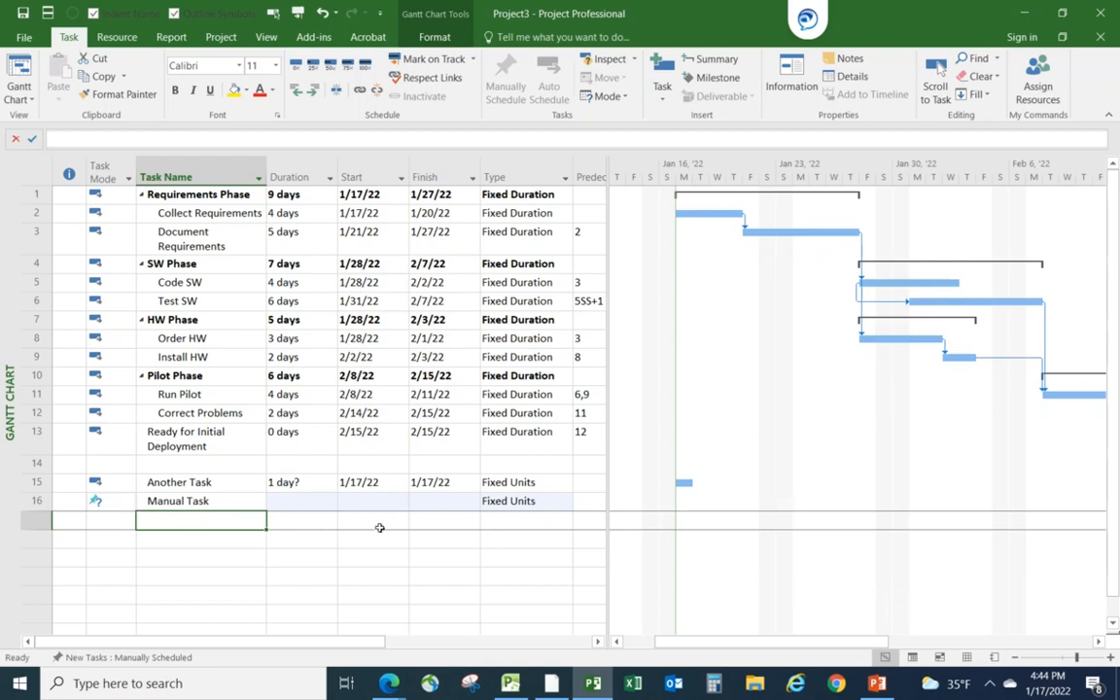
# Step: Give Manual Task a start date of 1/18/22 and a duration of 4 days
pyautogui.click(366, 501)
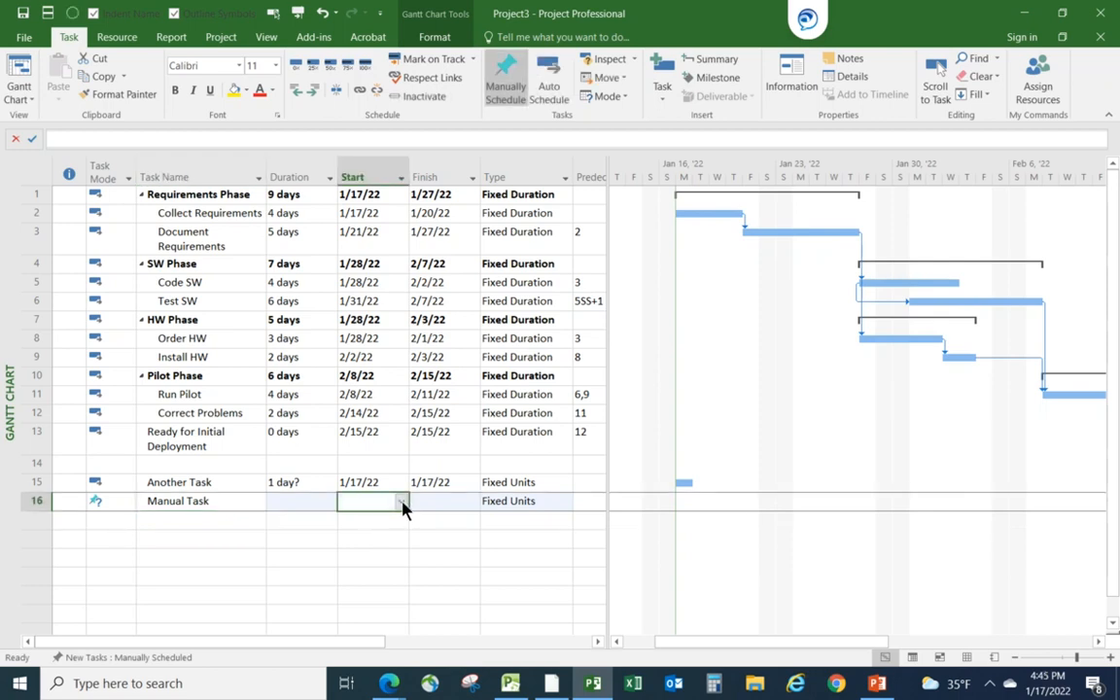
pyautogui.click(402, 503)
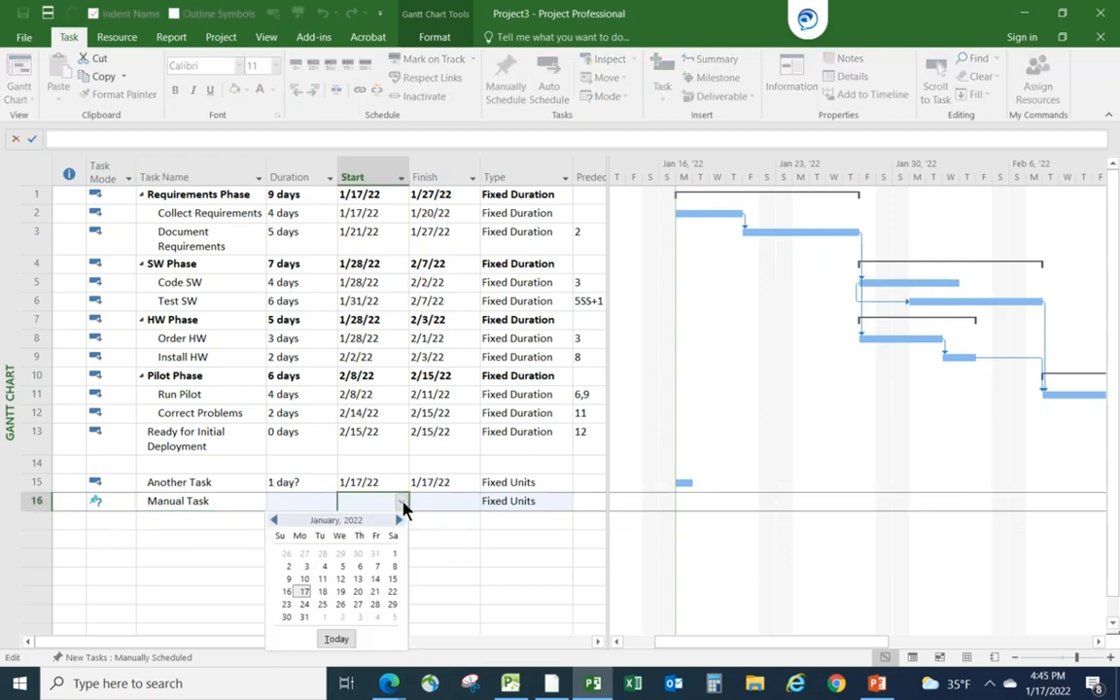
pyautogui.click(323, 592)
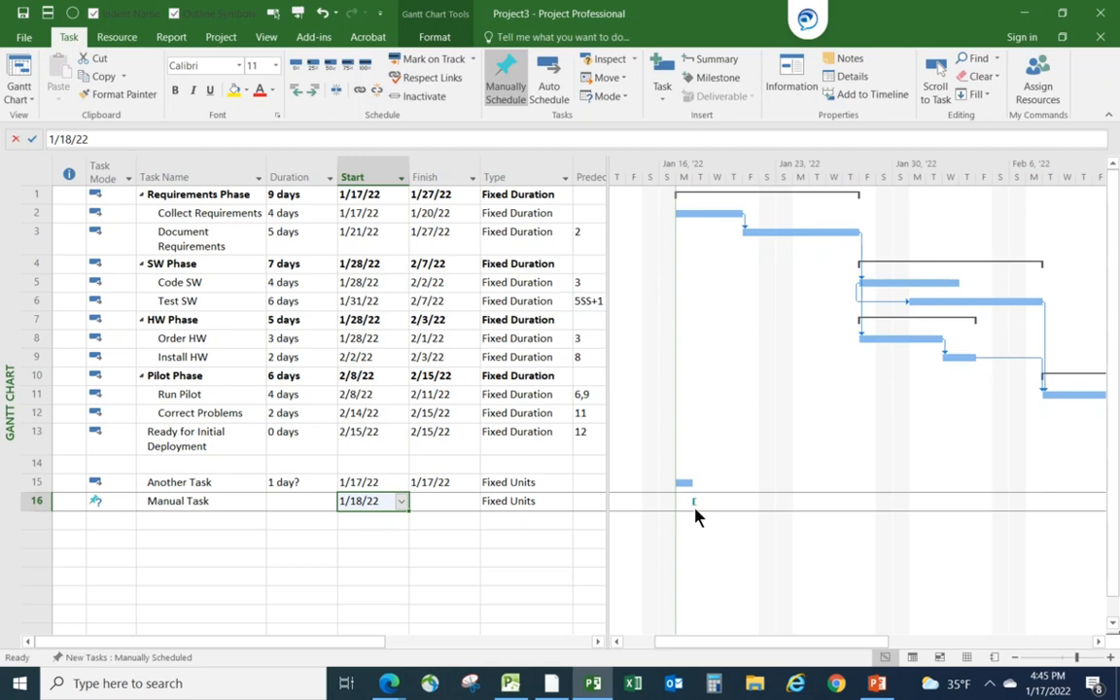
pyautogui.click(293, 502)
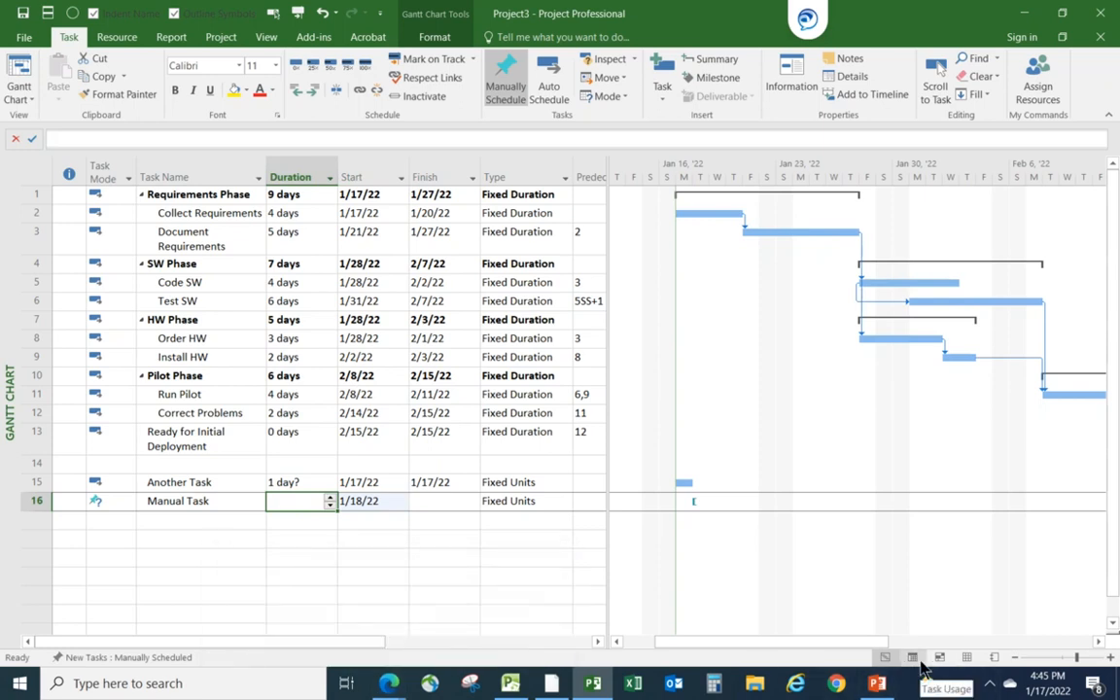
pyautogui.write('4d')
pyautogui.press('Return')
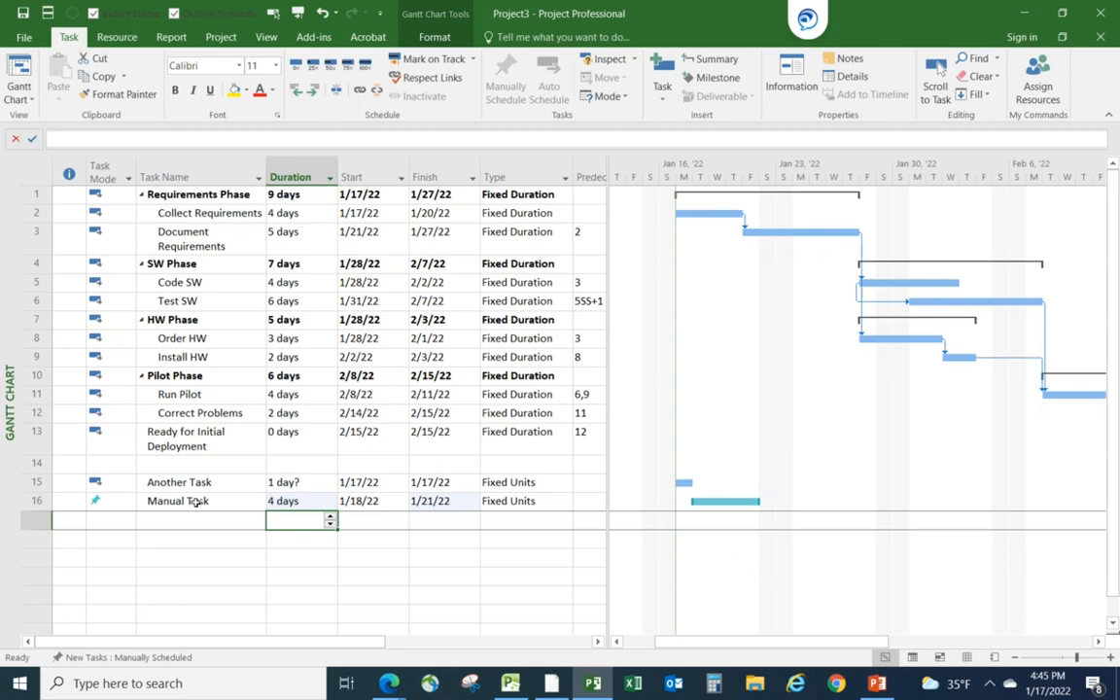
# Step: Add a task named Another Manual Task directly below Manual Task
pyautogui.click(166, 520)
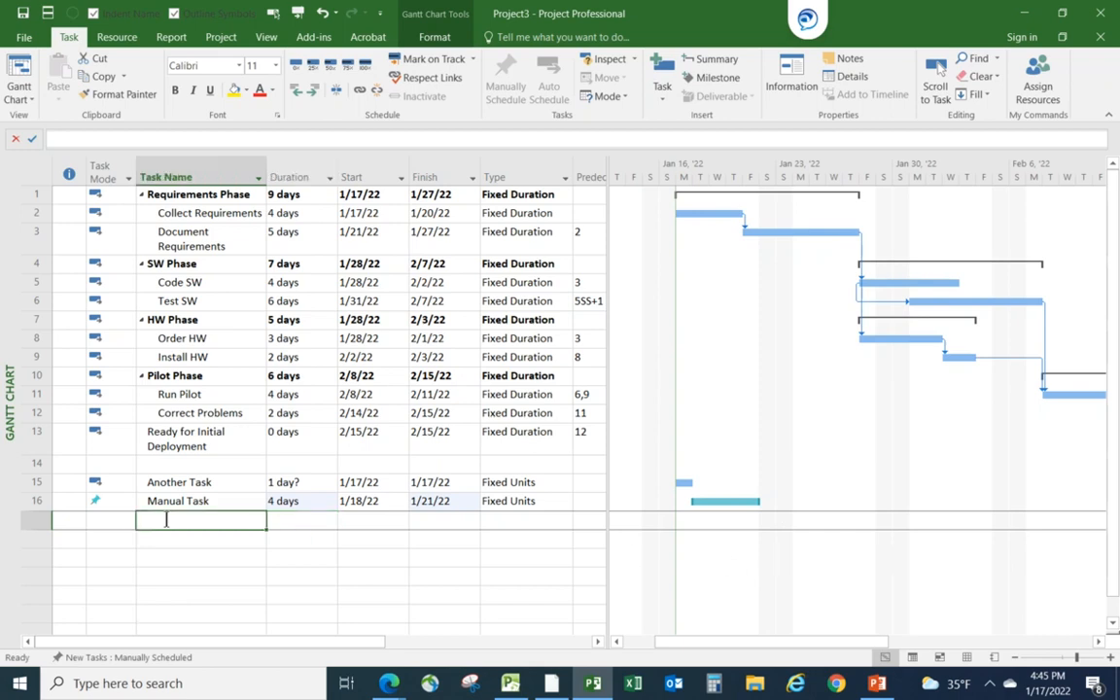
pyautogui.write('Another ')
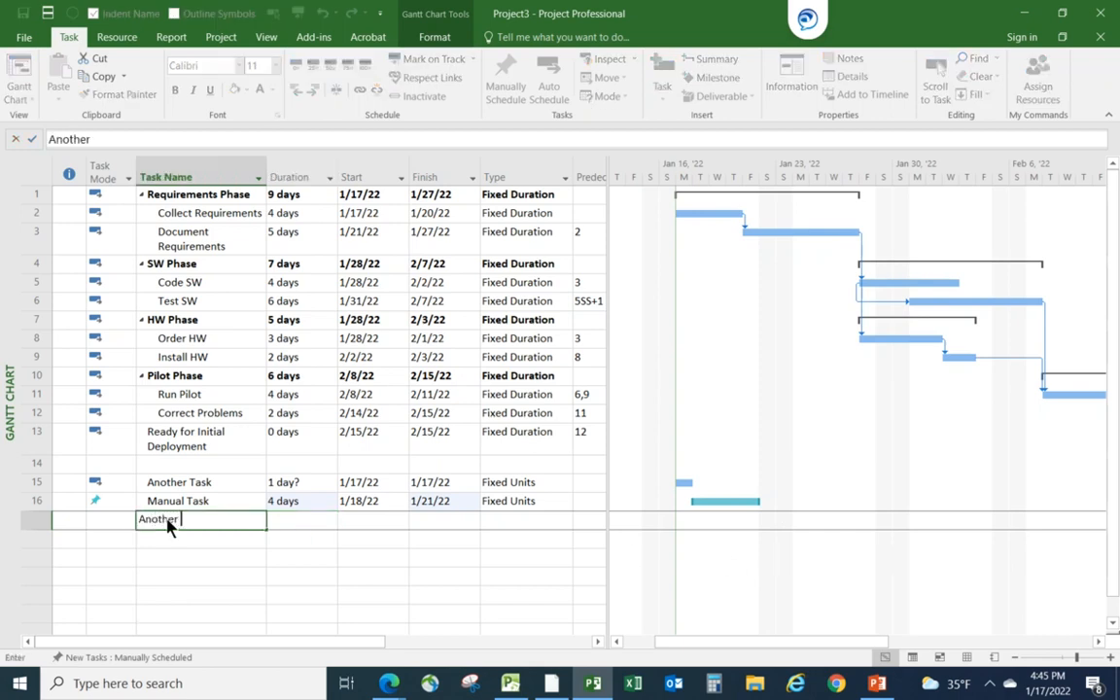
pyautogui.write('Manual Task')
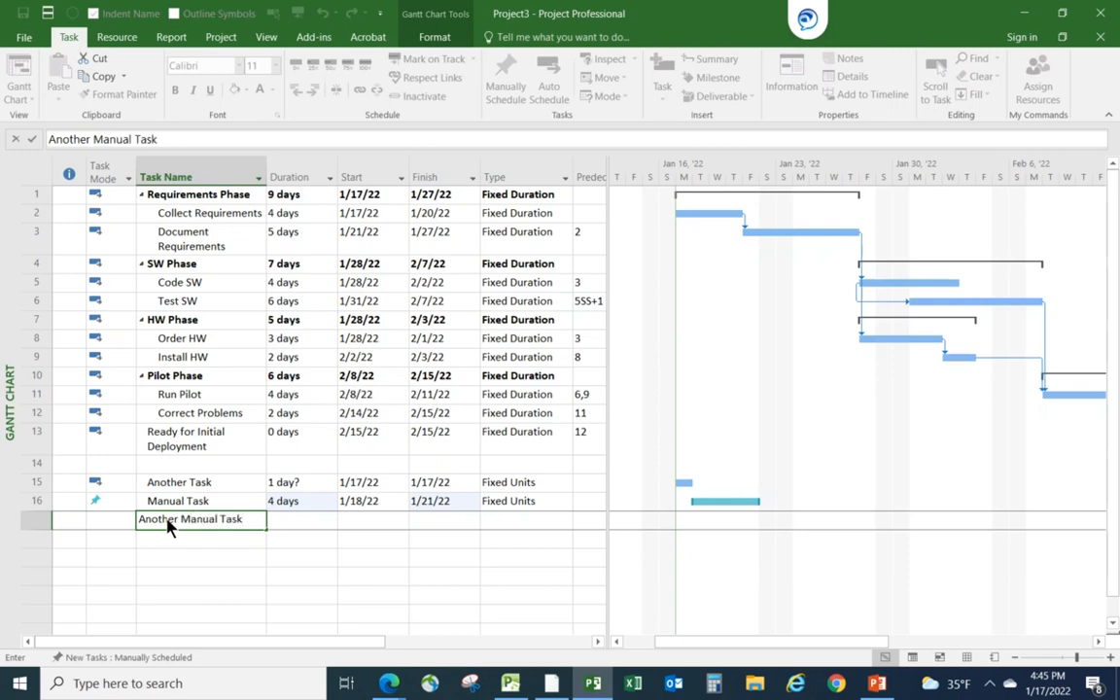
pyautogui.press('Return')
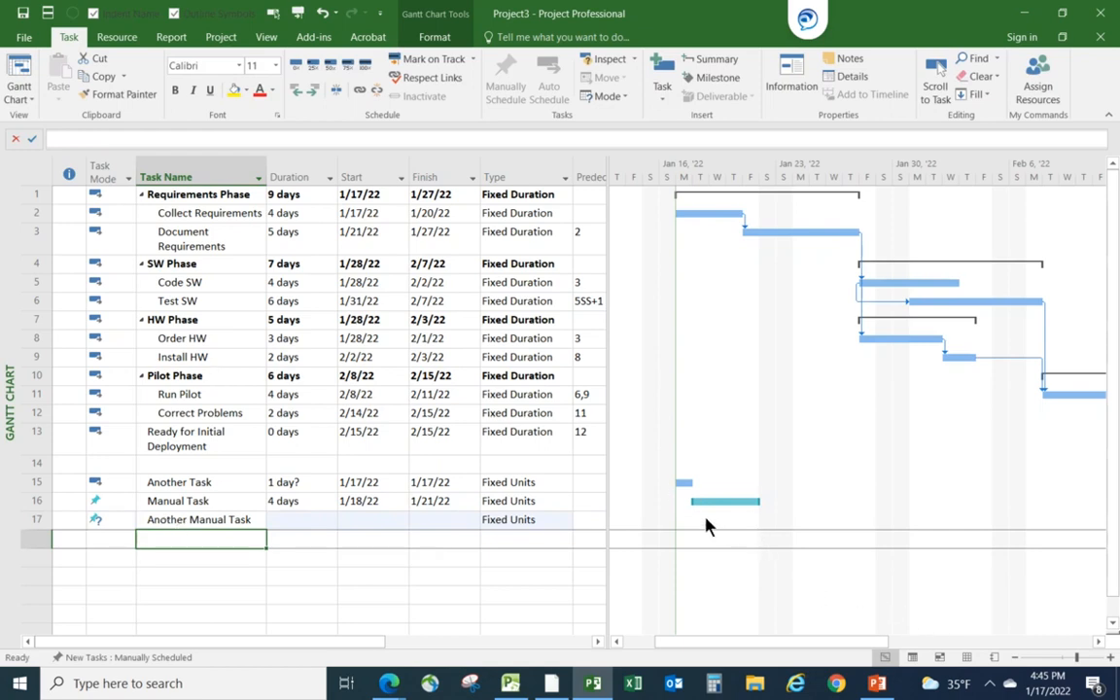
# Step: Give Another Manual Task a duration of 3 days and a start date of 1/24/22
pyautogui.click(290, 521)
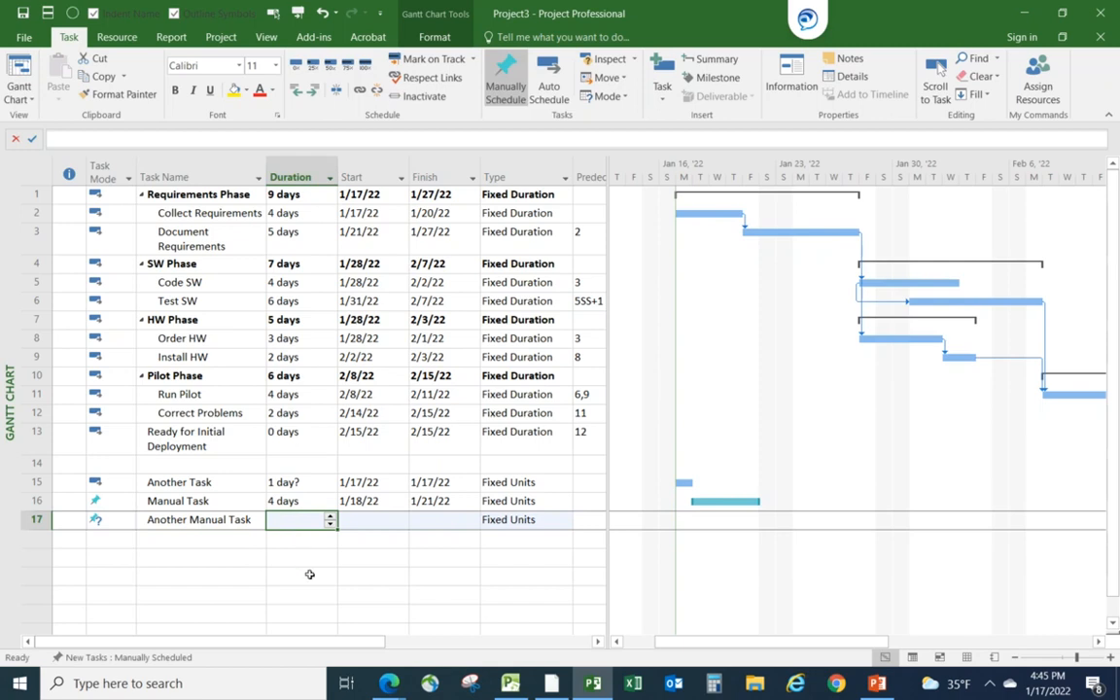
pyautogui.write('3d')
pyautogui.press('Return')
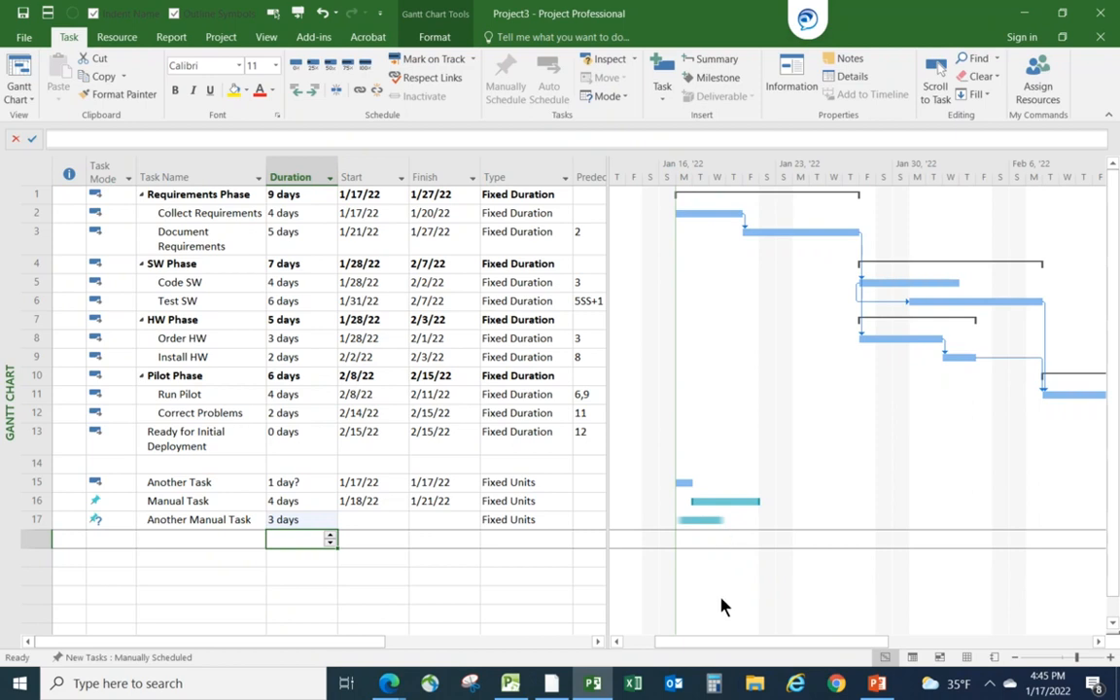
pyautogui.click(360, 519)
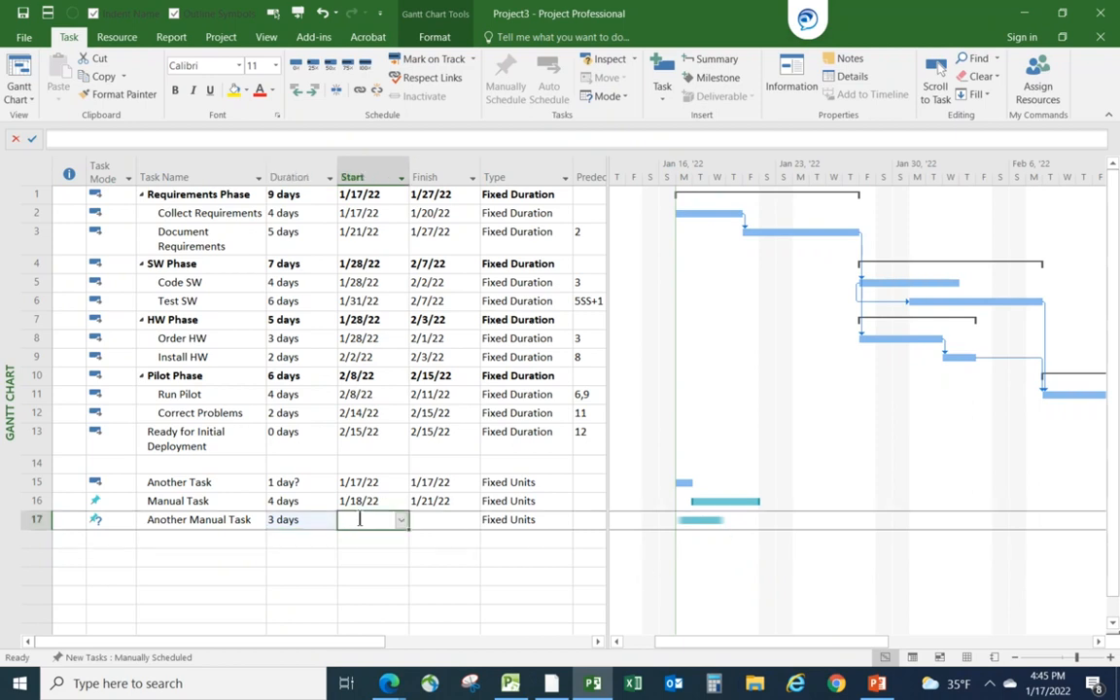
pyautogui.click(399, 520)
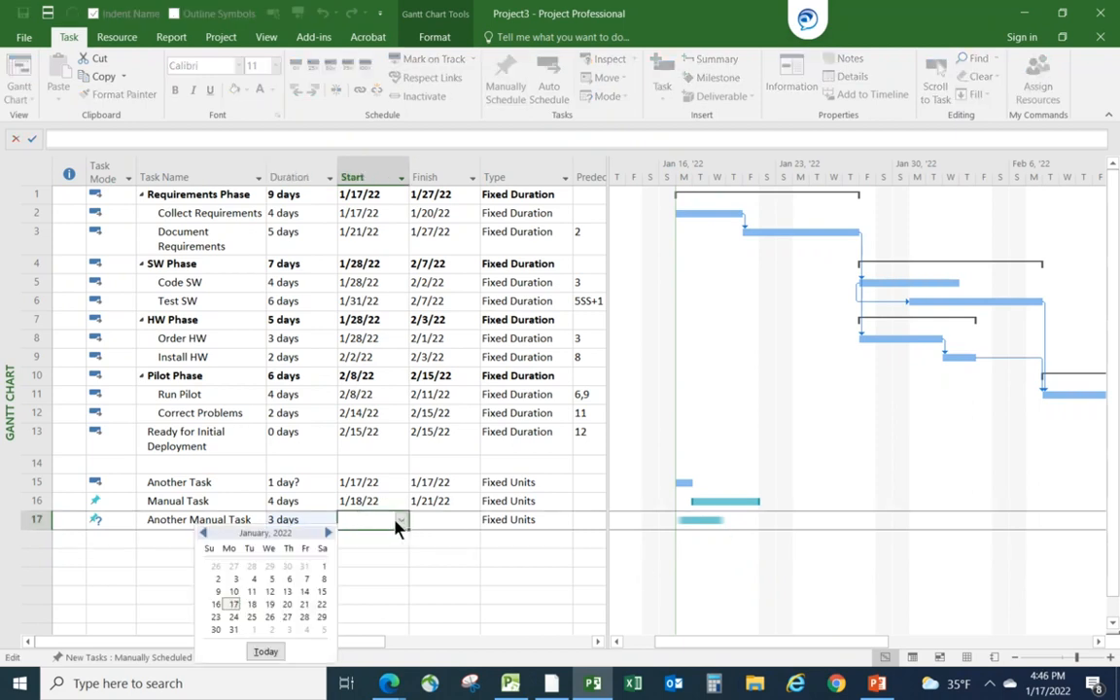
pyautogui.click(234, 616)
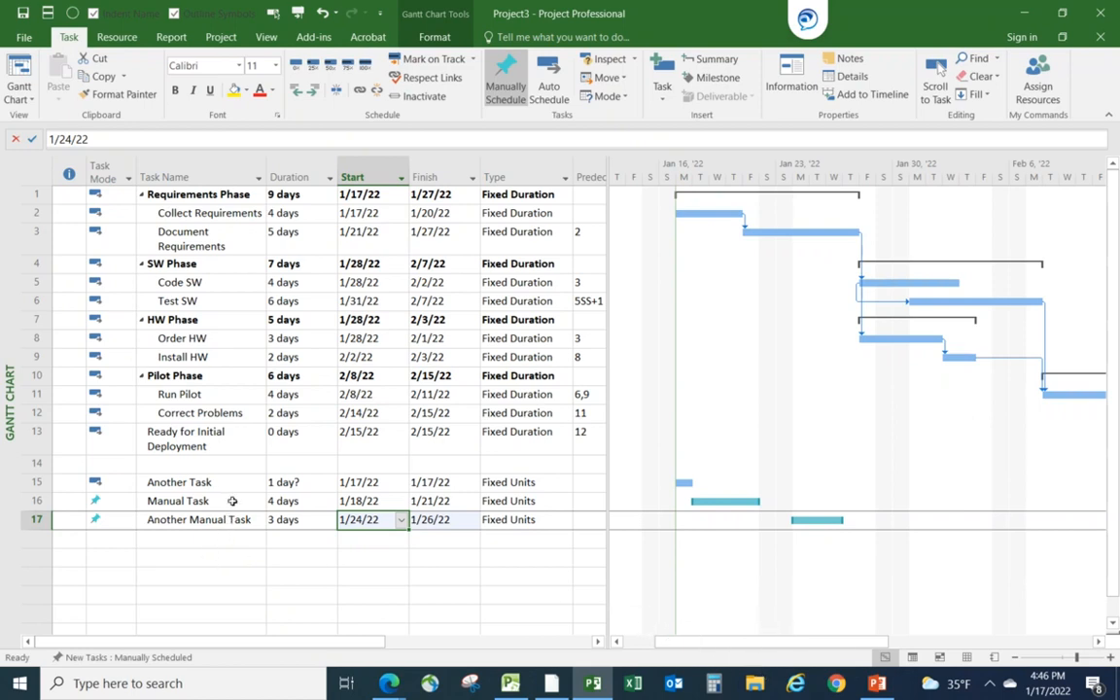
# Step: Link Manual Task as the predecessor of Another Manual Task
pyautogui.moveTo(232, 500); pyautogui.dragTo(228, 518)
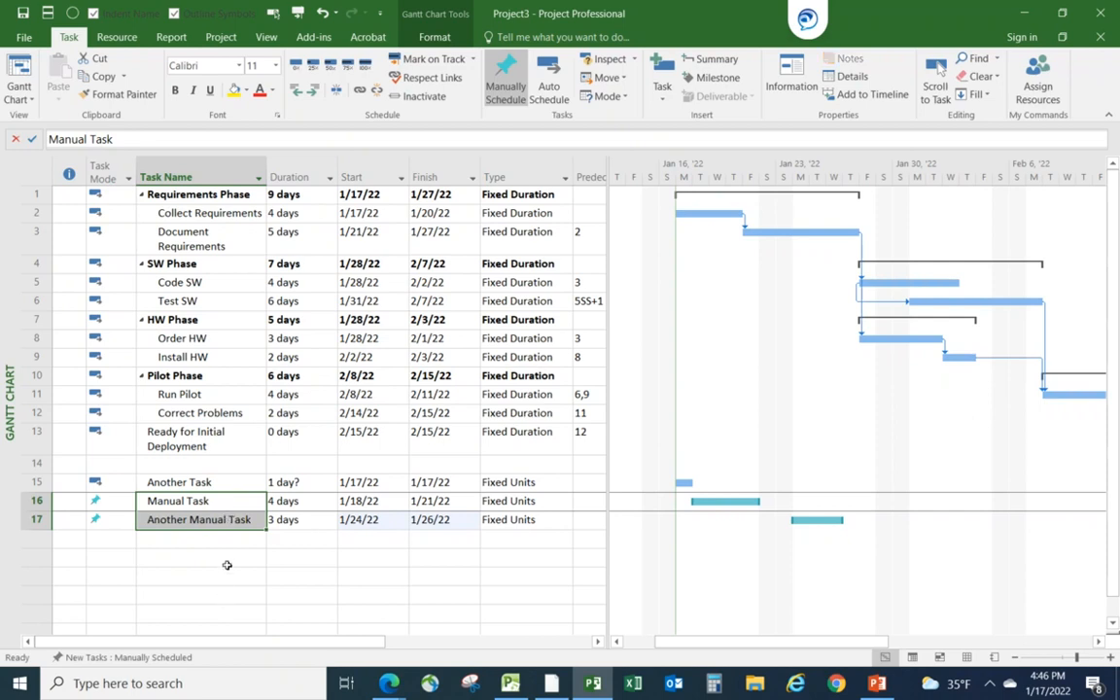
pyautogui.click(364, 92)
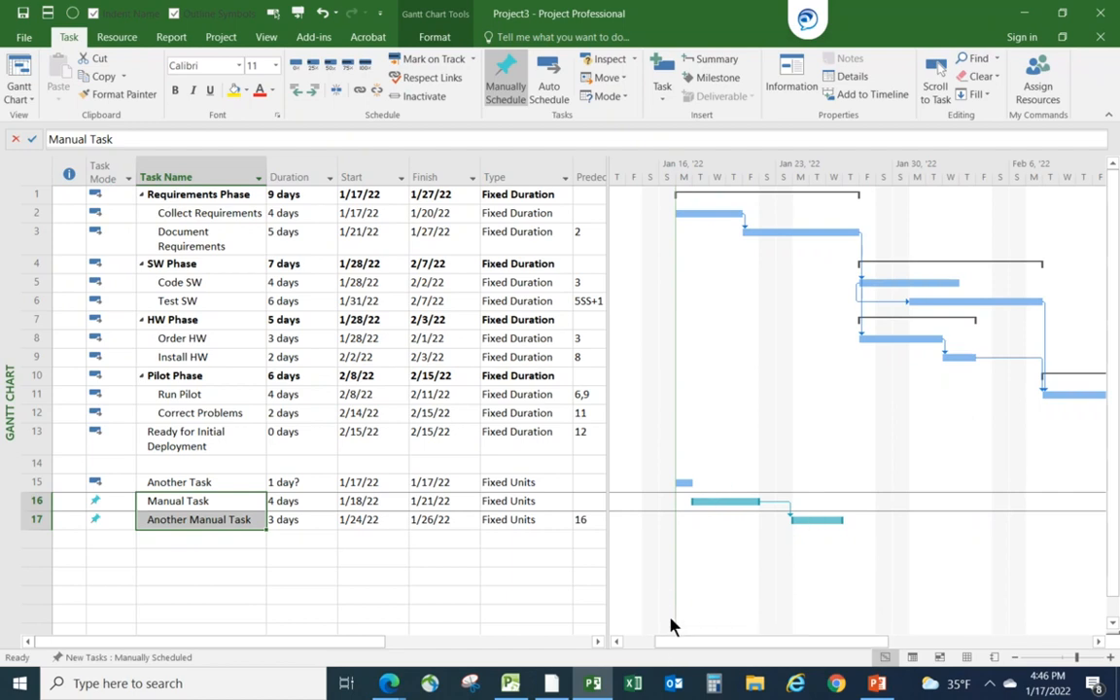
# Step: Set the duration of Manual Task to 6 days and make Another Manual Task respect its predecessor link
pyautogui.click(296, 502)
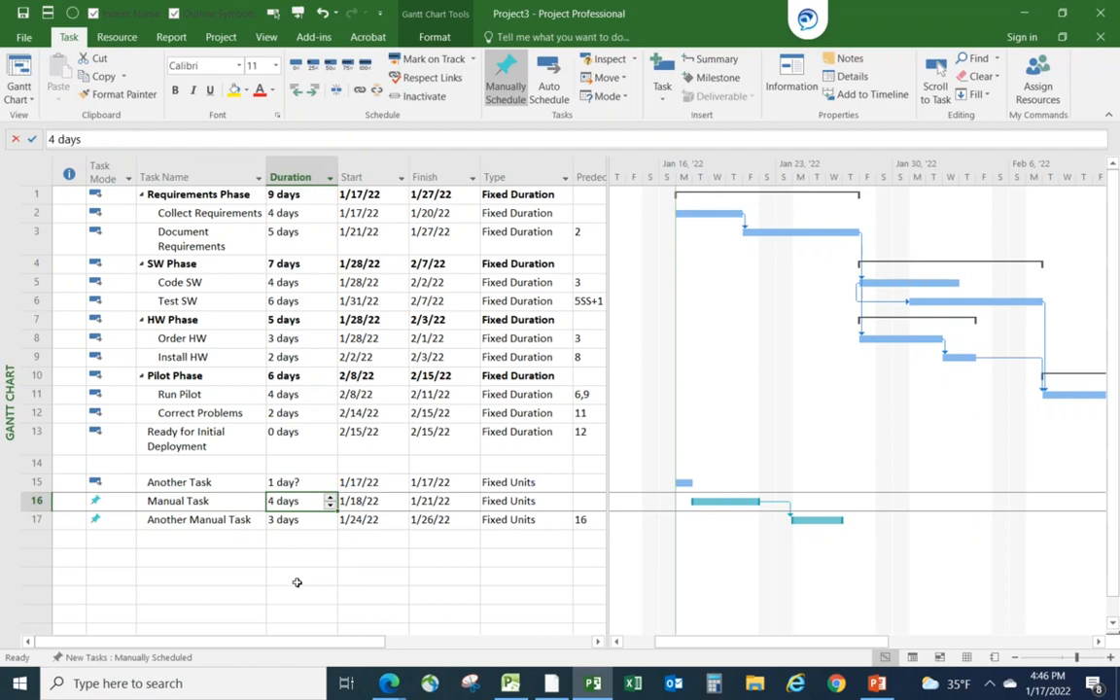
pyautogui.write('6')
pyautogui.press('Return')
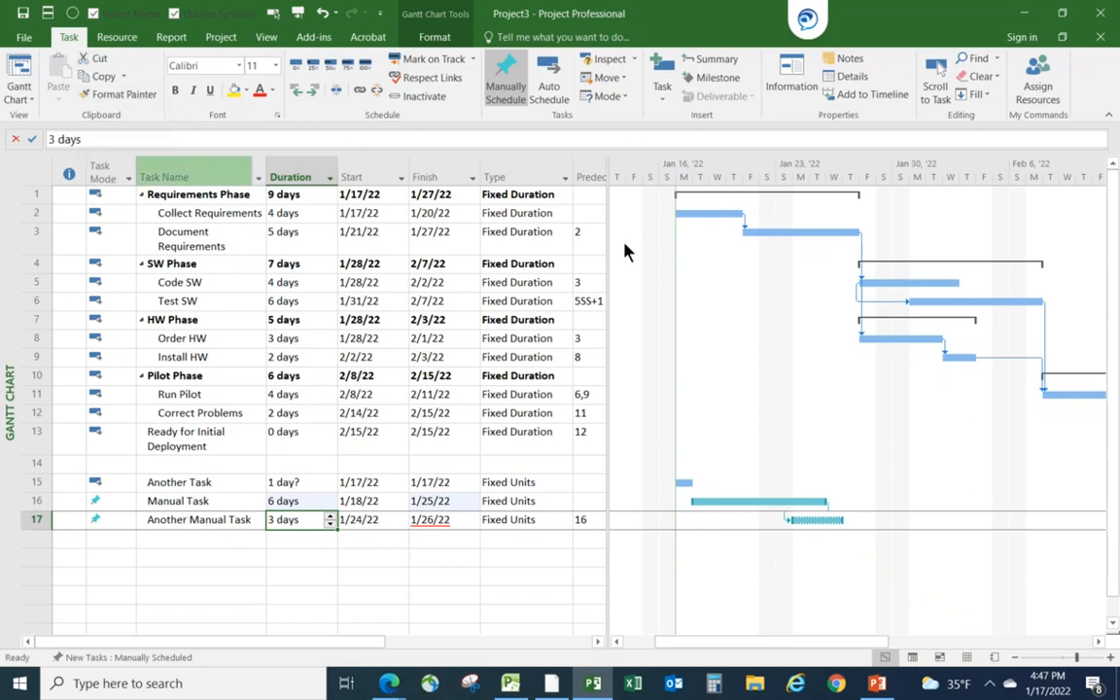
pyautogui.click(420, 85)
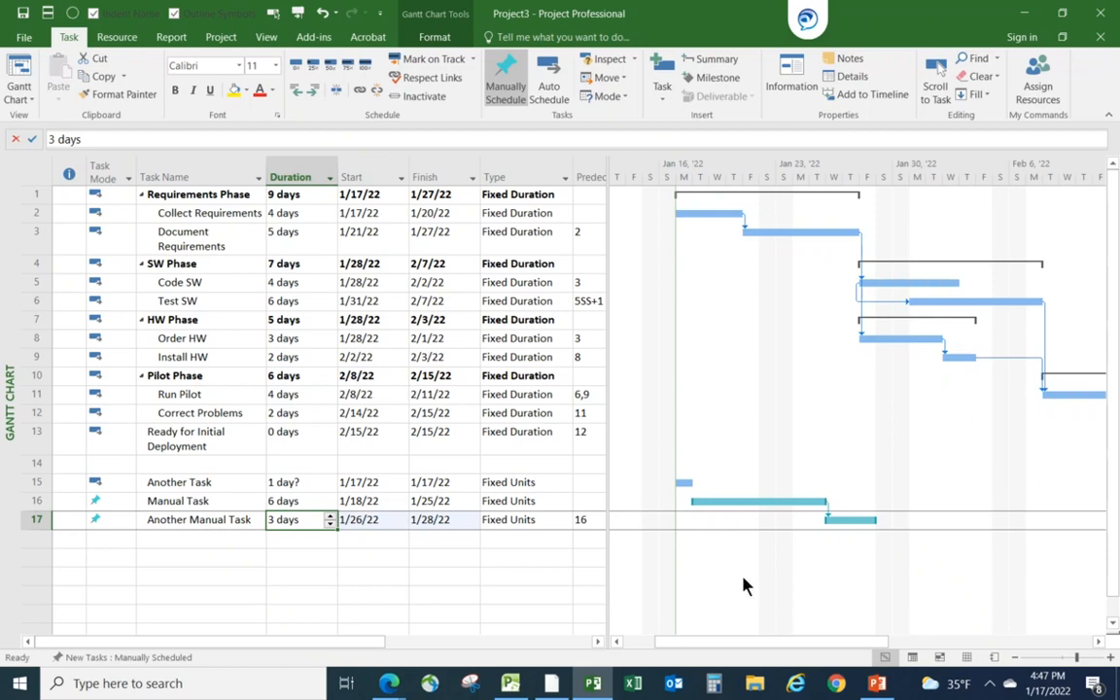
# Step: Insert a task named Manual Summary directly above Manual Task and indent Manual Task and Another Manual Task beneath it
pyautogui.click(225, 500)
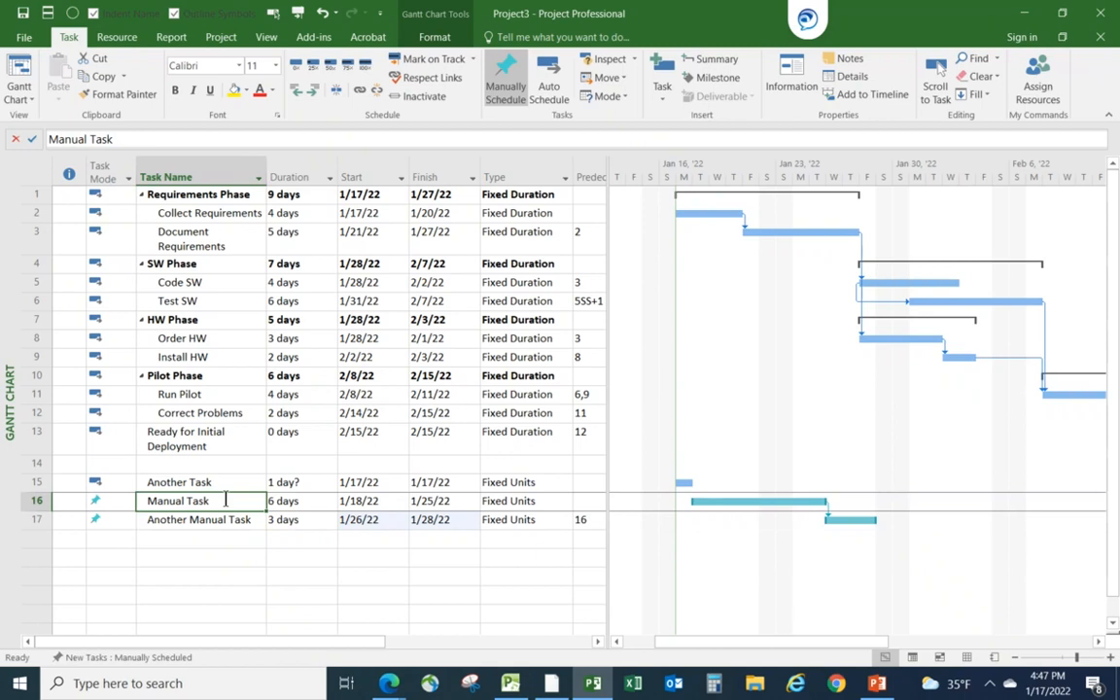
pyautogui.press('Insert')
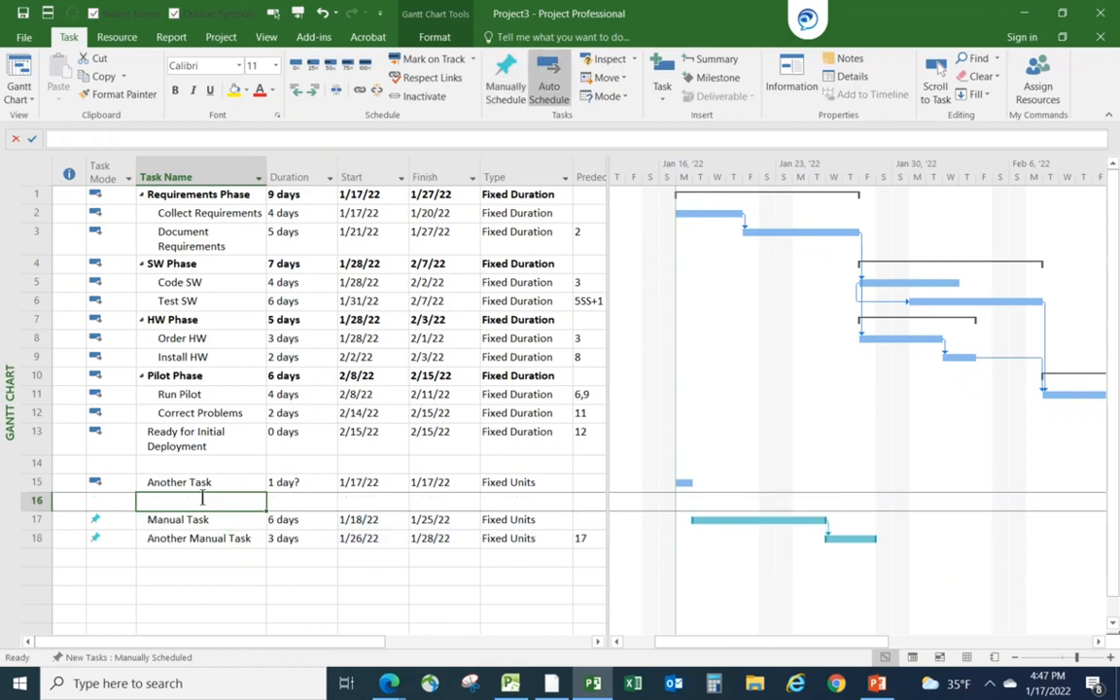
pyautogui.write('Manual ')
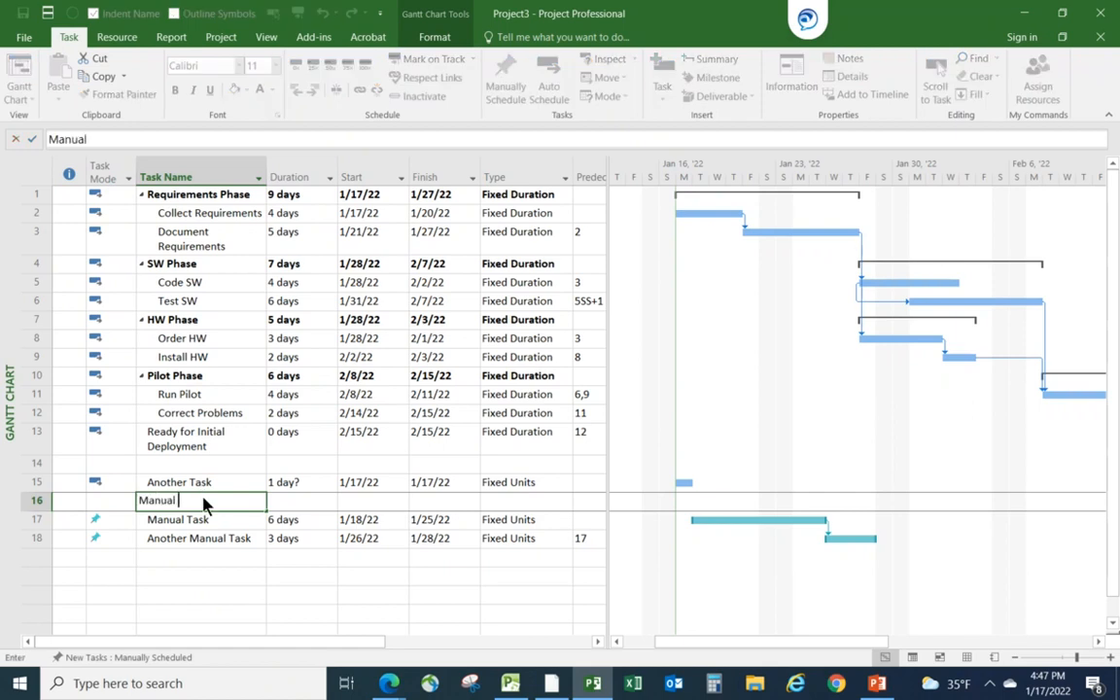
pyautogui.write('Summary')
pyautogui.click(216, 576)
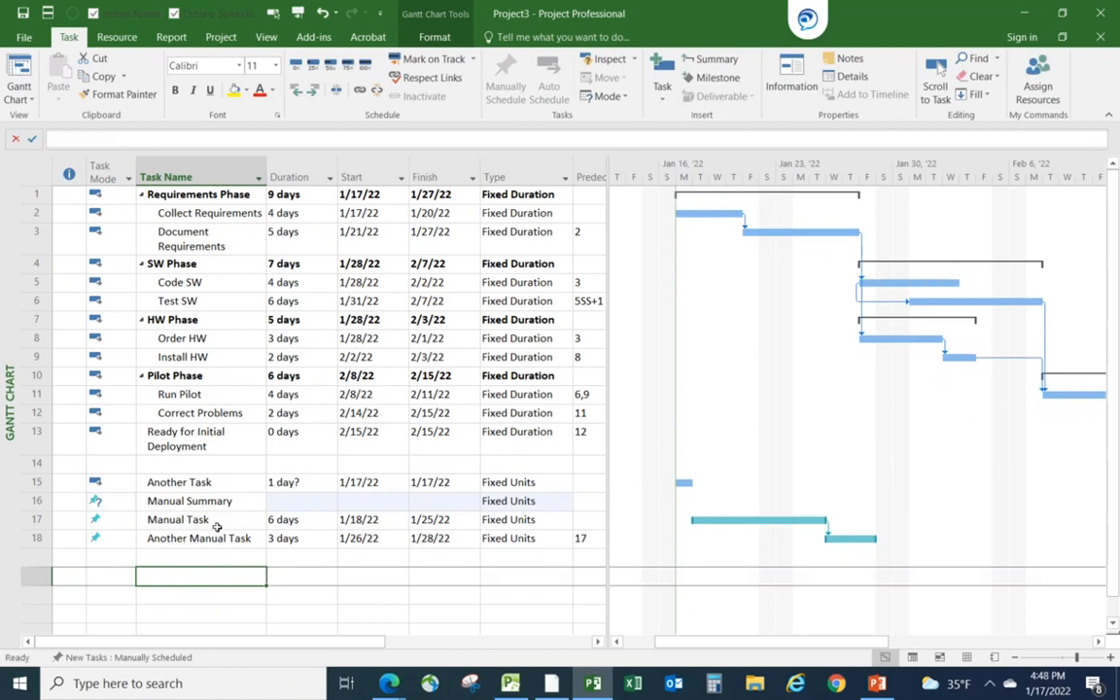
pyautogui.moveTo(217, 522); pyautogui.dragTo(225, 538)
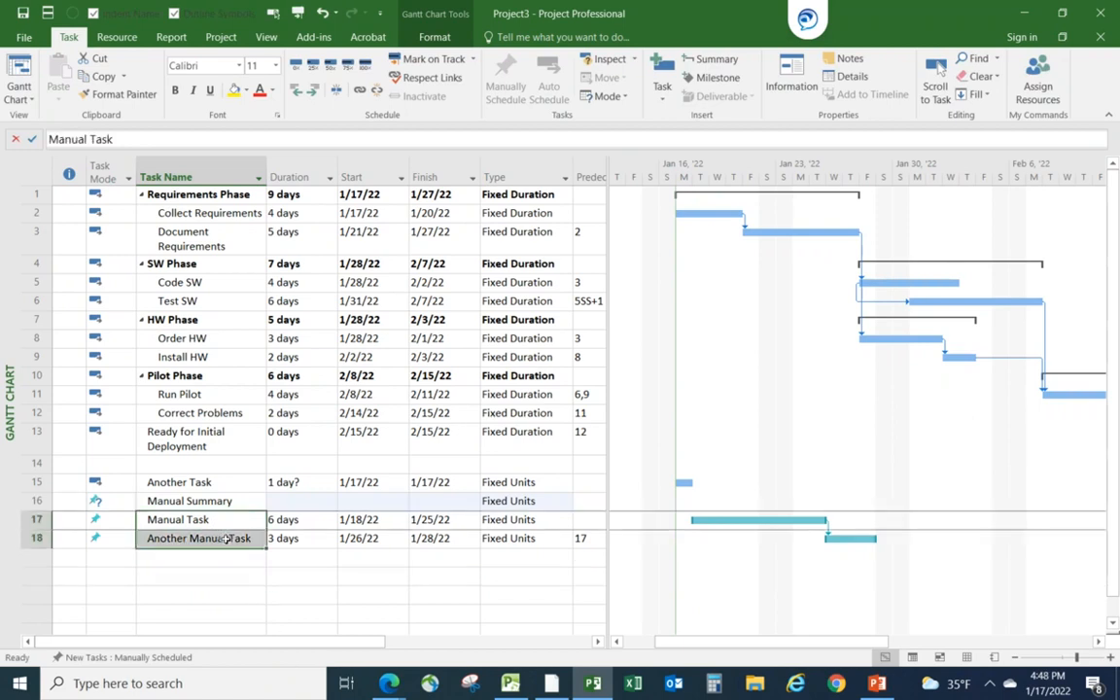
pyautogui.click(314, 91)
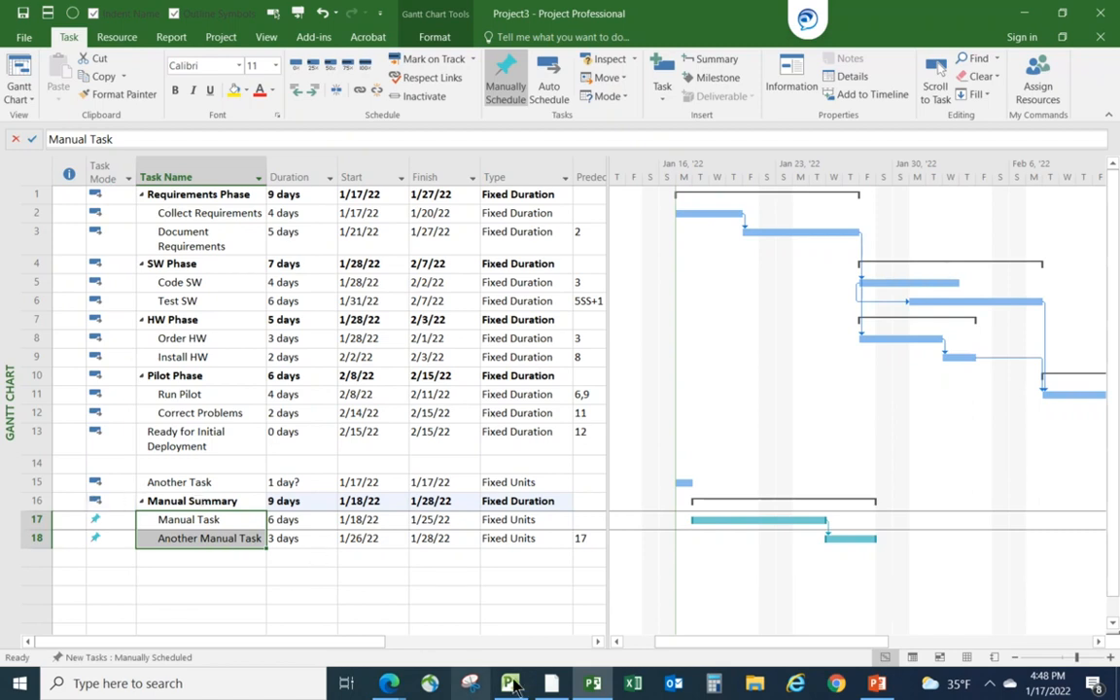
# Step: Set the duration of Another Manual Task to 4 days
pyautogui.click(317, 539)
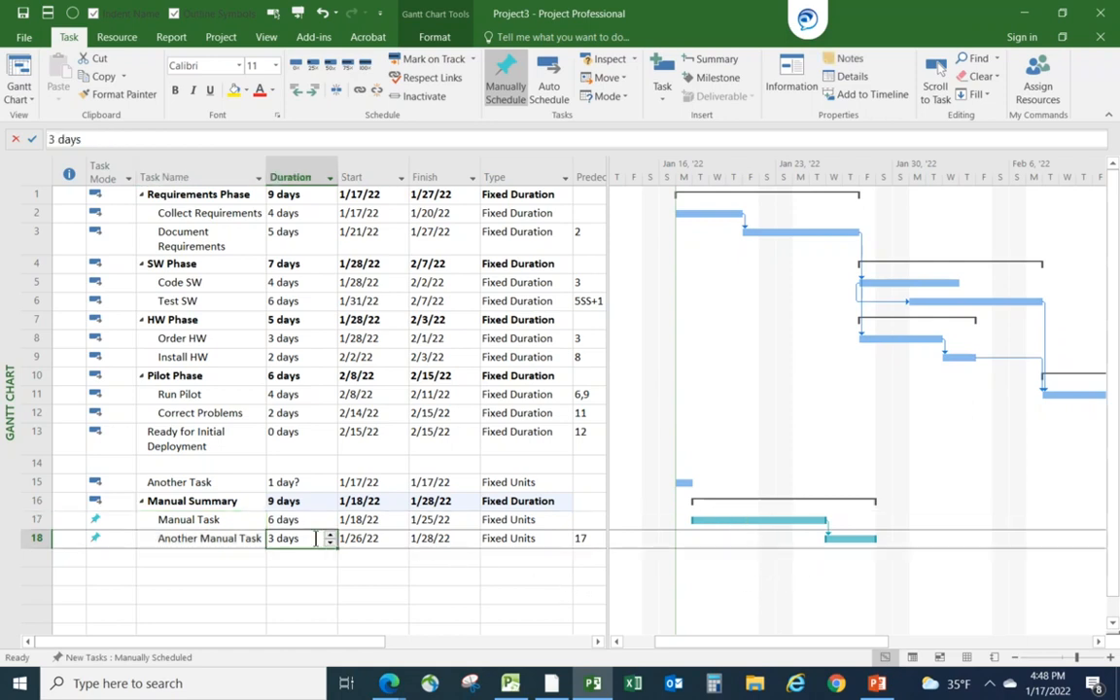
pyautogui.write('4')
pyautogui.click(301, 596)
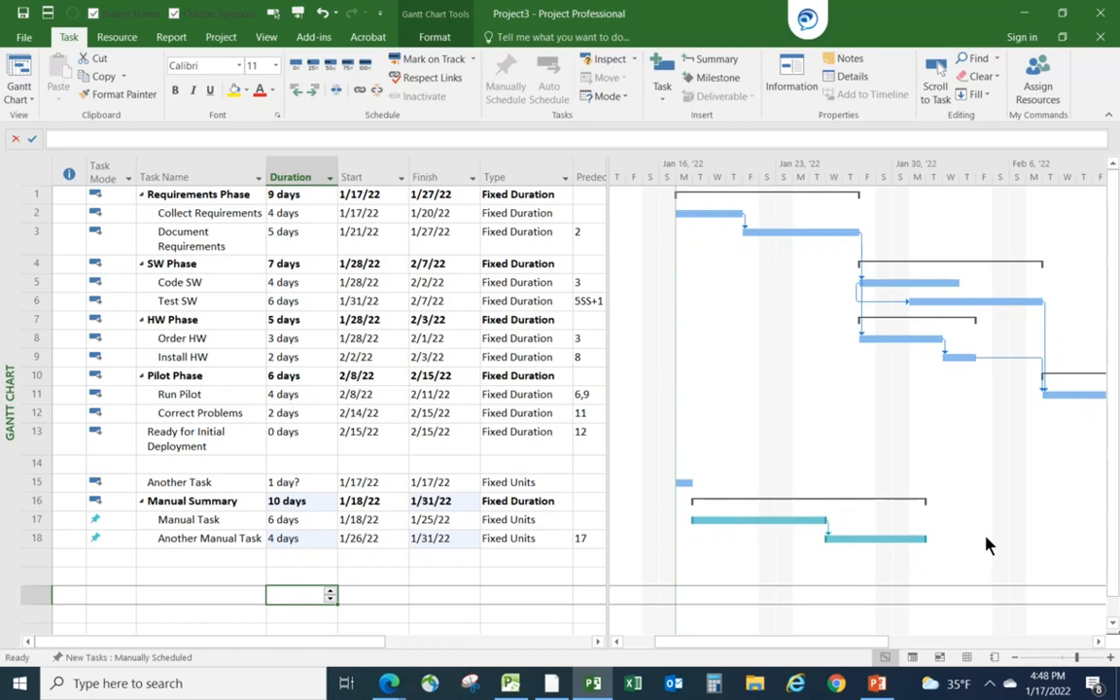
# Step: Change the task mode of Manual Summary to Manually Scheduled
pyautogui.click(102, 502)
pyautogui.click(127, 502)
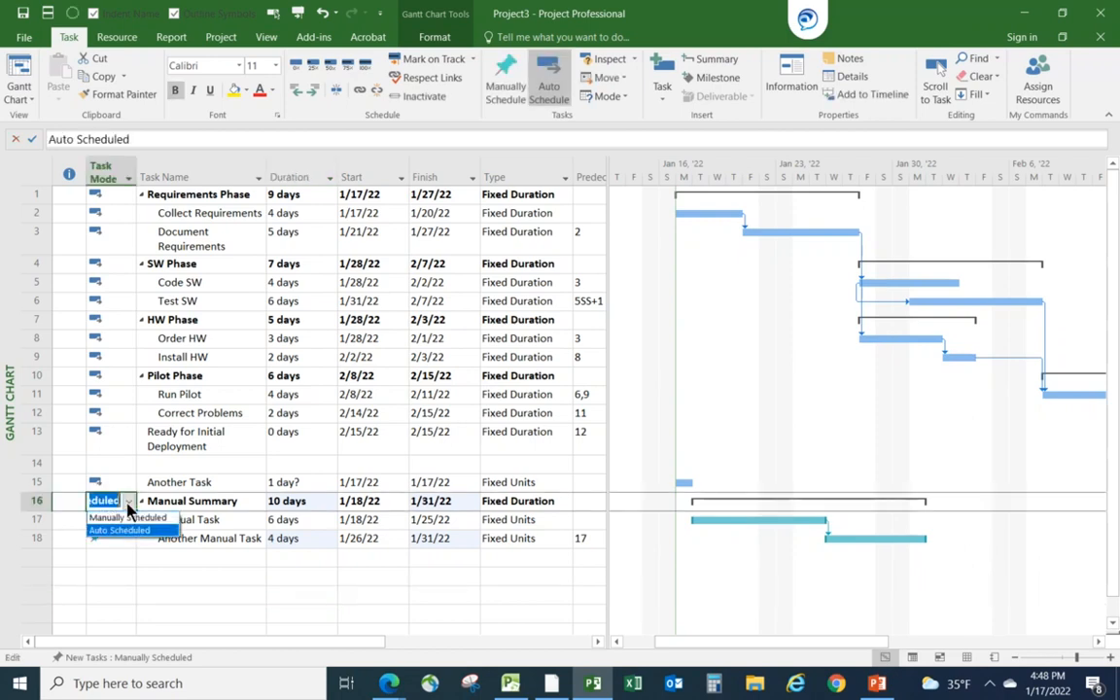
pyautogui.click(126, 518)
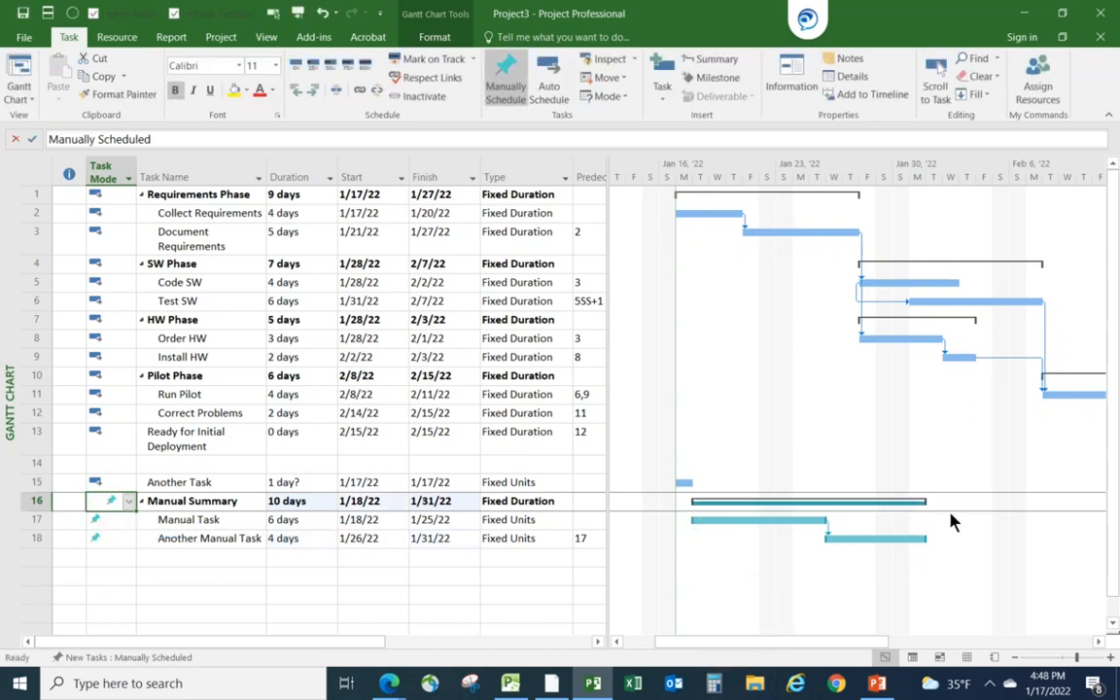
# Step: Set the duration of Another Manual Task to 7 days
pyautogui.click(313, 538)
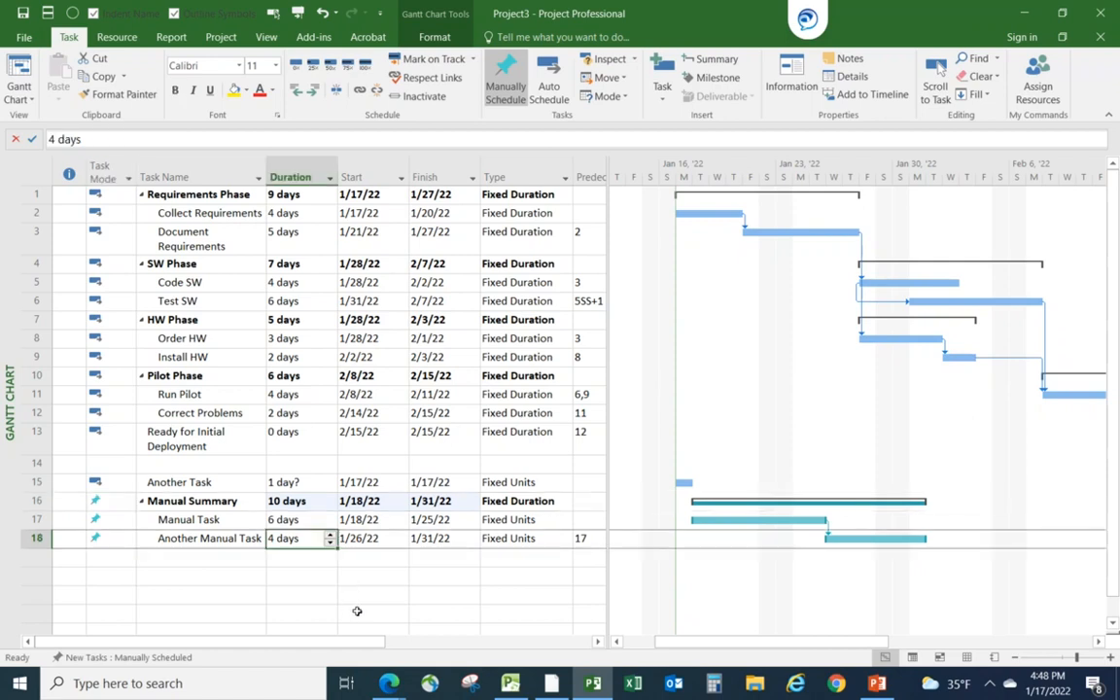
pyautogui.write('7')
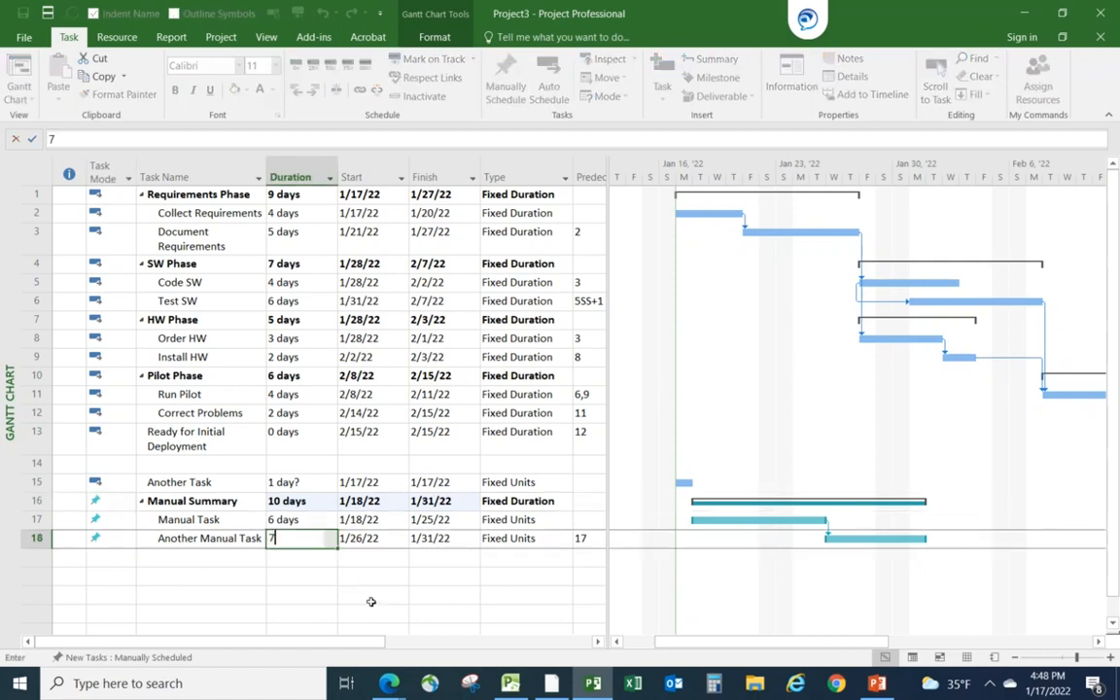
pyautogui.click(371, 602)
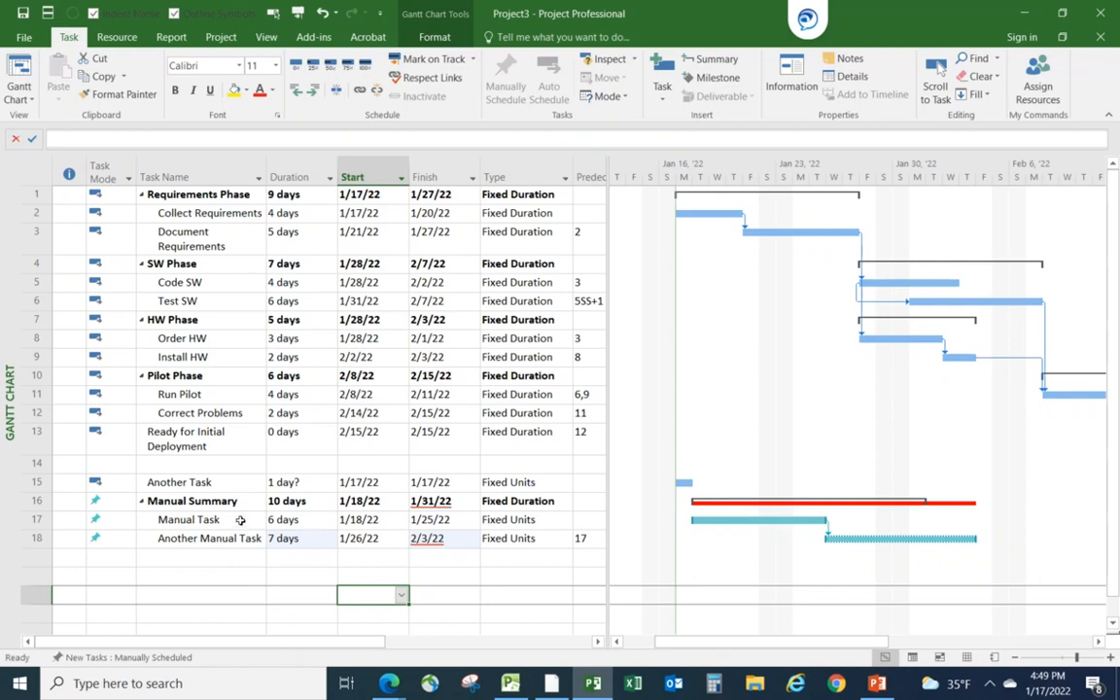
# Step: Change the task mode of Manual Summary to Auto Scheduled
pyautogui.click(101, 502)
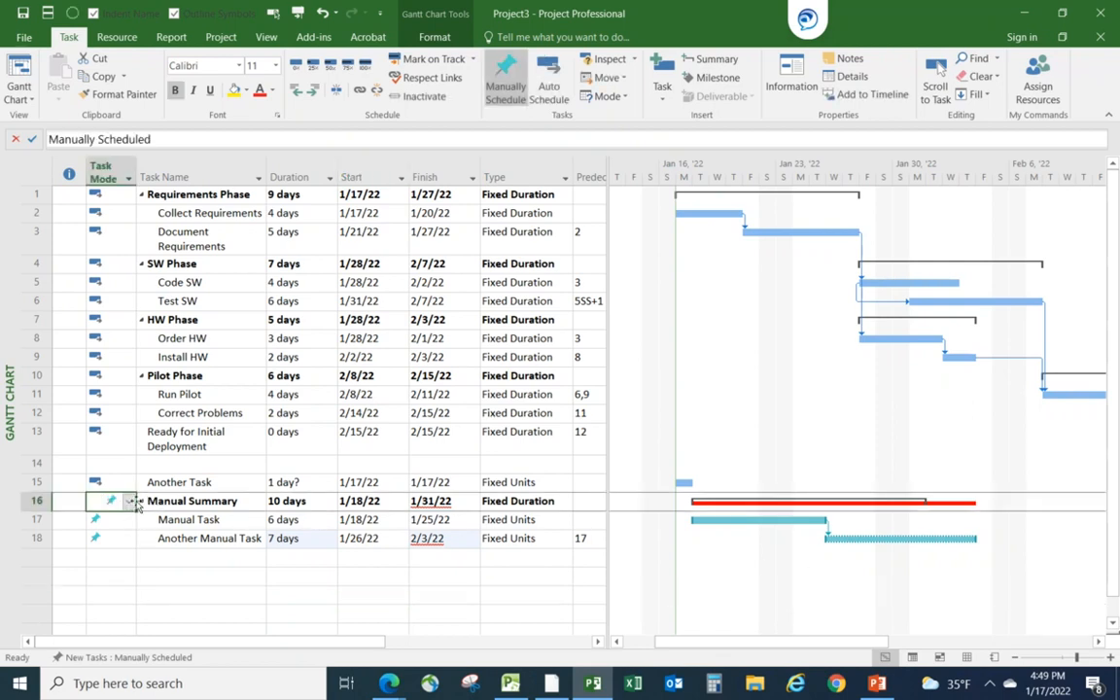
pyautogui.click(129, 502)
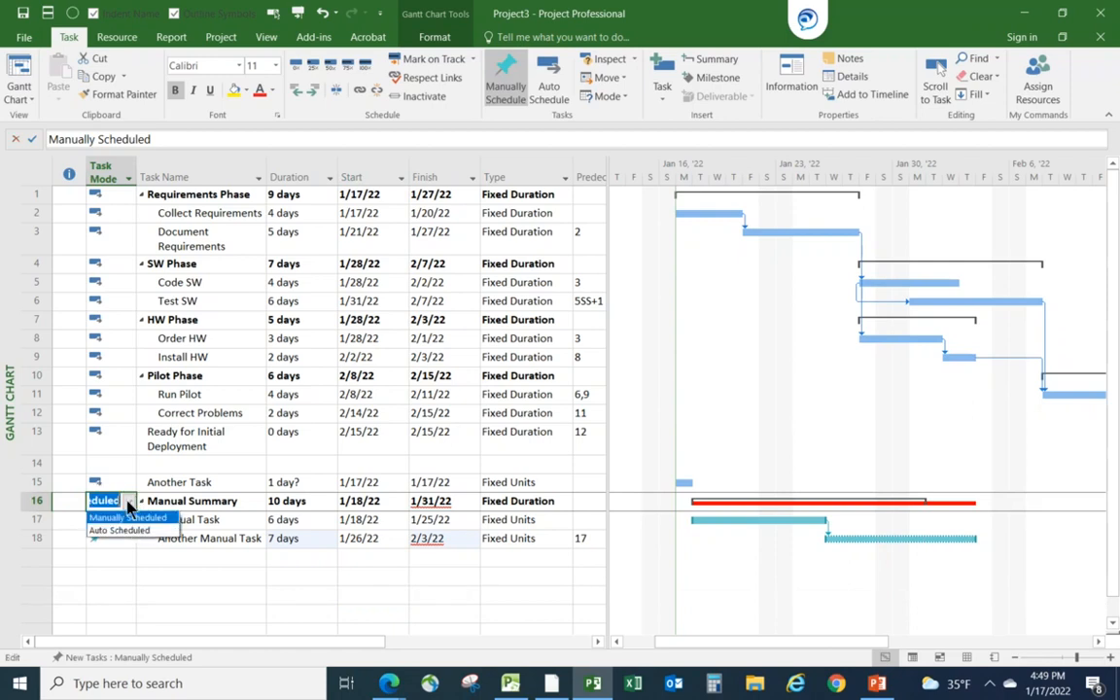
pyautogui.click(115, 531)
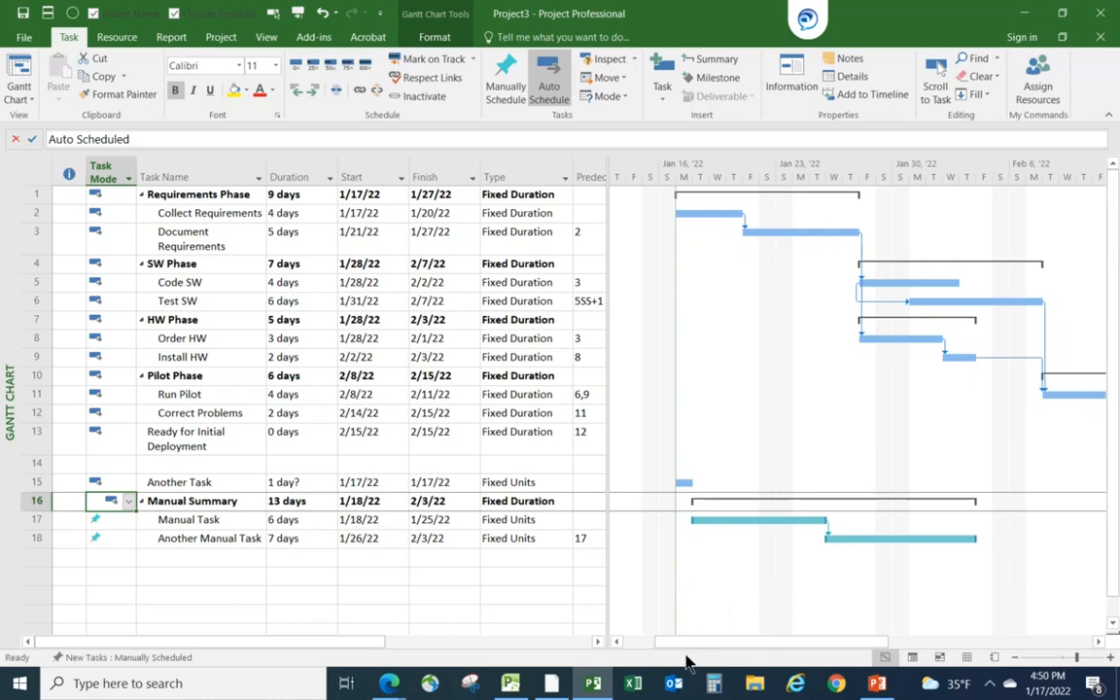
# Step: Delete Another Task, Manual Summary and its two manual subtasks from the schedule
pyautogui.click(37, 482)
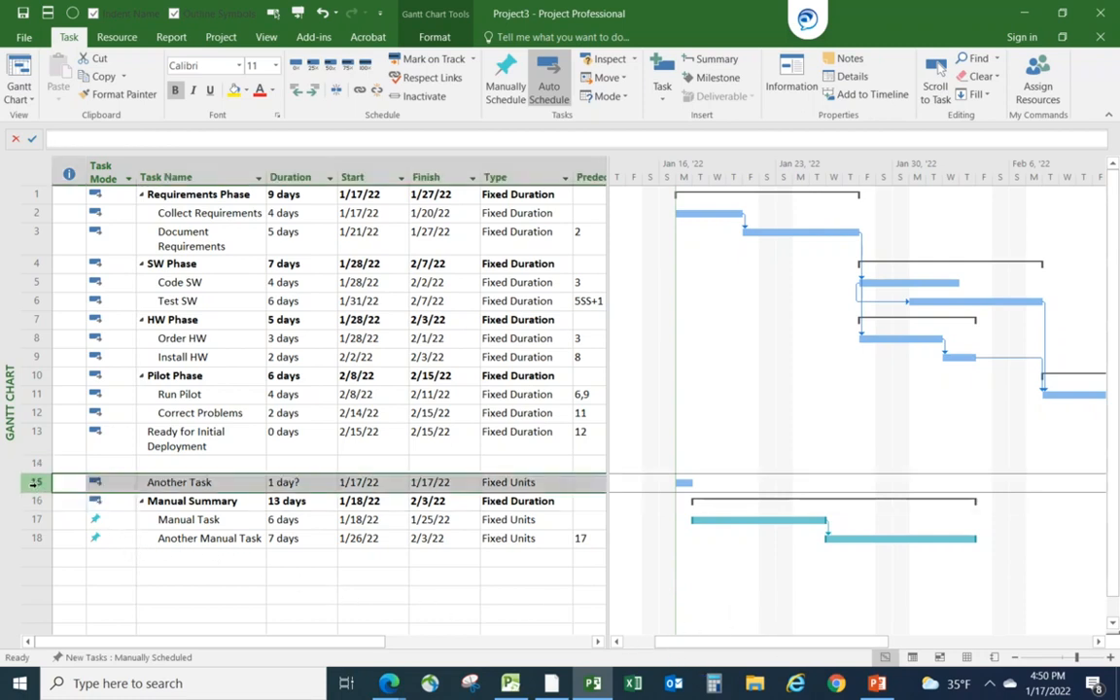
pyautogui.keyDown('shift'); pyautogui.click(35, 519); pyautogui.keyUp('shift')
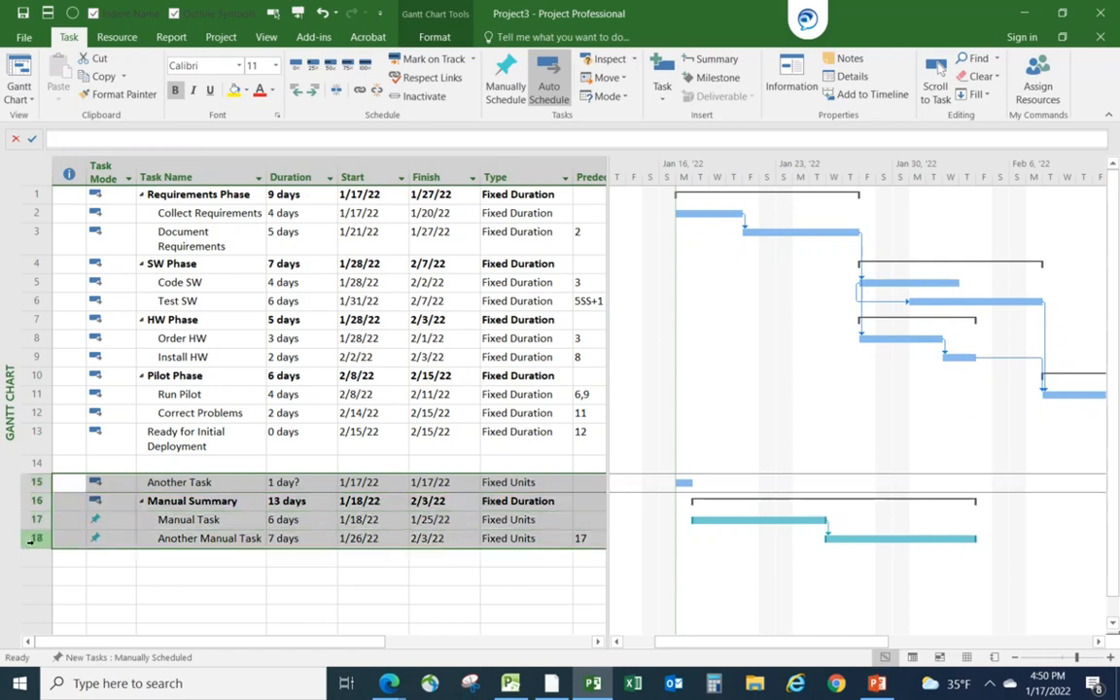
pyautogui.keyDown('shift'); pyautogui.click(36, 540); pyautogui.keyUp('shift')
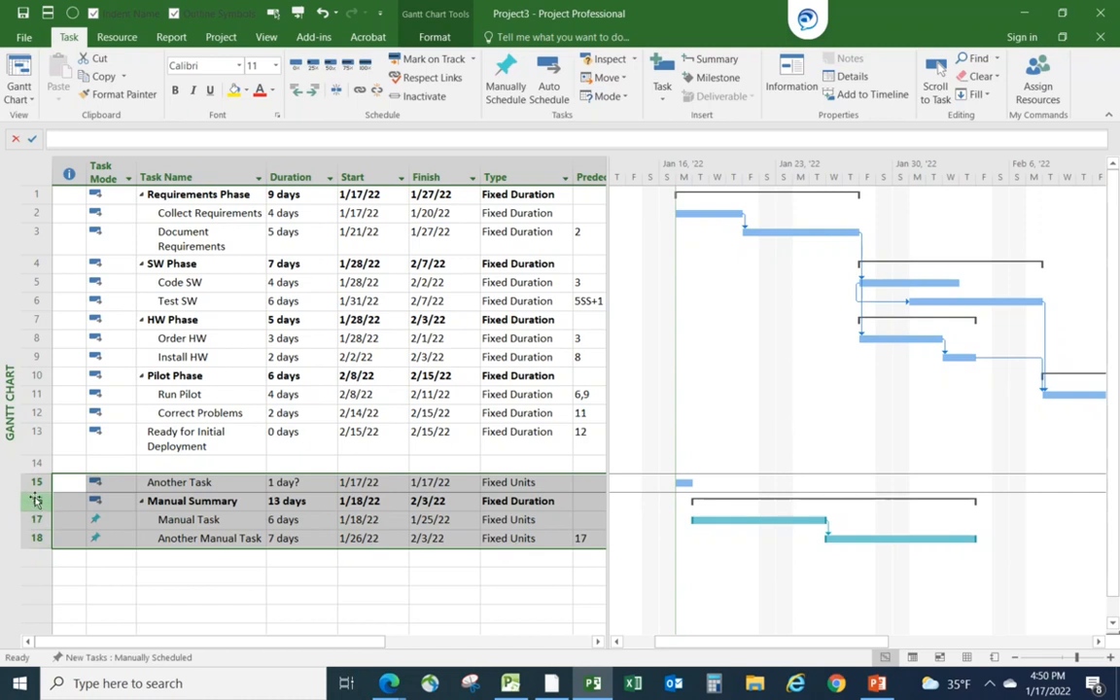
pyautogui.rightClick(39, 502)
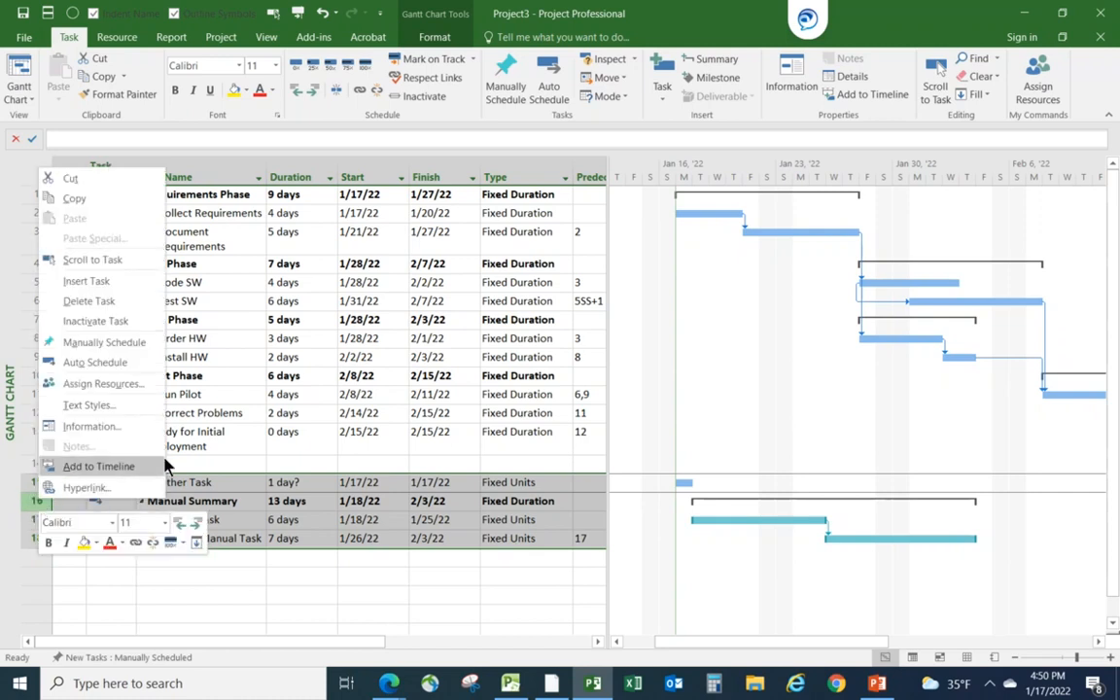
pyautogui.click(94, 301)
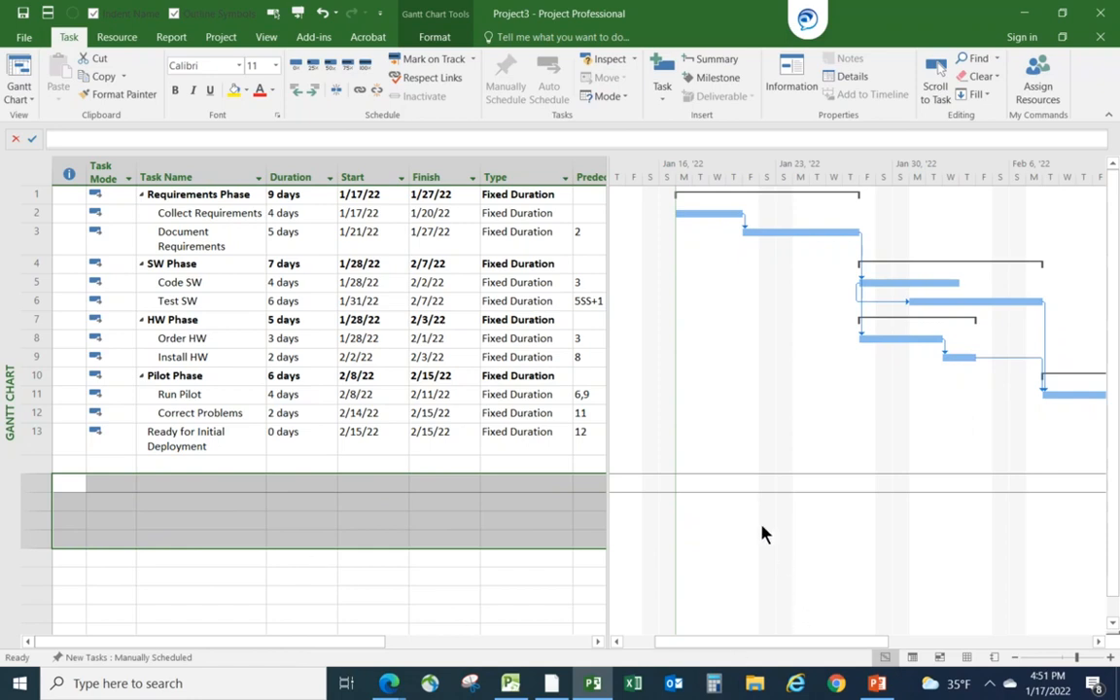
# Step: Switch to PowerPoint and run the slide show from the current slide to show the Lesson 2 recap
pyautogui.click(876, 683)
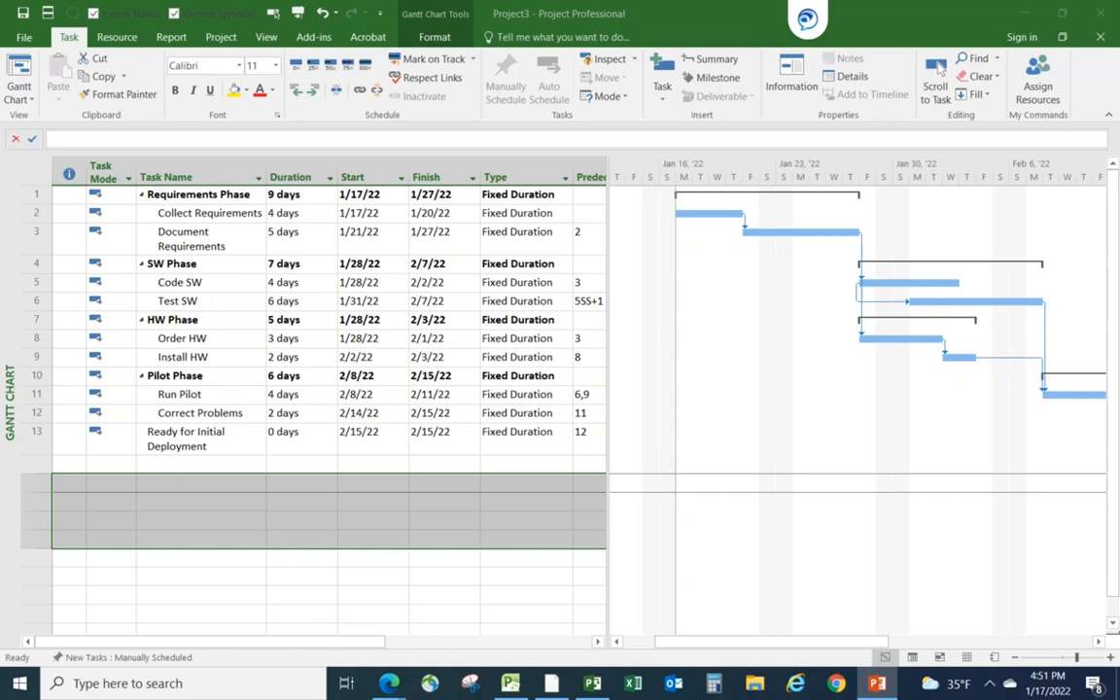
pyautogui.hotkey('shift', 'F5')
pyautogui.click(769, 407)
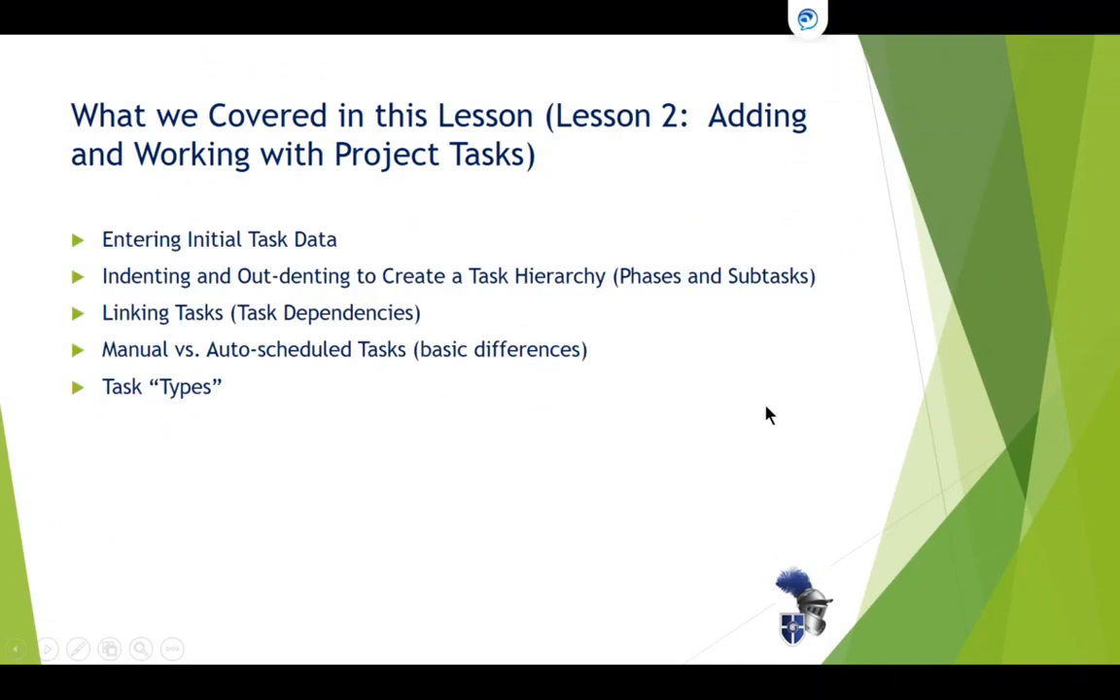